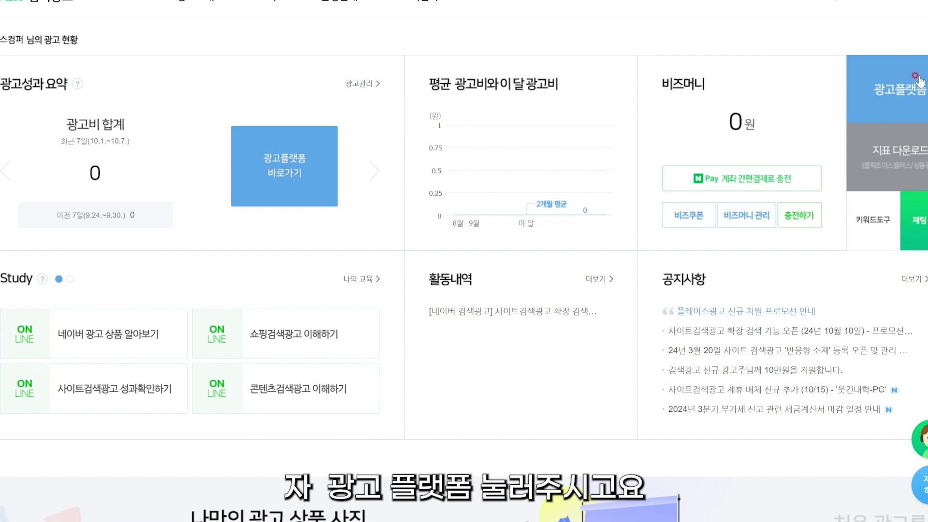
Open the ad platform and start creating a new ad with the 파워링크 campaign type
{"action": "left_click", "coordinate": [900, 93]}
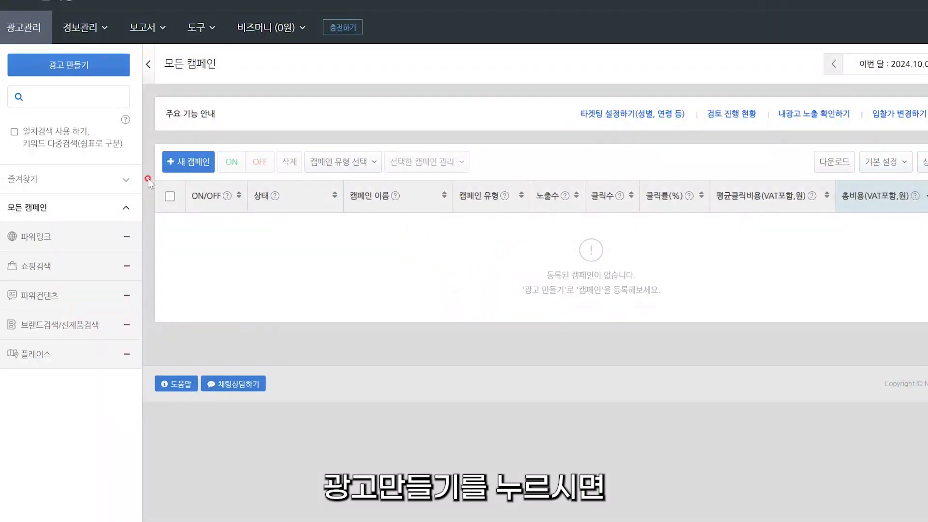
{"action": "left_click", "coordinate": [98, 68]}
{"action": "scroll", "coordinate": [488, 372], "scroll_direction": "down", "scroll_amount": 5}
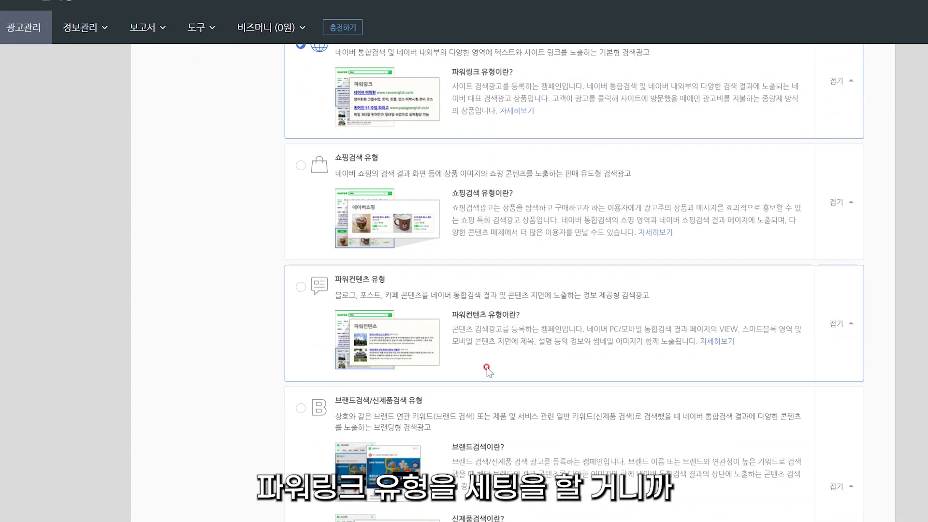
{"action": "scroll", "coordinate": [486, 368], "scroll_direction": "up", "scroll_amount": 4}
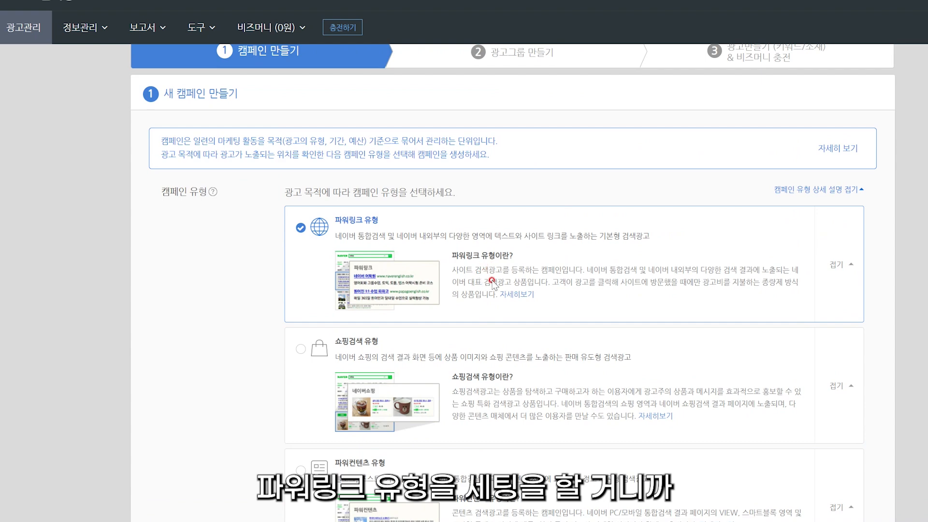
Replace the default campaign name with 노우즈이비인후과
{"action": "scroll", "coordinate": [216, 288], "scroll_direction": "down", "scroll_amount": 10}
{"action": "left_click_drag", "start_coordinate": [334, 361], "coordinate": [261, 365]}
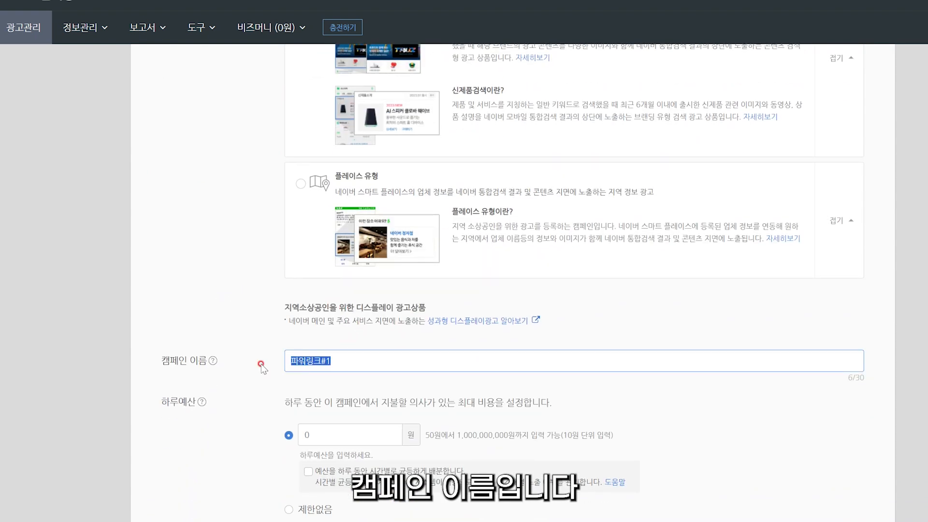
{"action": "left_click", "coordinate": [261, 365]}
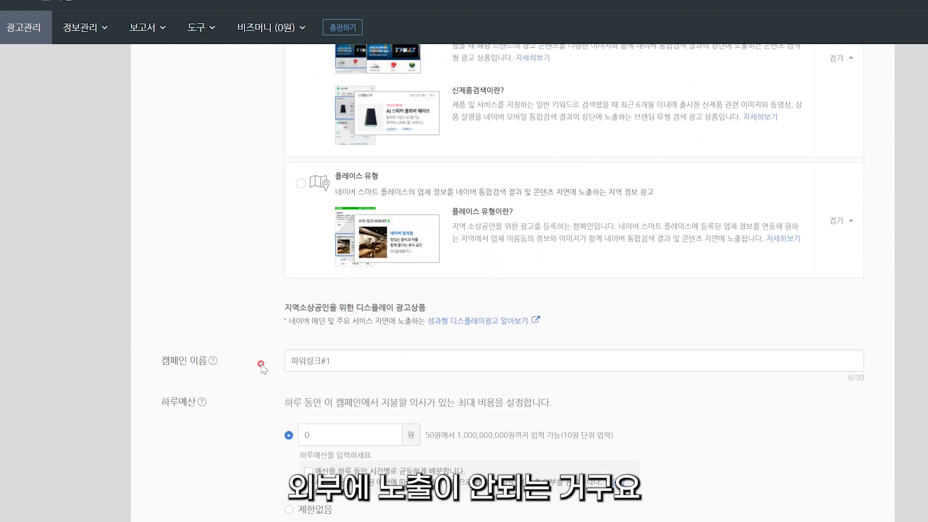
{"action": "left_click_drag", "start_coordinate": [335, 365], "coordinate": [289, 362]}
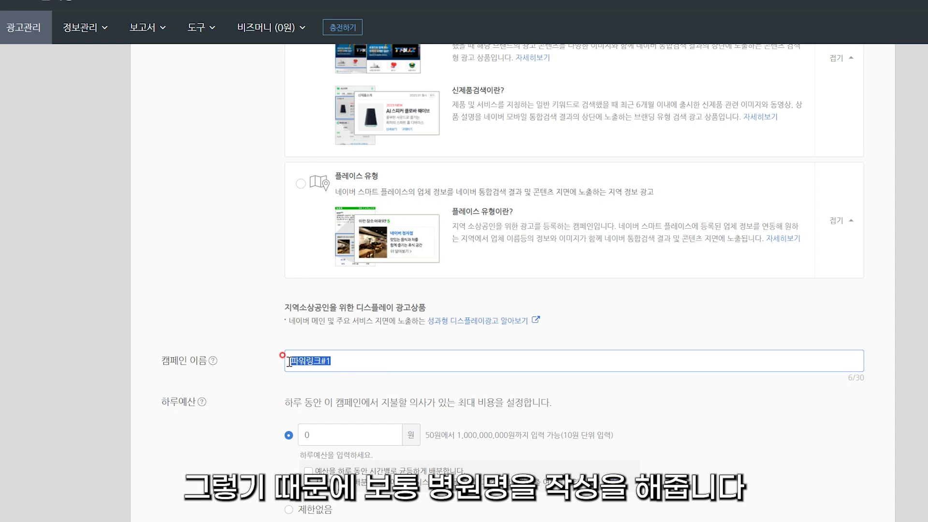
{"action": "key", "text": "BackSpace"}
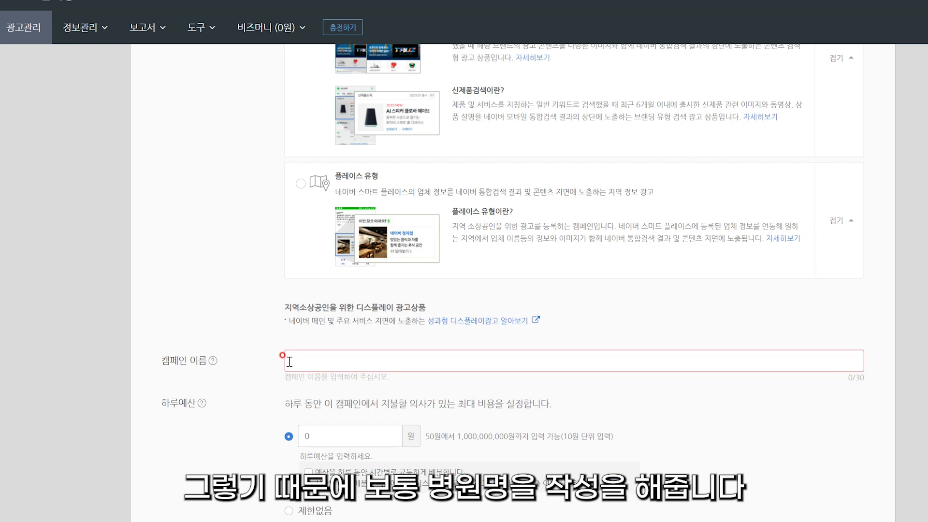
{"action": "type", "text": "ㄴ"}
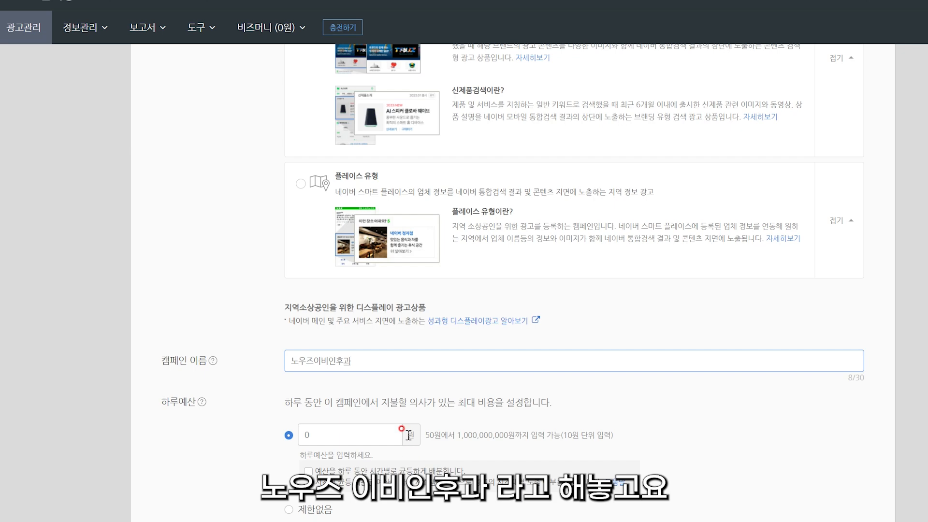
Set the campaign's daily budget to 제한없음, then save the campaign and continue to the ad group
{"action": "scroll", "coordinate": [409, 435], "scroll_direction": "down", "scroll_amount": 4}
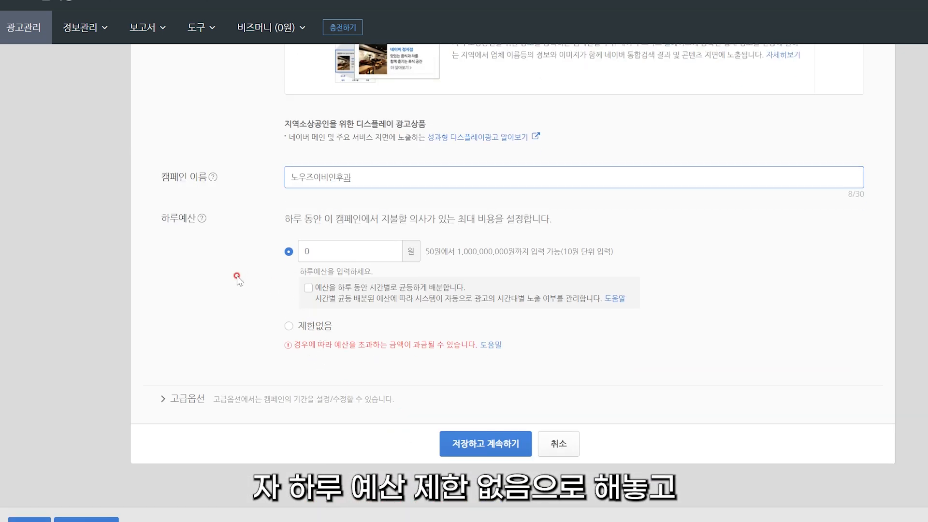
{"action": "left_click", "coordinate": [301, 326]}
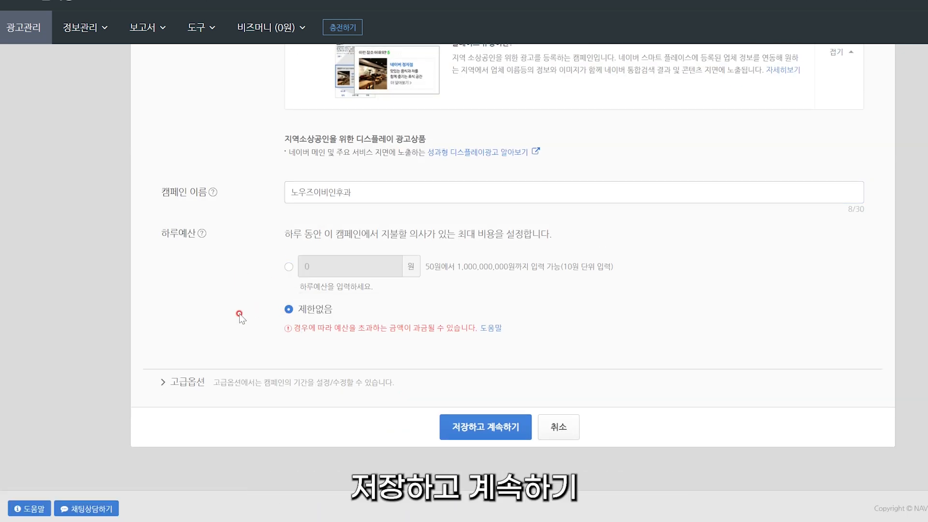
{"action": "left_click", "coordinate": [485, 435]}
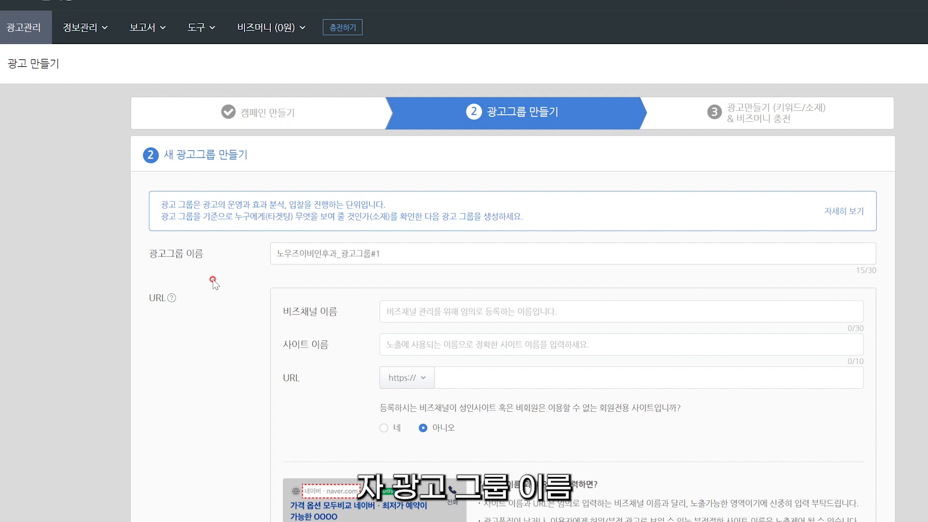
Rename the new ad group as 코질환_축농증
{"action": "left_click_drag", "start_coordinate": [387, 255], "coordinate": [263, 258]}
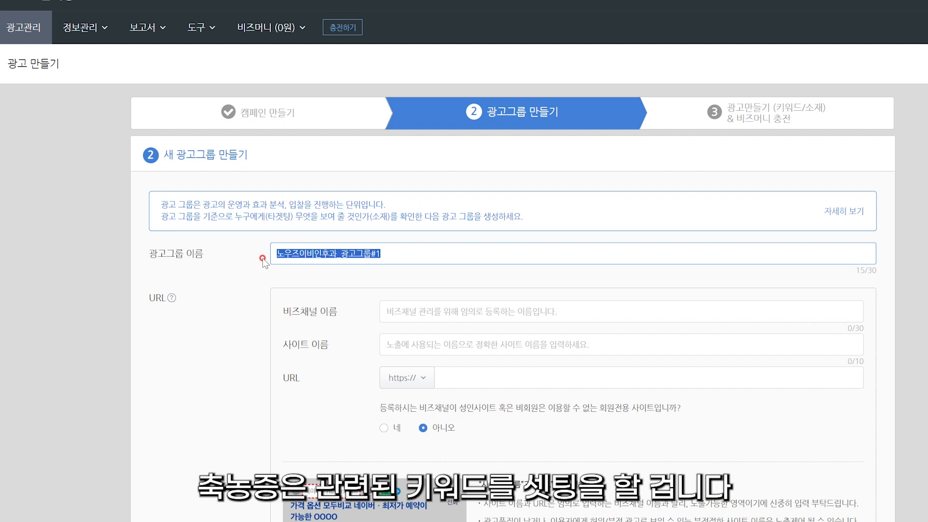
{"action": "type", "text": "ㅋ"}
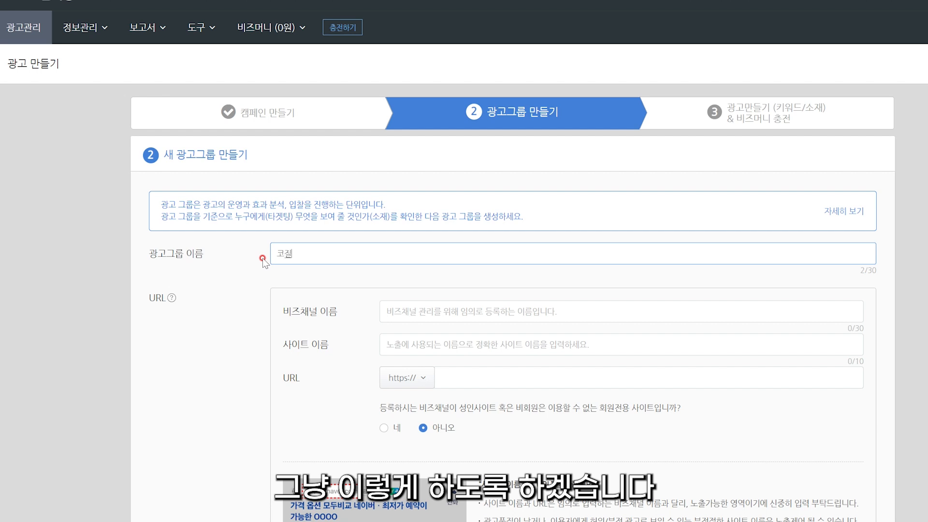
{"action": "type", "text": "질환_축농증"}
Set the business channel name to 파워링크광고 and the site name to 노우즈이비인후과
{"action": "left_click", "coordinate": [502, 309]}
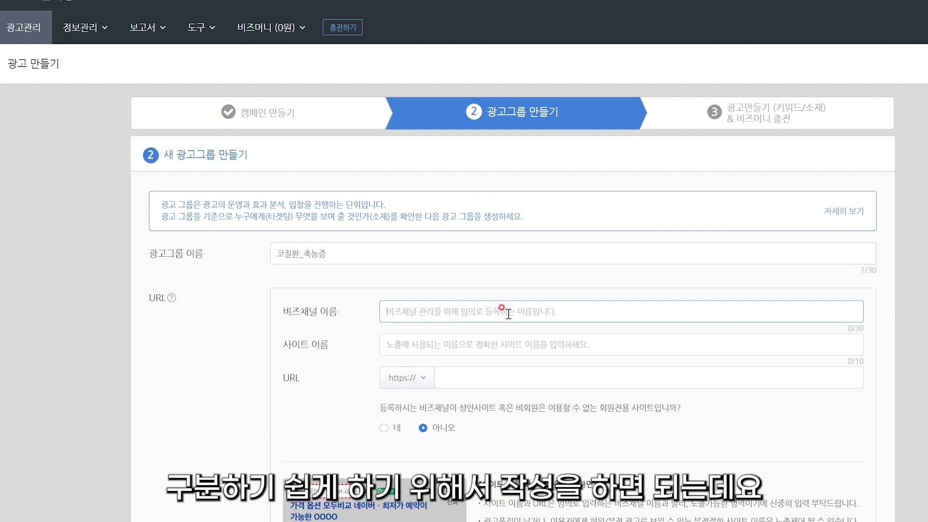
{"action": "type", "text": "파"}
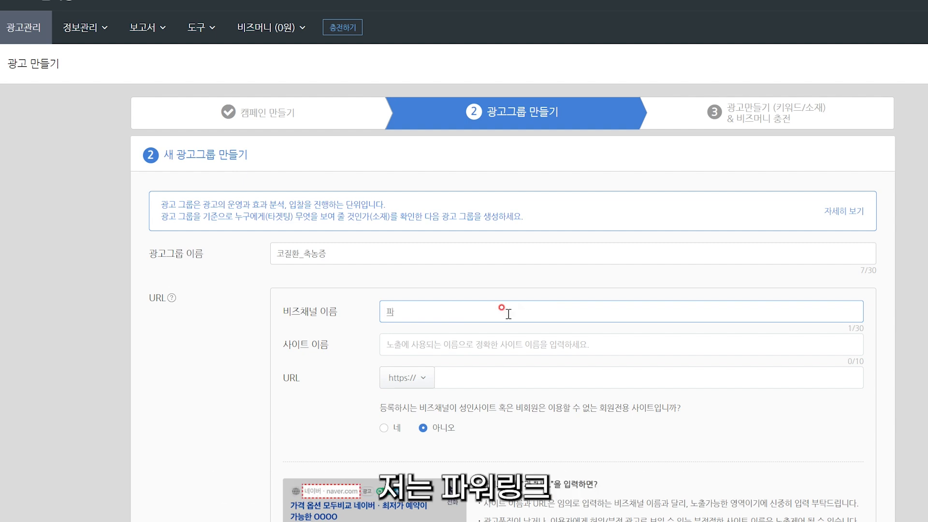
{"action": "type", "text": "워링"}
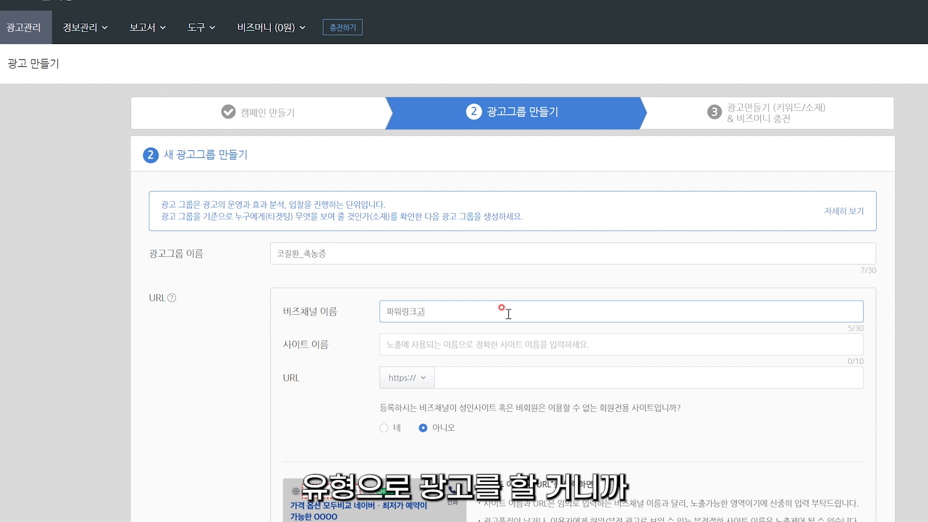
{"action": "type", "text": "크광고"}
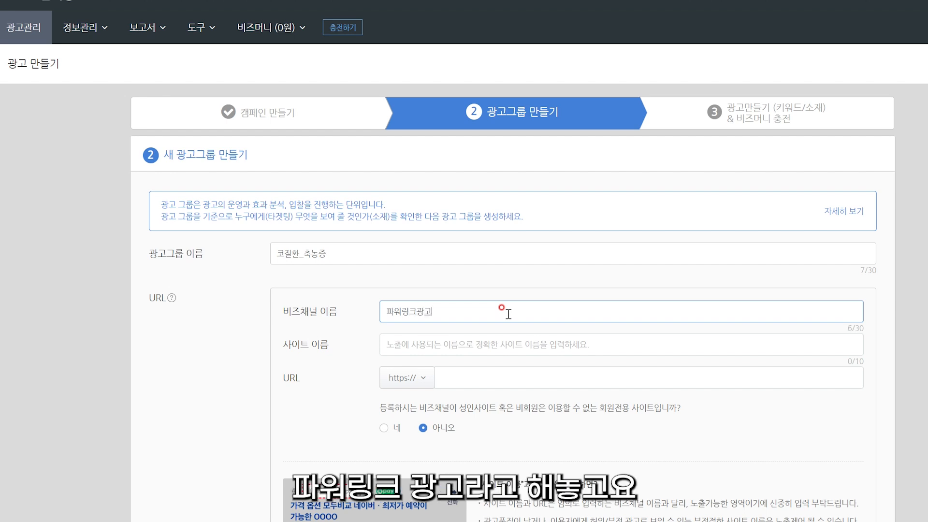
{"action": "left_click", "coordinate": [472, 351]}
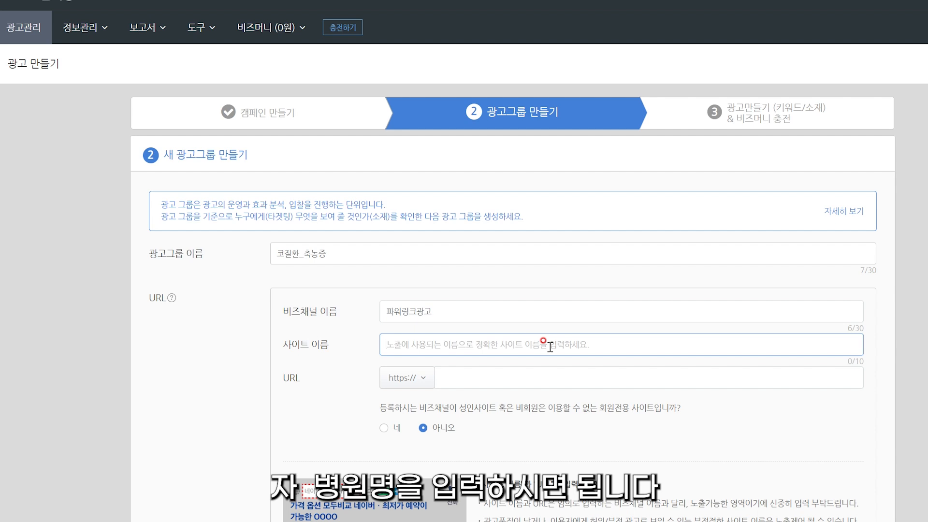
{"action": "type", "text": "노우즈이비인후과"}
Enter the personal Naver blog address as the channel's https URL and apply it to the ad group
{"action": "left_click", "coordinate": [452, 377]}
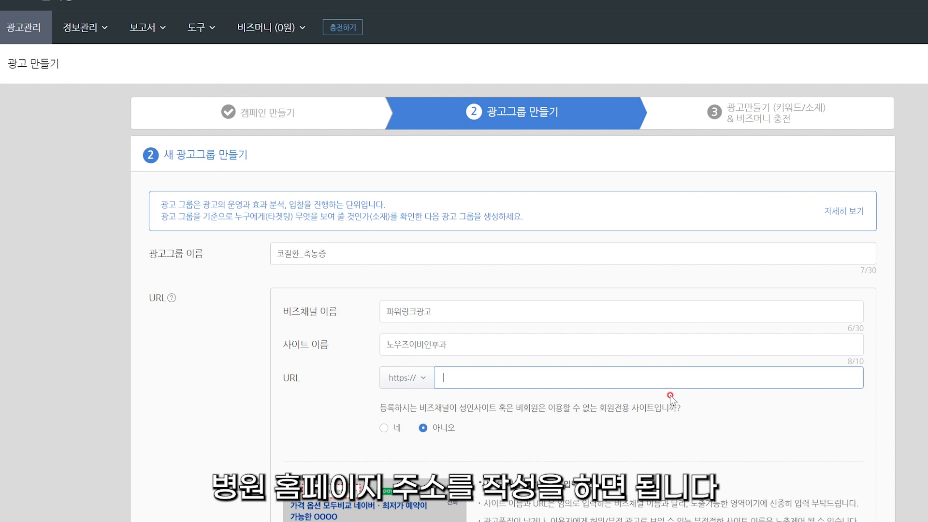
{"action": "left_click", "coordinate": [331, 440]}
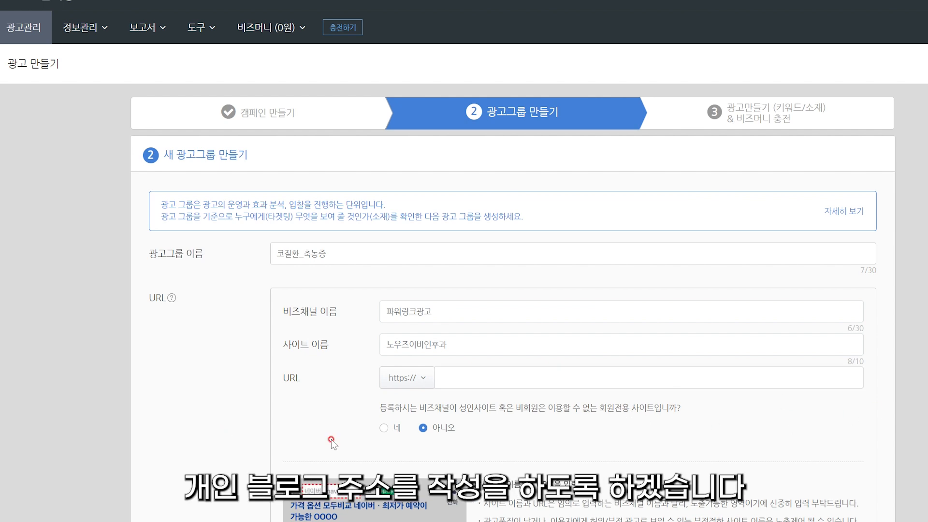
{"action": "left_click", "coordinate": [480, 376]}
{"action": "type", "text": "blog.naver.com/admanseok"}
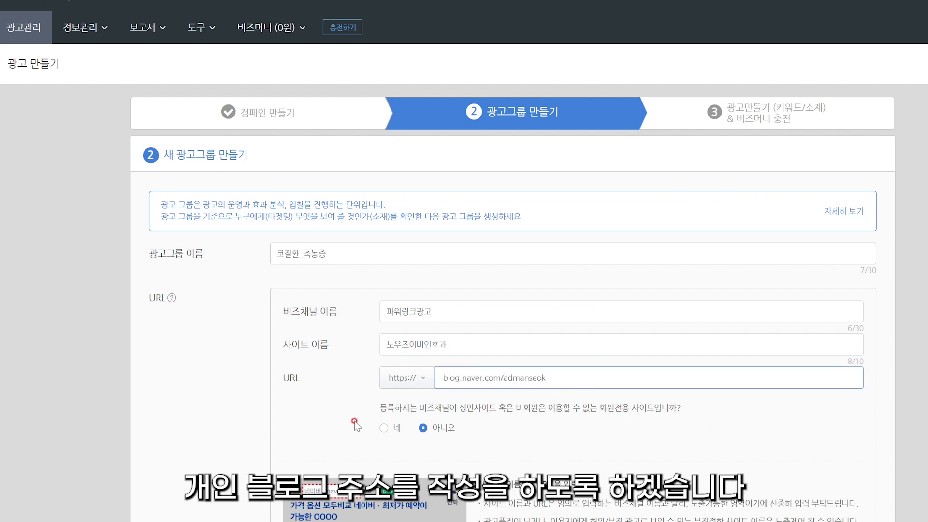
{"action": "scroll", "coordinate": [353, 433], "scroll_direction": "down", "scroll_amount": 5}
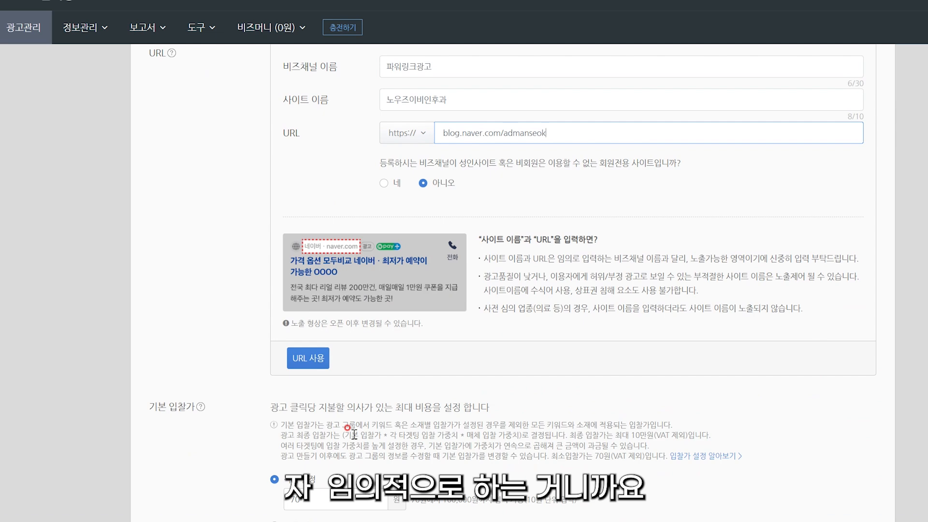
{"action": "scroll", "coordinate": [354, 435], "scroll_direction": "up", "scroll_amount": 4}
{"action": "scroll", "coordinate": [354, 434], "scroll_direction": "down", "scroll_amount": 3}
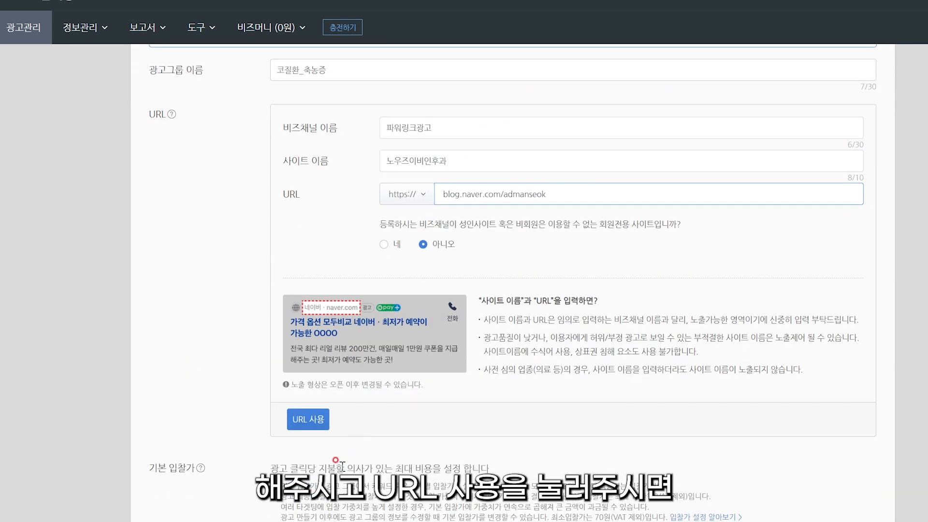
{"action": "left_click", "coordinate": [304, 424]}
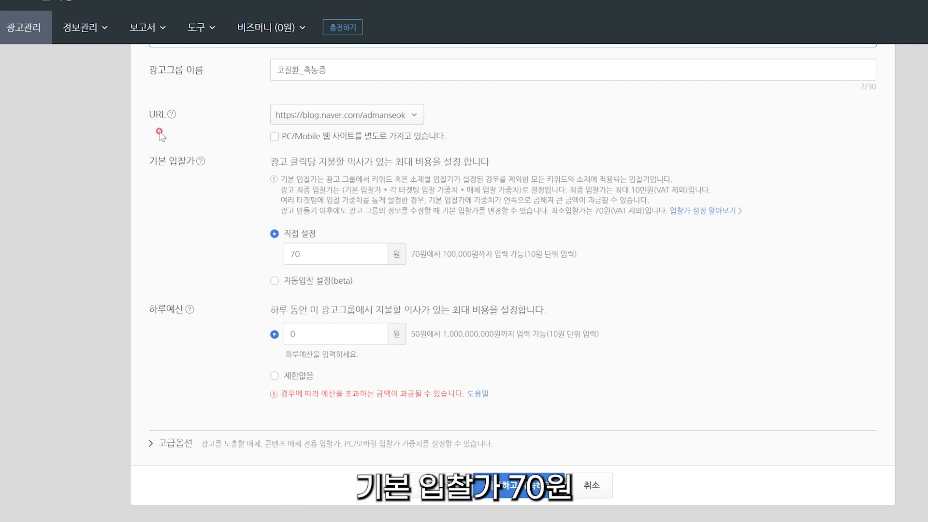
Set the ad group's daily budget to 30,000 won
{"action": "scroll", "coordinate": [260, 285], "scroll_direction": "down", "scroll_amount": 1}
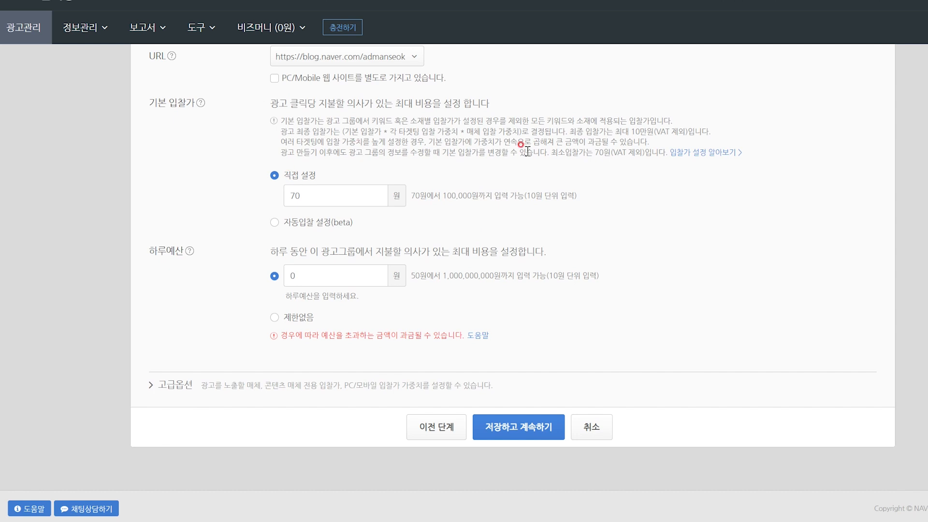
{"action": "double_click", "coordinate": [315, 276]}
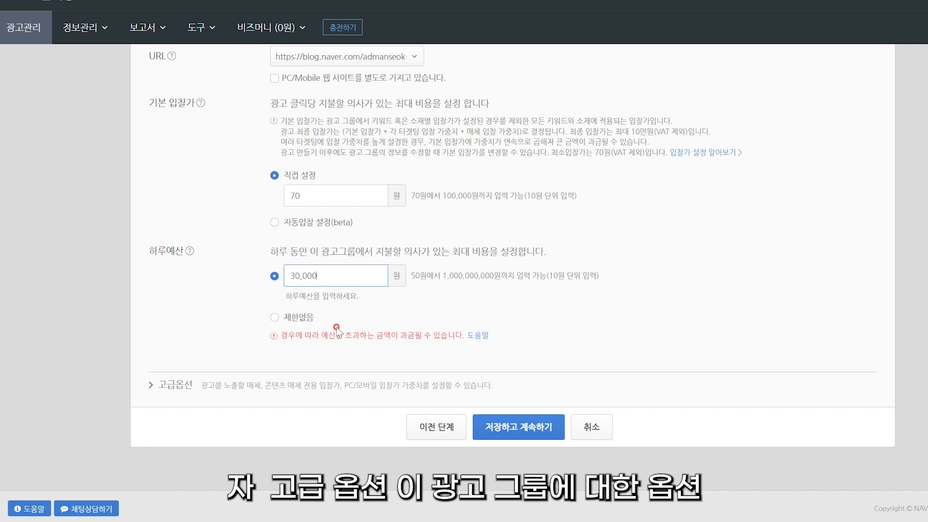
In the advanced options, restrict exposure by media type to 네이버 및 검색 포털 매체, excluding search partners and all content media
{"action": "left_click", "coordinate": [173, 386]}
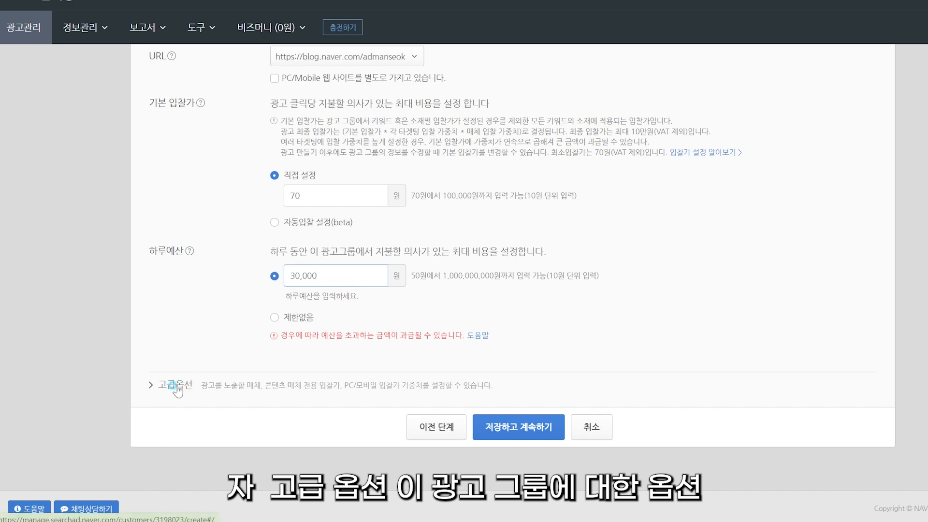
{"action": "scroll", "coordinate": [177, 392], "scroll_direction": "down", "scroll_amount": 5}
{"action": "left_click", "coordinate": [275, 221]}
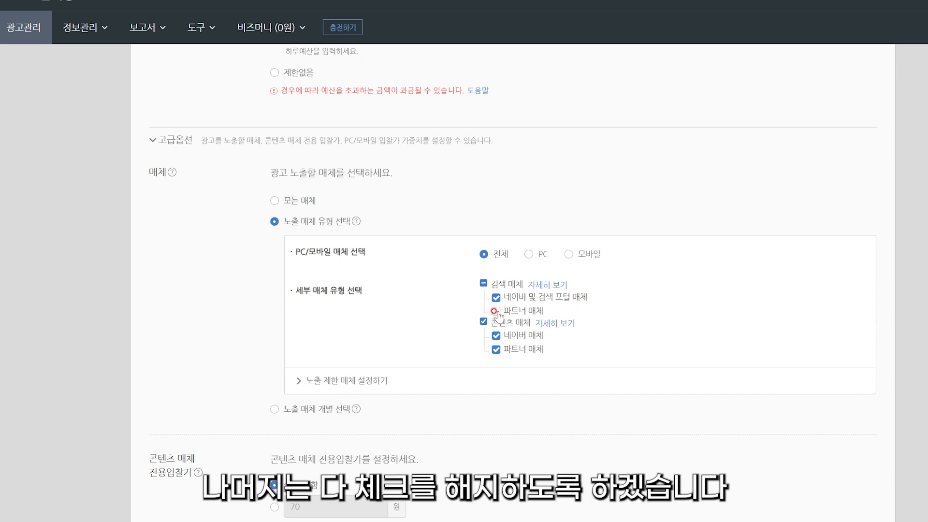
{"action": "left_click", "coordinate": [483, 322]}
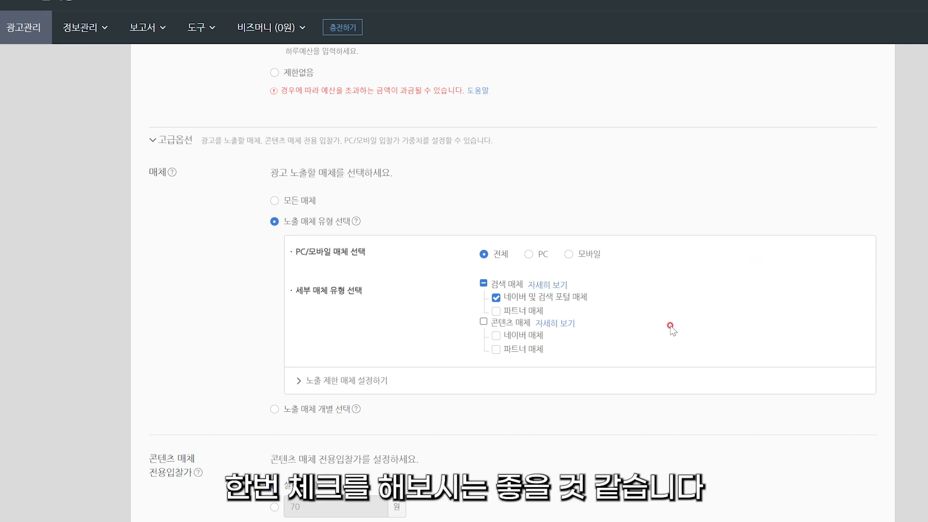
Examine the search media help, the content media bid, the PC/mobile bid weights and the 확장 검색 description
{"action": "left_click", "coordinate": [547, 286]}
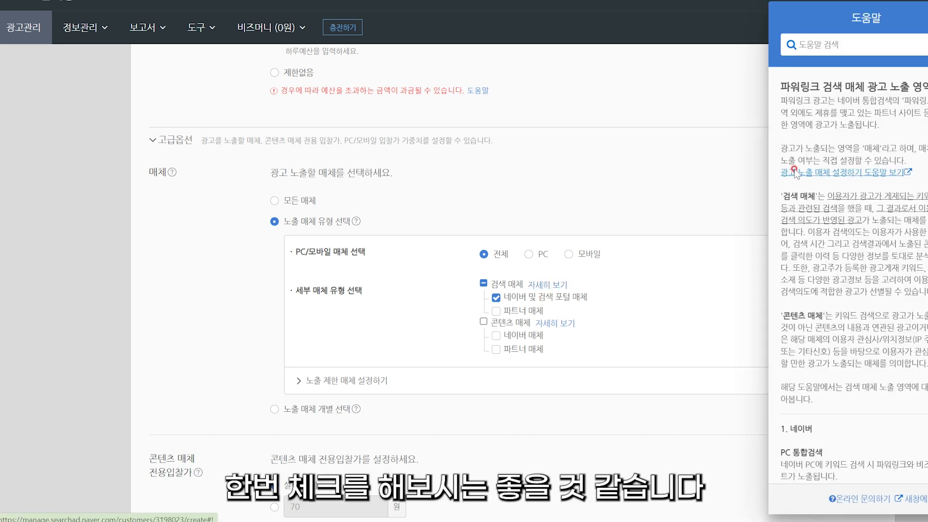
{"action": "scroll", "coordinate": [439, 203], "scroll_direction": "down", "scroll_amount": 3}
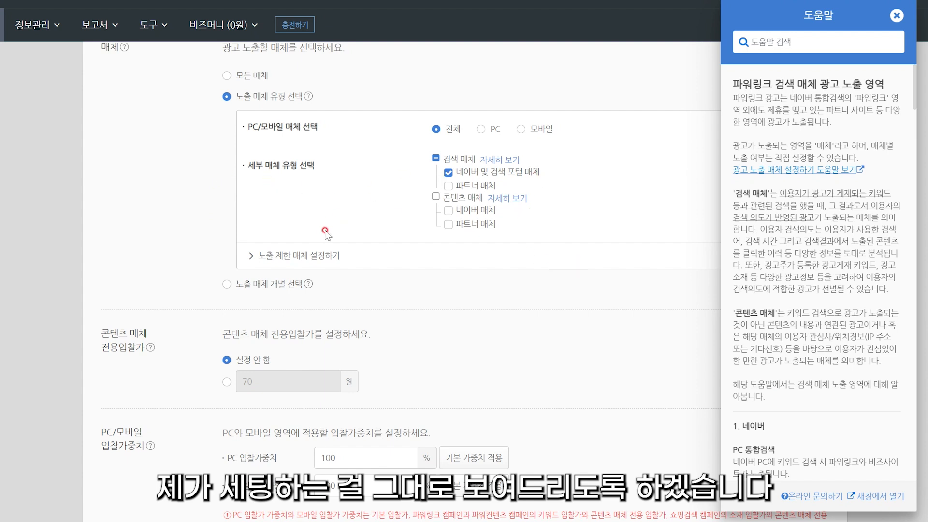
{"action": "scroll", "coordinate": [403, 290], "scroll_direction": "down", "scroll_amount": 3}
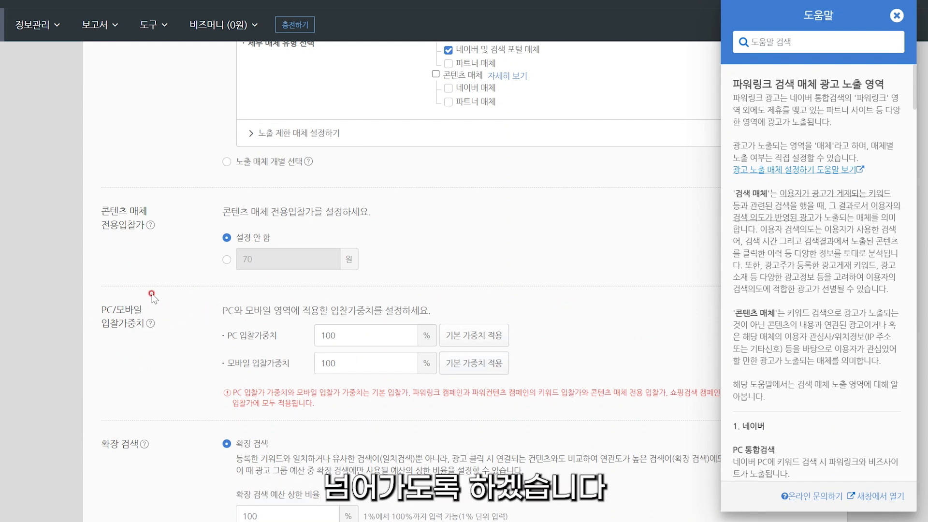
{"action": "scroll", "coordinate": [188, 344], "scroll_direction": "down", "scroll_amount": 1}
{"action": "scroll", "coordinate": [188, 344], "scroll_direction": "down", "scroll_amount": 3}
{"action": "scroll", "coordinate": [187, 343], "scroll_direction": "down", "scroll_amount": 3}
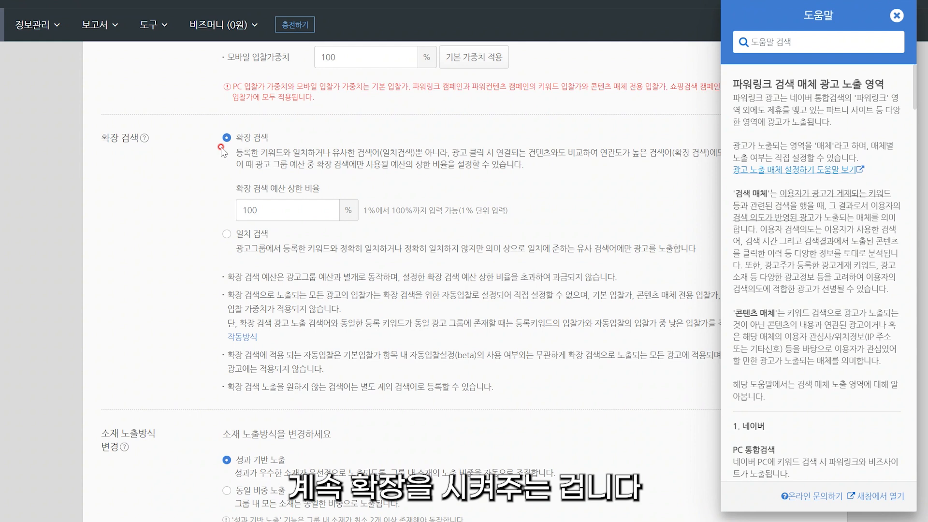
{"action": "left_click", "coordinate": [897, 16]}
{"action": "left_click_drag", "start_coordinate": [243, 157], "coordinate": [726, 174]}
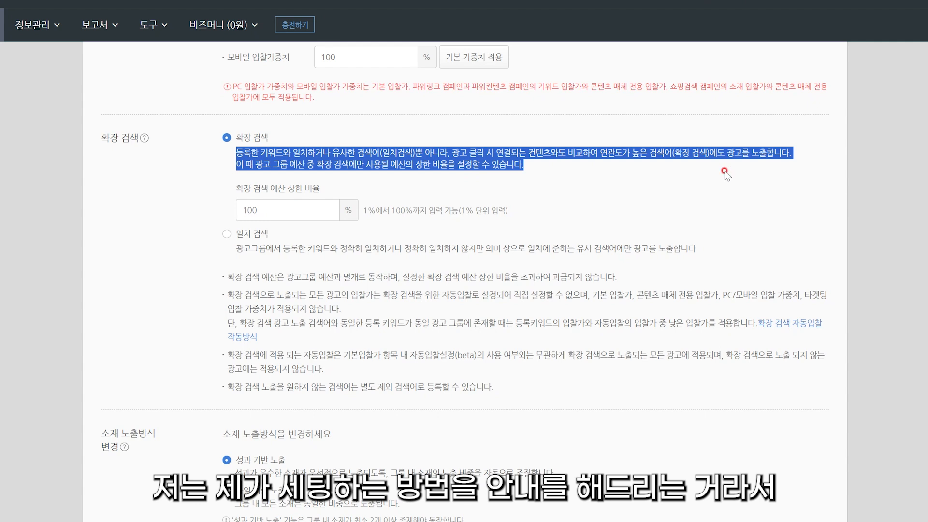
{"action": "left_click", "coordinate": [725, 174]}
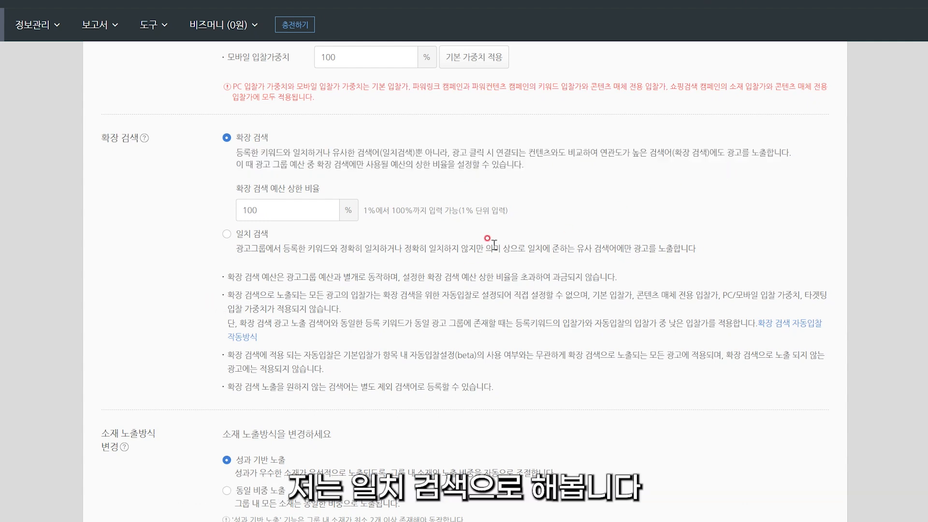
Switch the ad group to 일치 검색, set the creative exposure method to 동일 비중 노출, and save to continue to ad creation
{"action": "left_click", "coordinate": [226, 234]}
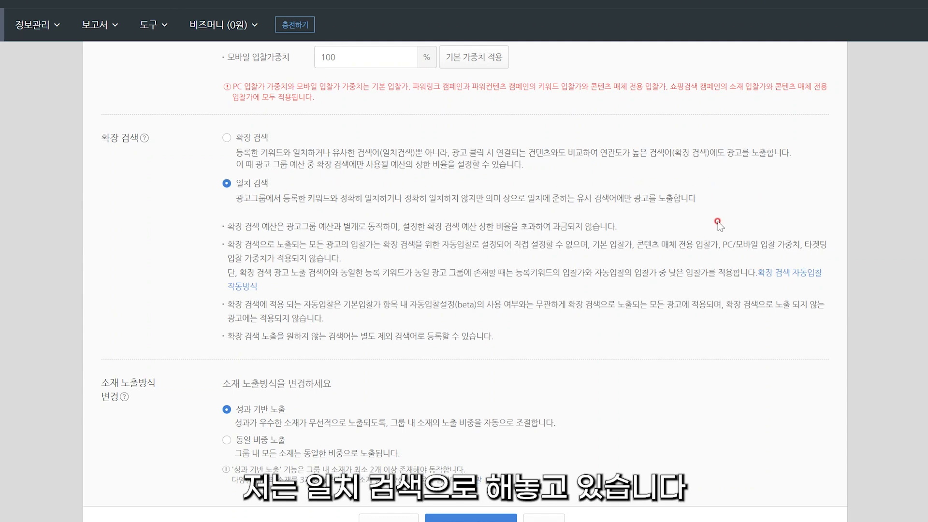
{"action": "scroll", "coordinate": [718, 219], "scroll_direction": "down", "scroll_amount": 2}
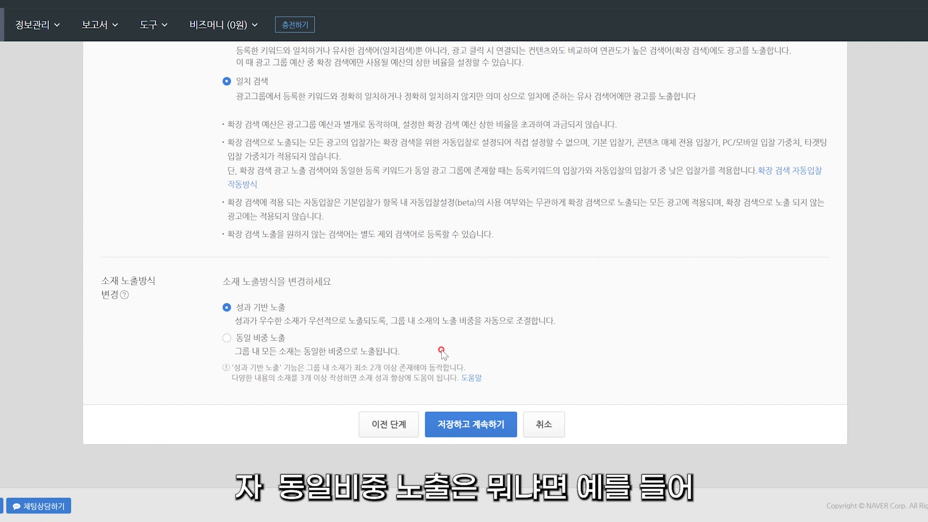
{"action": "left_click", "coordinate": [226, 338]}
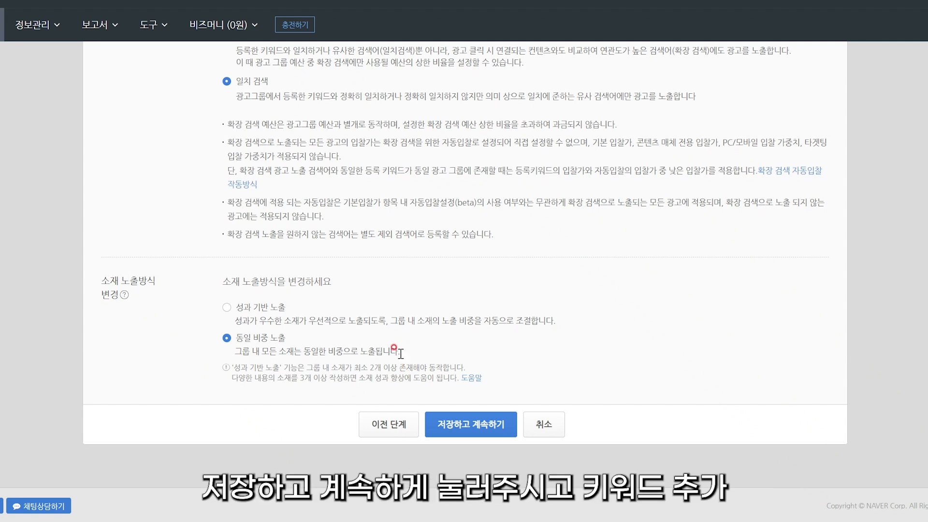
{"action": "left_click", "coordinate": [460, 432]}
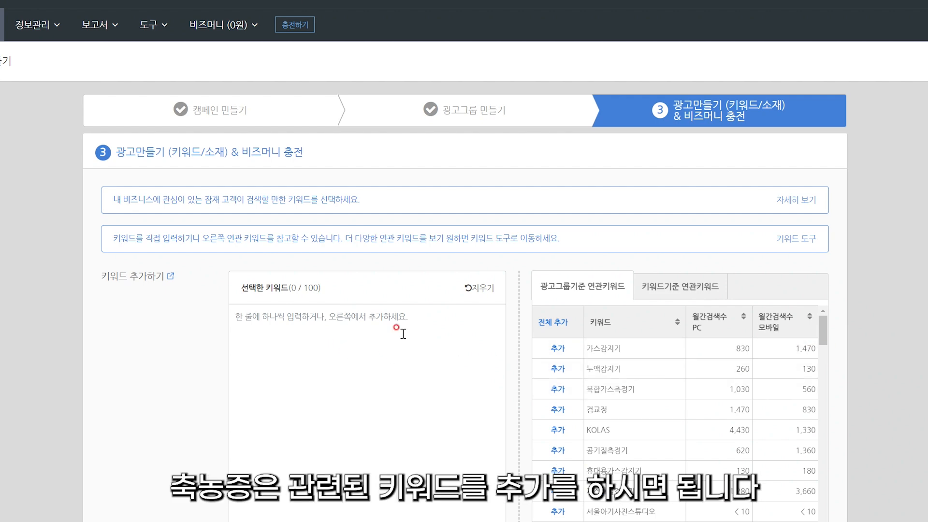
Enter the keywords 축농증치료, 축농증수술, 축농증수술비용 and 충농증수술잘하는곳, one per line, in the selected keyword list
{"action": "left_click", "coordinate": [287, 318]}
{"action": "scroll", "coordinate": [287, 319], "scroll_direction": "down", "scroll_amount": 3}
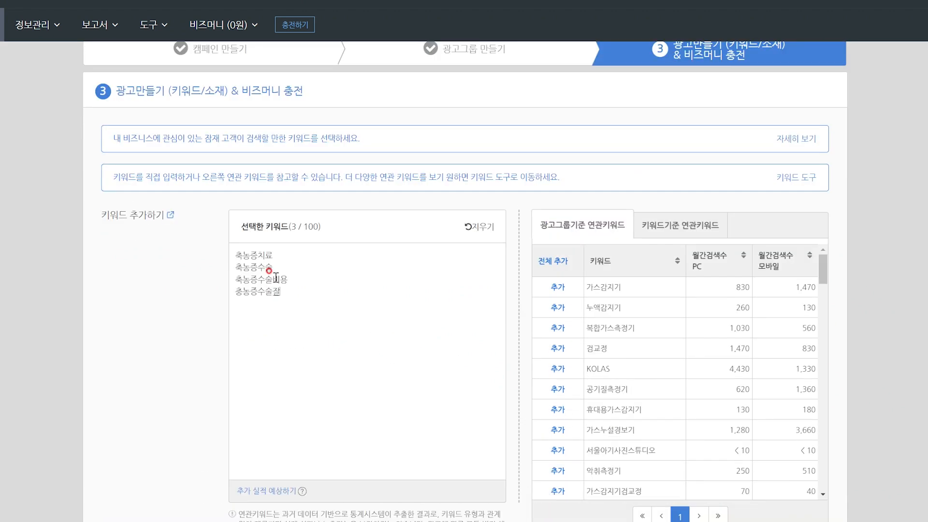
{"action": "type", "text": "하는곳"}
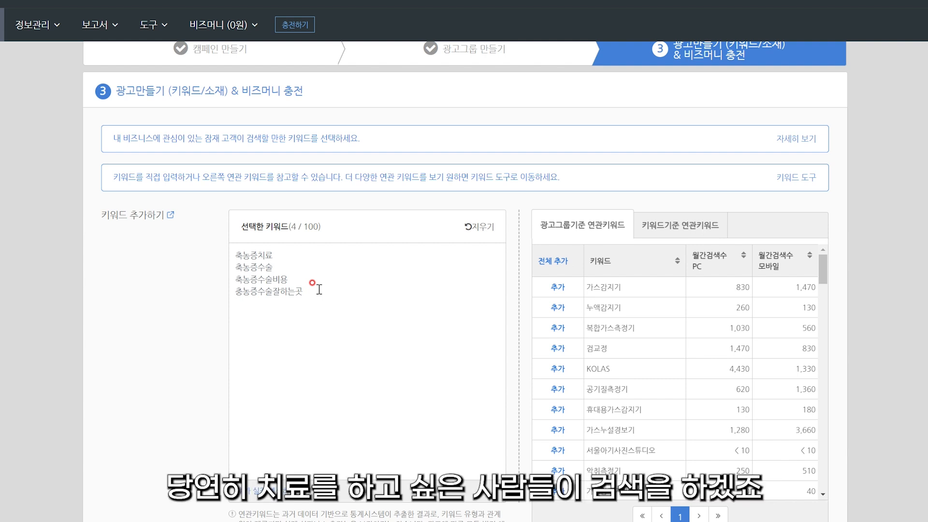
Examine the four entered sinusitis keywords one by one, considering the search intent behind treatment, surgery, cost and best-clinic terms
{"action": "mouse_move", "coordinate": [273, 255]}
{"action": "left_mouse_down"}
{"action": "mouse_move", "coordinate": [222, 259]}
{"action": "mouse_move", "coordinate": [246, 278]}
{"action": "mouse_move", "coordinate": [233, 271]}
{"action": "left_mouse_up"}
{"action": "left_click", "coordinate": [298, 261]}
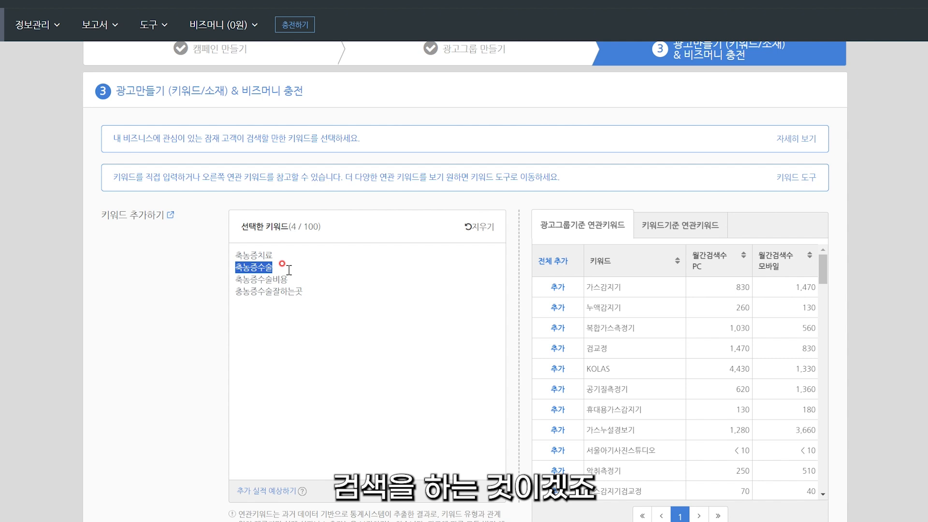
{"action": "left_click_drag", "start_coordinate": [289, 280], "coordinate": [219, 290]}
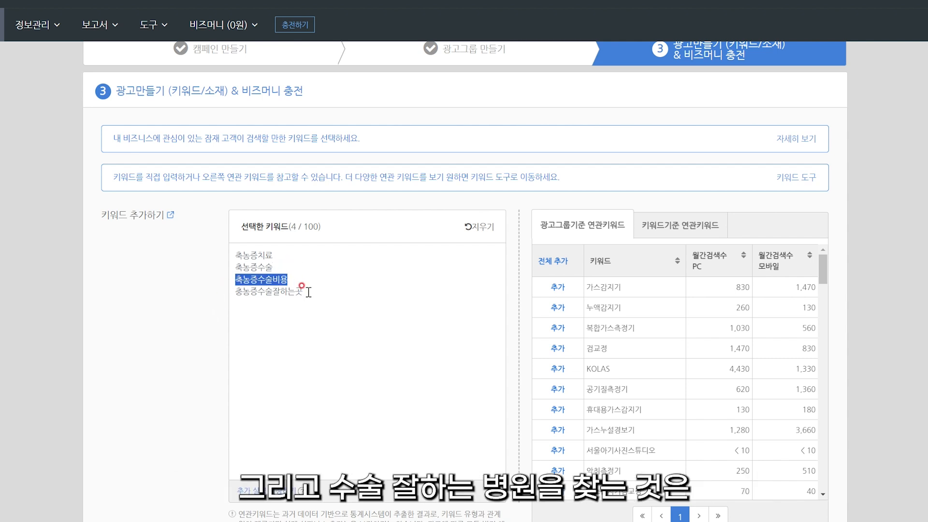
{"action": "left_click_drag", "start_coordinate": [304, 292], "coordinate": [228, 293]}
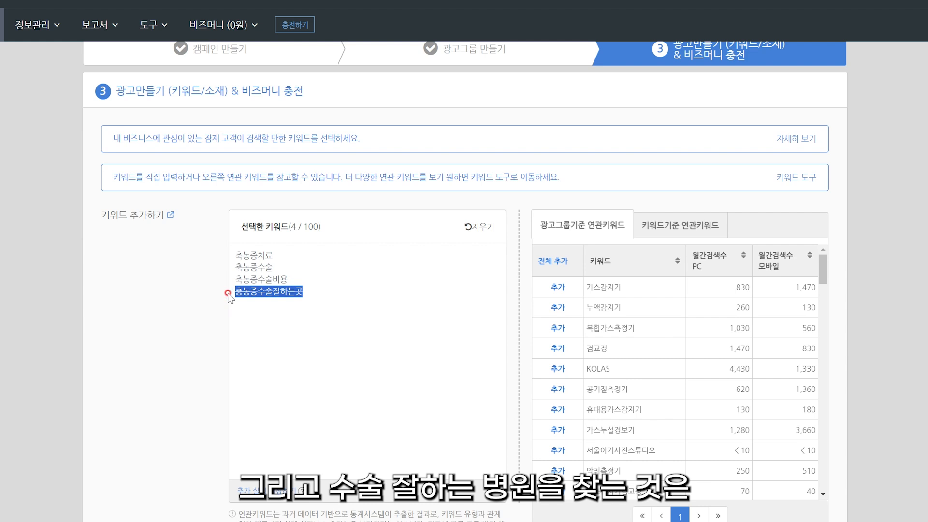
{"action": "left_click", "coordinate": [317, 292]}
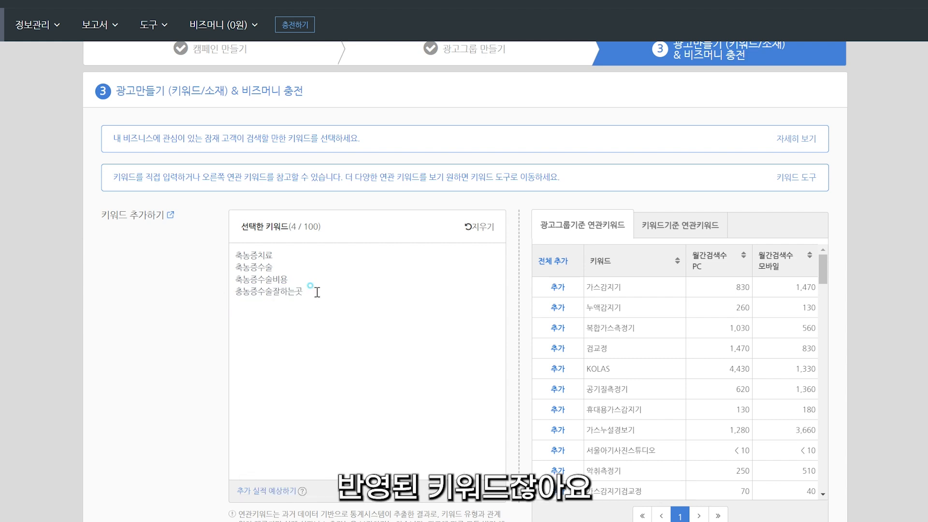
{"action": "left_click_drag", "start_coordinate": [317, 292], "coordinate": [228, 292]}
{"action": "left_click", "coordinate": [307, 293]}
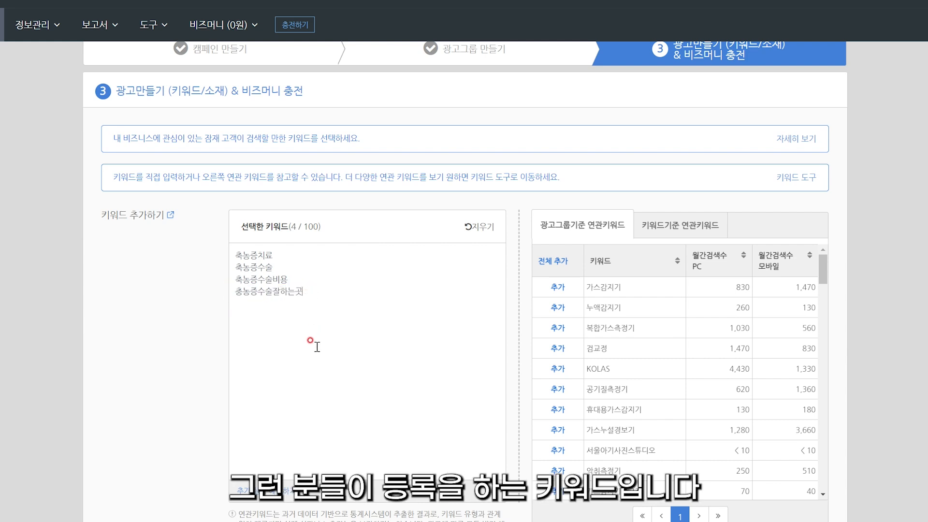
{"action": "scroll", "coordinate": [243, 314], "scroll_direction": "down", "scroll_amount": 1}
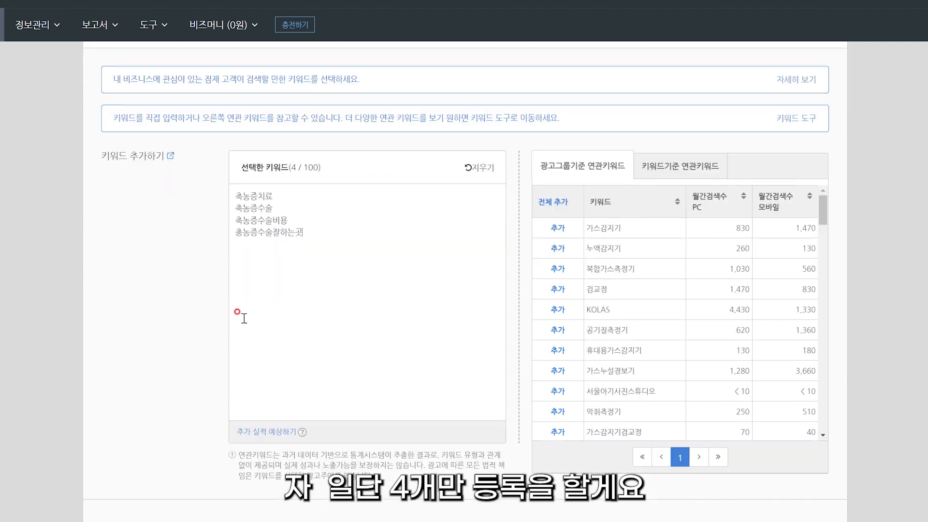
{"action": "left_click_drag", "start_coordinate": [303, 232], "coordinate": [211, 196]}
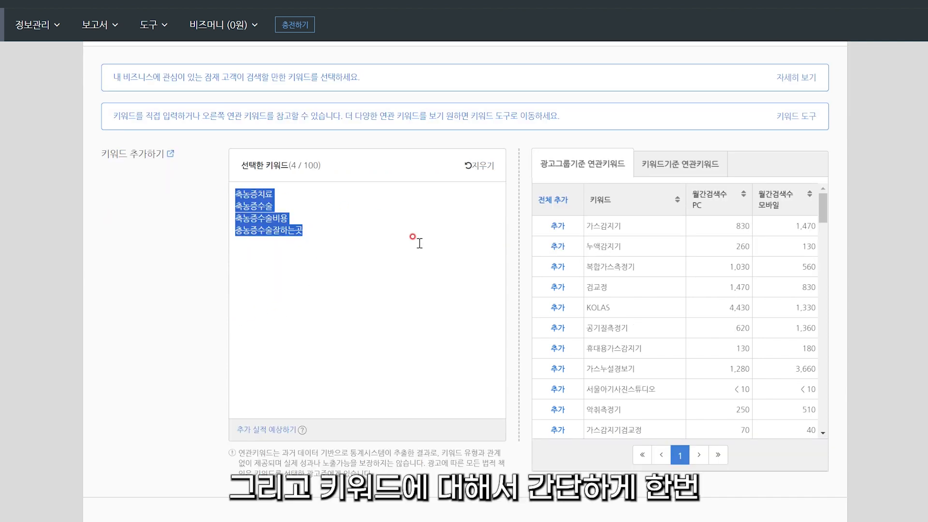
Switch to the blank Notepad document and write the heading "1. 키워드추출" followed by an empty line
{"action": "key", "text": "alt+Tab"}
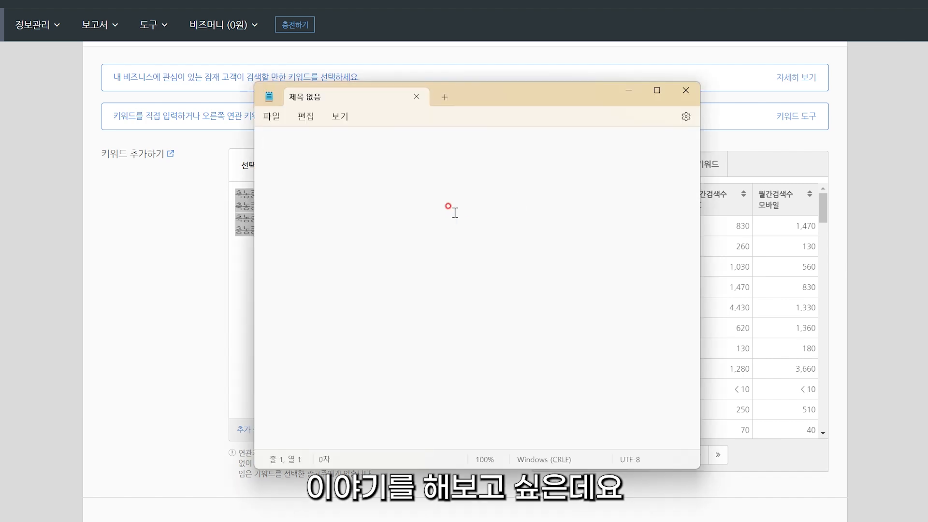
{"action": "type", "text": "1. "}
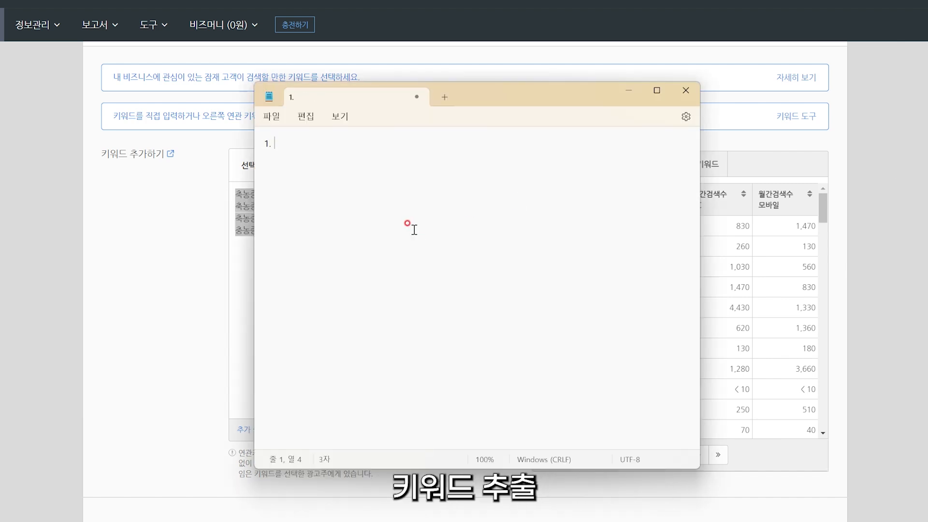
{"action": "type", "text": "키워드추출"}
{"action": "key", "text": "Return"}
{"action": "key", "text": "Return"}
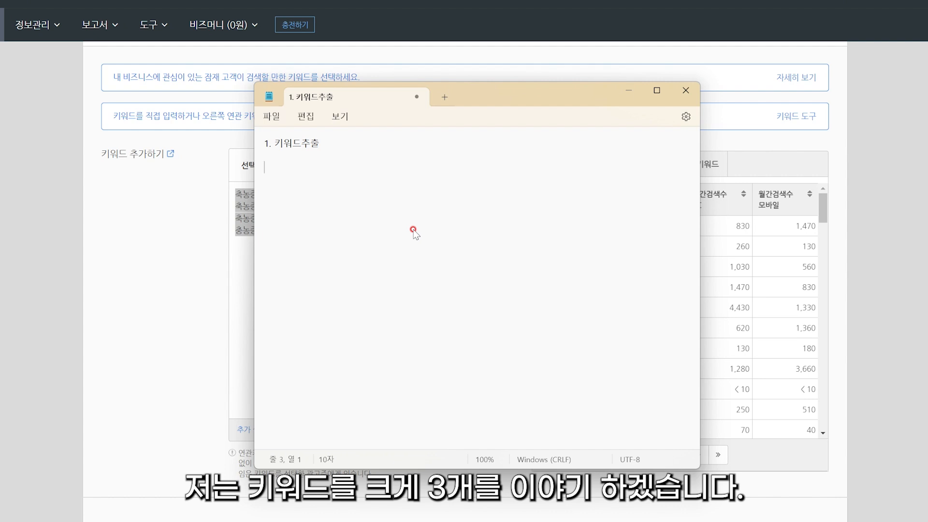
Add the first note line "- 진료과목키워드(원장님 잘하는 수술이나 요즘 뜨는 시술)" under the heading
{"action": "type", "text": "- 진ㄹ"}
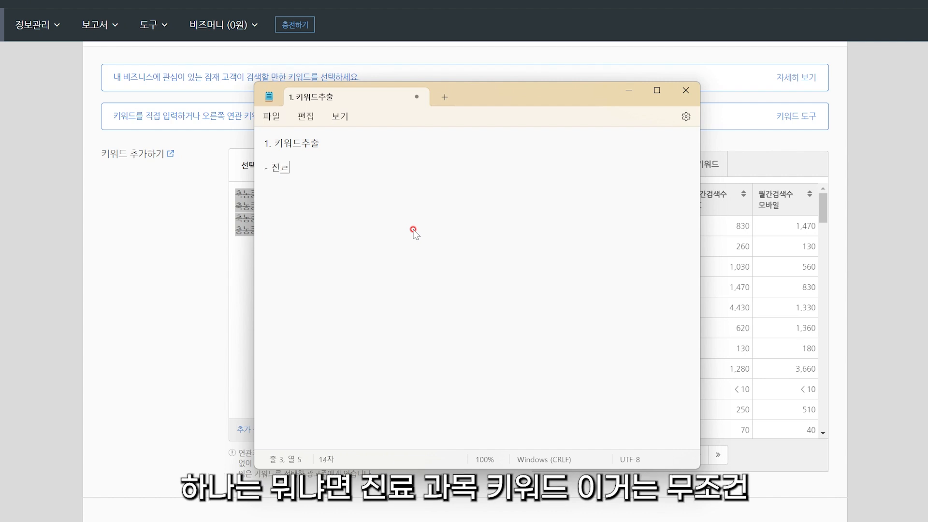
{"action": "key", "text": "BackSpace"}
{"action": "type", "text": "료과목키워드("}
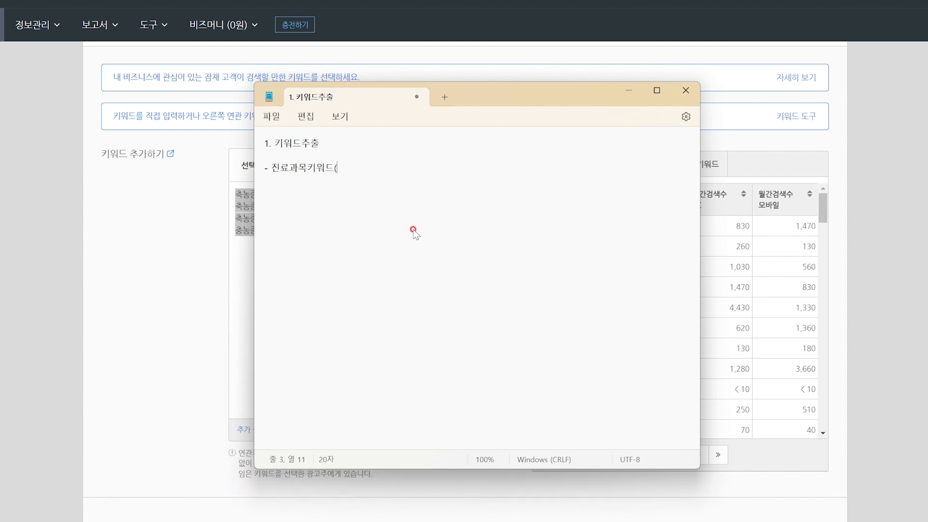
{"action": "type", "text": "원장님 "}
{"action": "type", "text": "잘하는 수술이나 "}
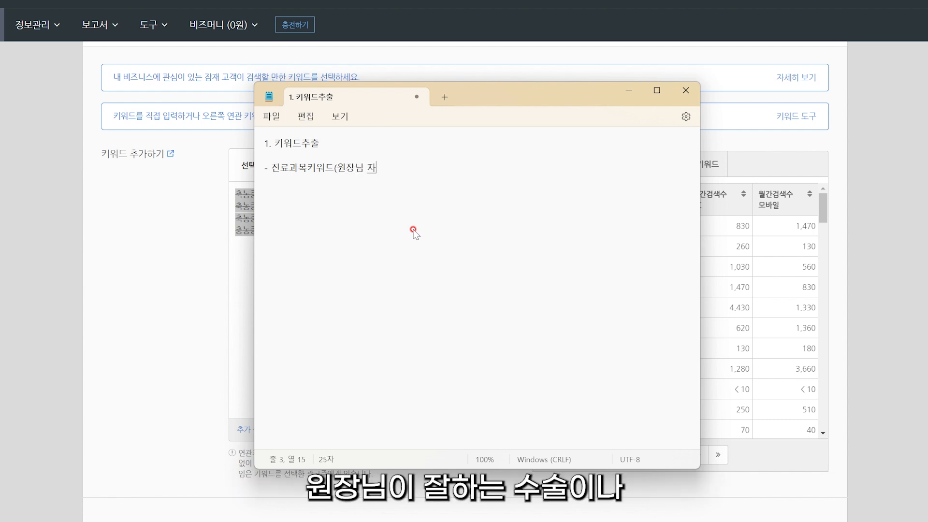
{"action": "type", "text": "요즘 뜨는 시술)"}
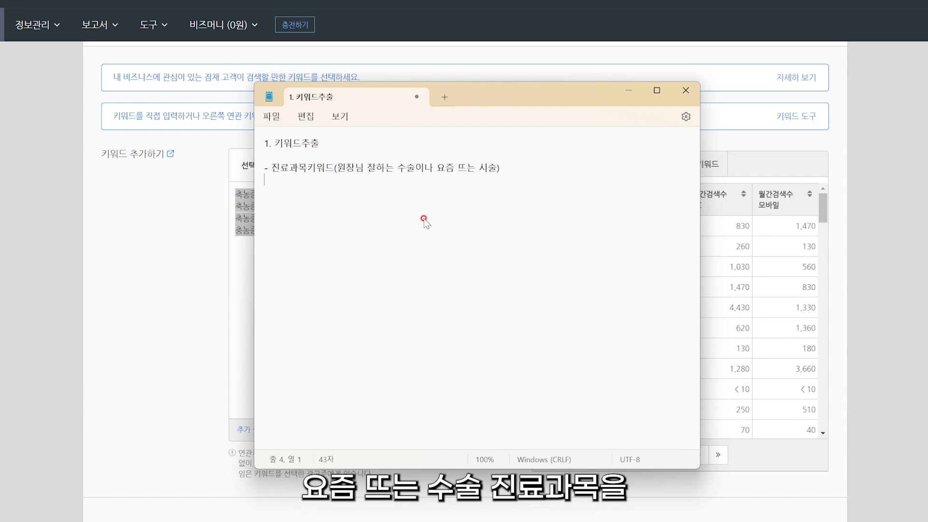
Add the second note line "- 진료과목세부키워드(환자들의 상황에 맞게 검색을 하는 키워드, 검색량 낮지만 실제로 검색하는 키워드)"
{"action": "type", "text": "- 진료과목"}
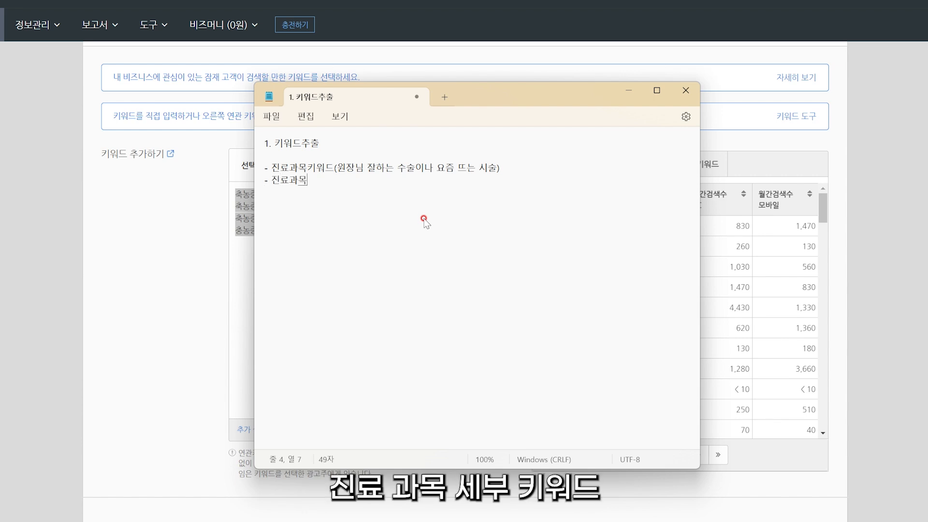
{"action": "type", "text": "세부키워드("}
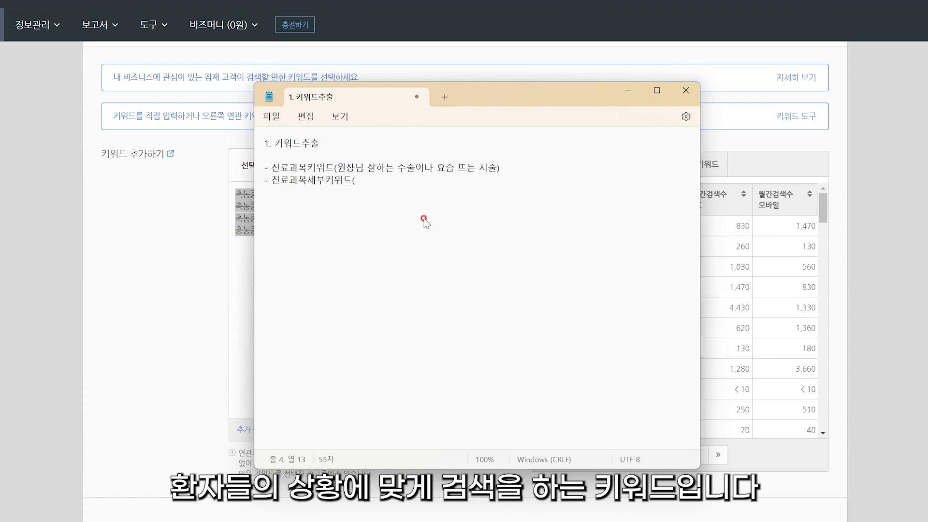
{"action": "type", "text": "환자들의 상황에 맞게 "}
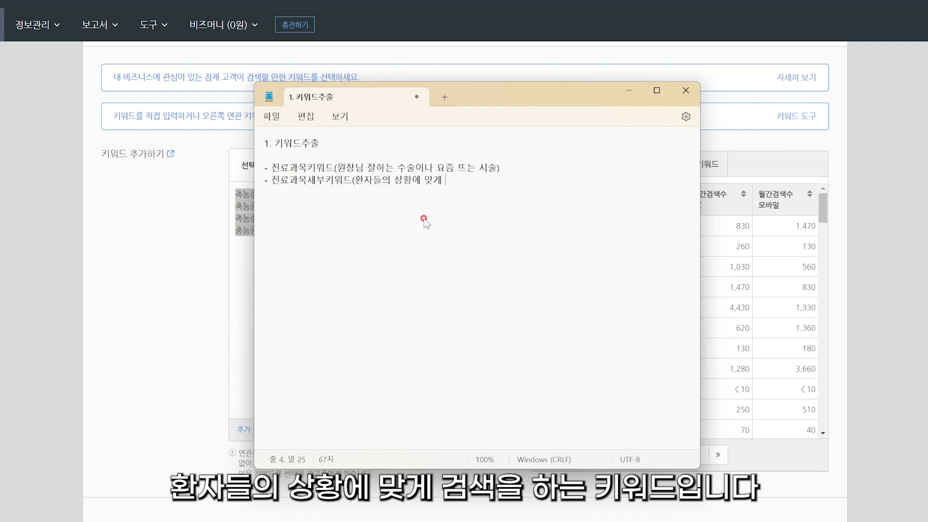
{"action": "type", "text": "검색을 하는 키워드, 검"}
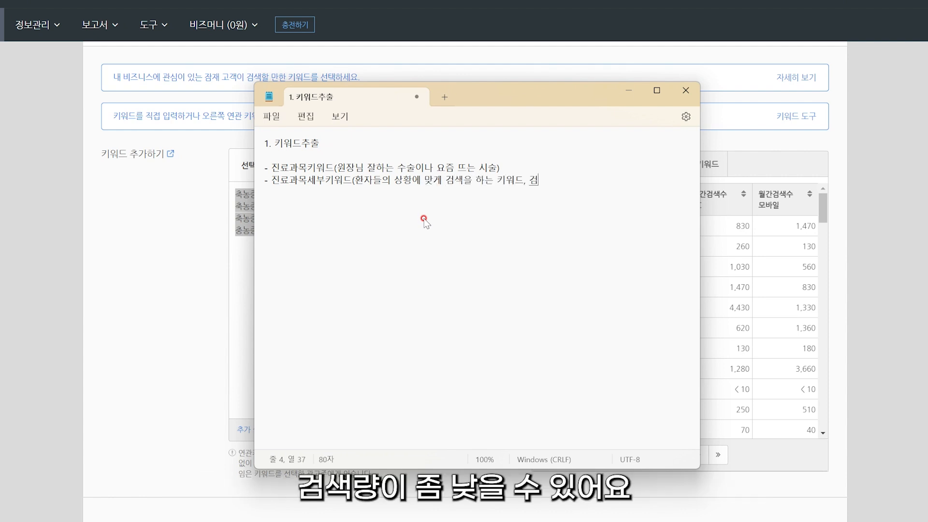
{"action": "type", "text": "색량"}
{"action": "type", "text": " 낮"}
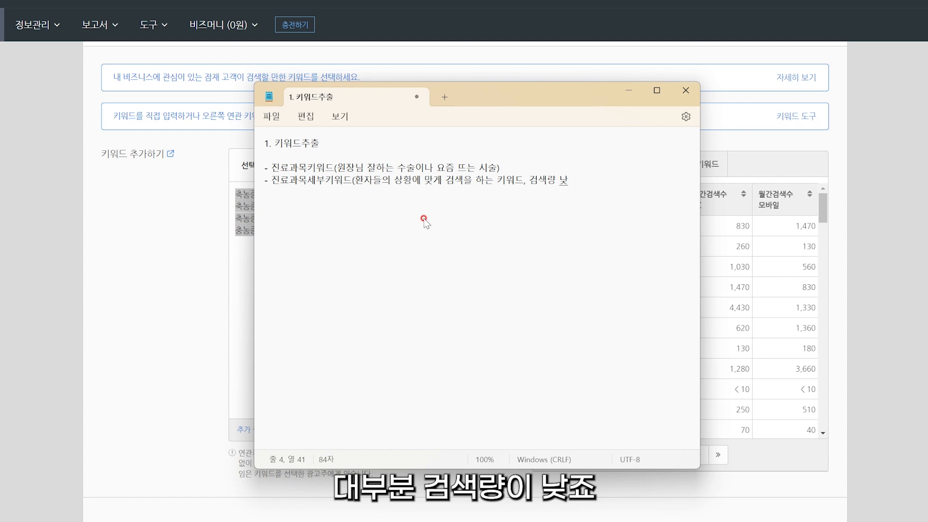
{"action": "type", "text": "지만 실제로 "}
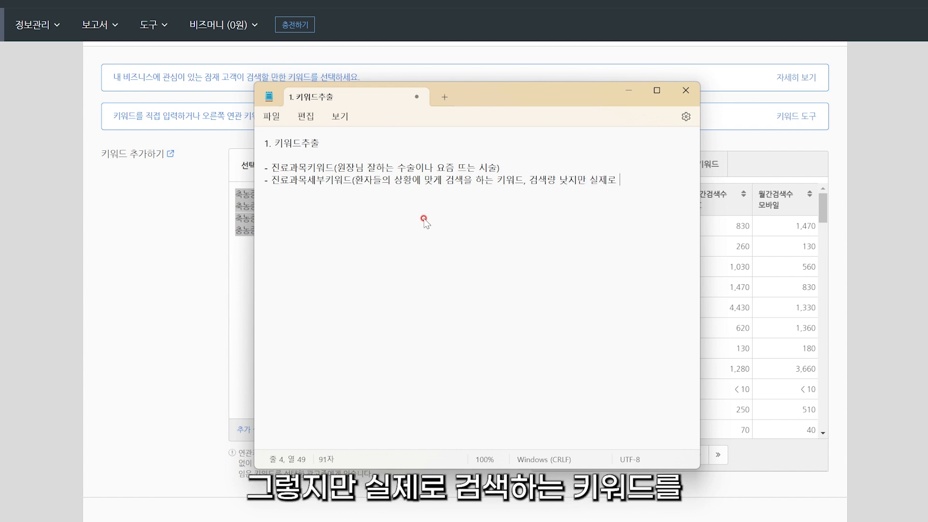
{"action": "type", "text": "검색하는 키워드)"}
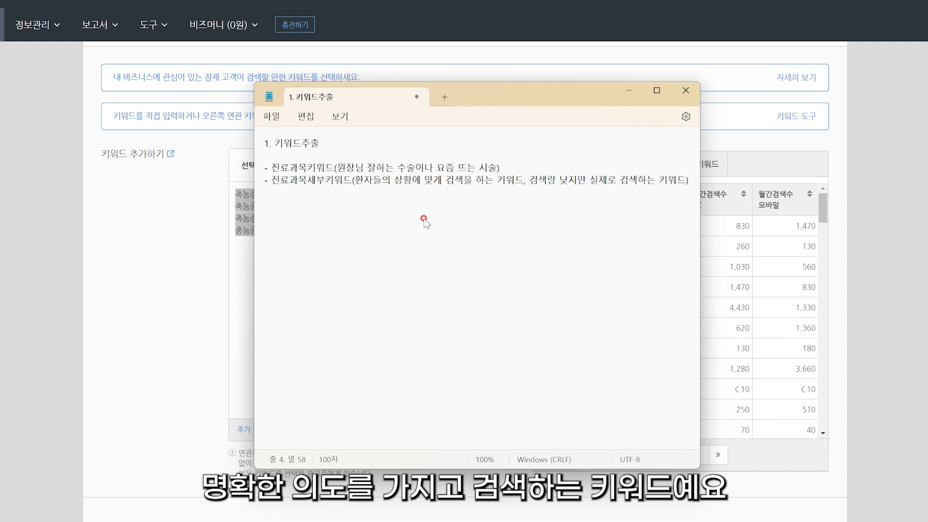
Move the notes window aside, return to the Naver ad page and prefix each of the four keywords with 강남
{"action": "left_click_drag", "start_coordinate": [503, 96], "coordinate": [735, 92]}
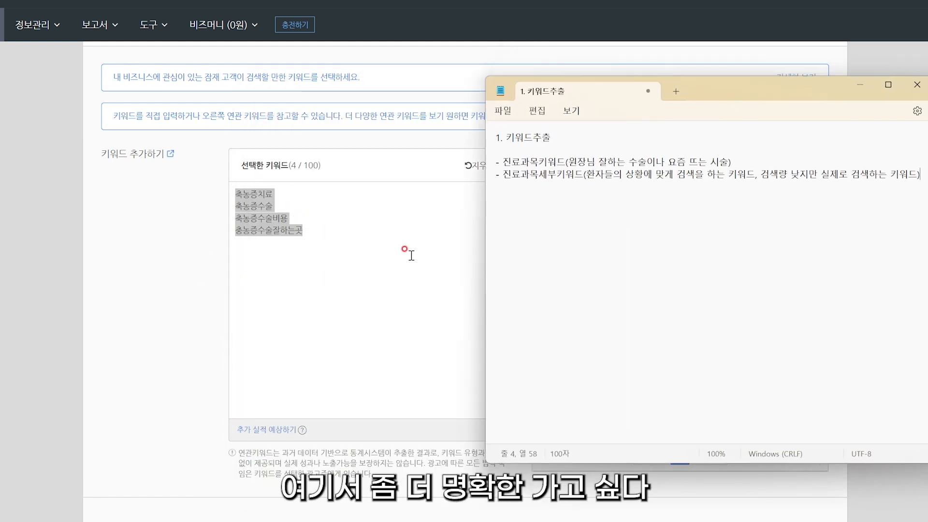
{"action": "left_click", "coordinate": [230, 188]}
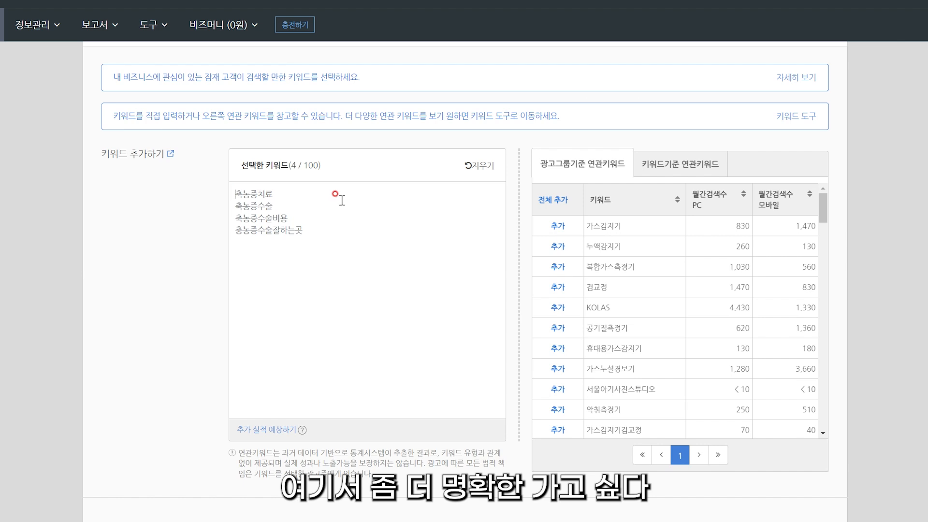
{"action": "type", "text": "강ㄴ"}
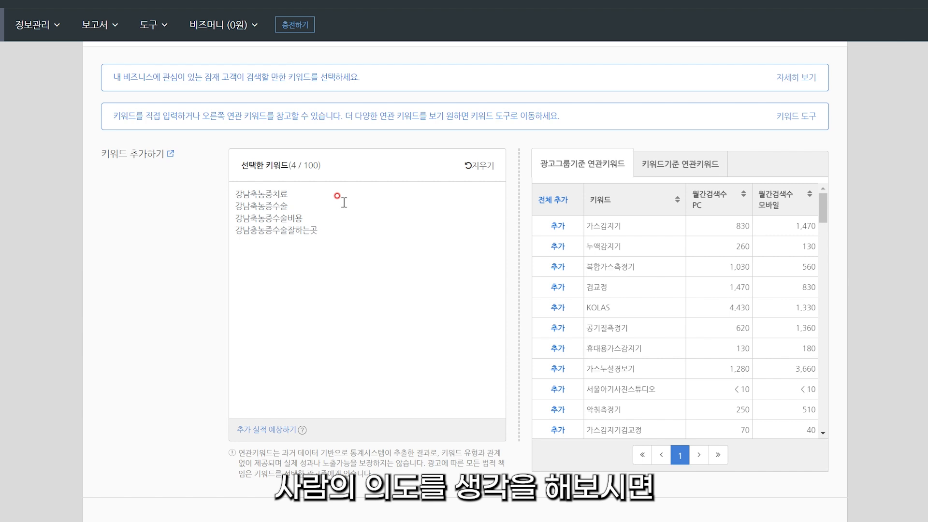
Review the 강남 treatment, surgery and best-clinic keywords for the search intent of patients looking in that area
{"action": "left_click_drag", "start_coordinate": [250, 194], "coordinate": [293, 198]}
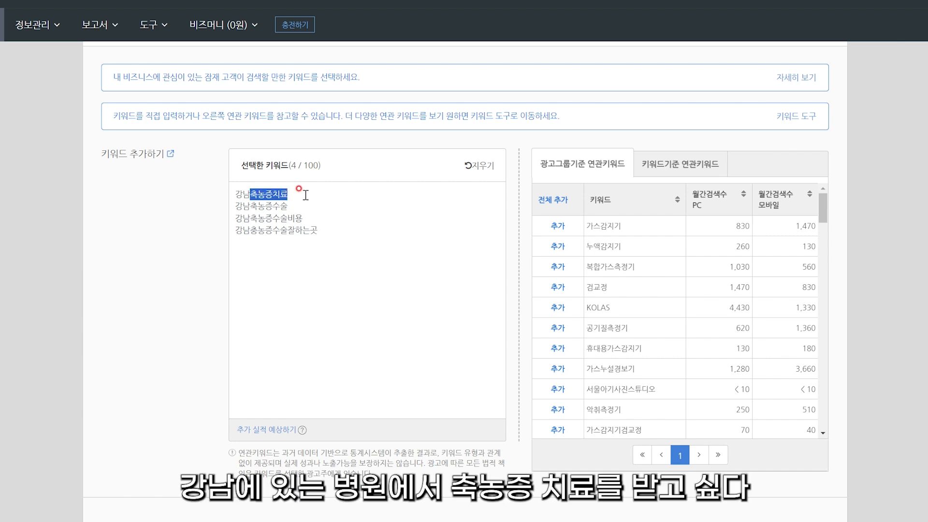
{"action": "left_click", "coordinate": [304, 195]}
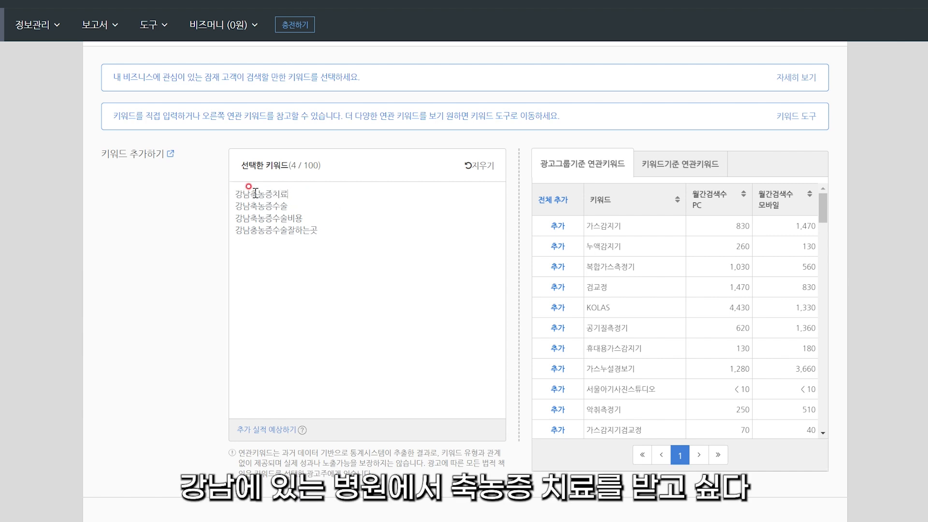
{"action": "left_click_drag", "start_coordinate": [236, 207], "coordinate": [288, 206]}
{"action": "left_click", "coordinate": [232, 206]}
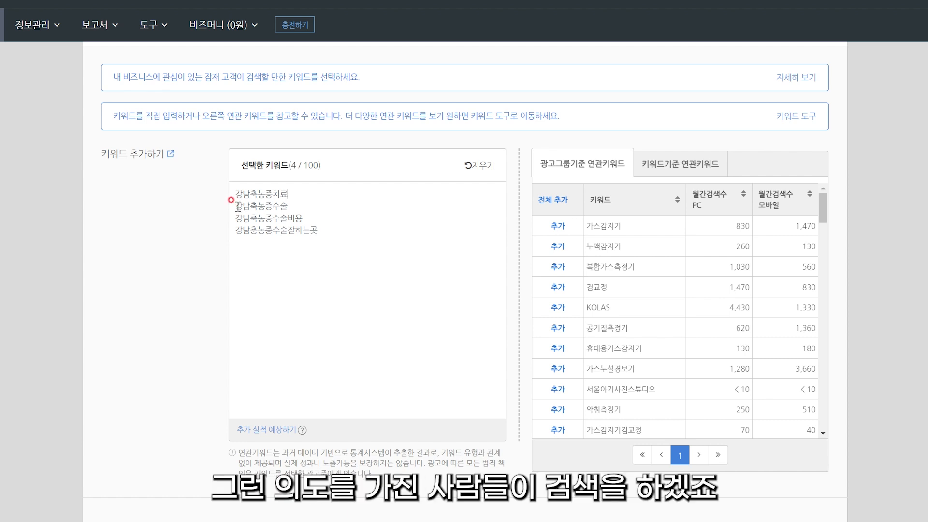
{"action": "left_click_drag", "start_coordinate": [235, 230], "coordinate": [318, 230]}
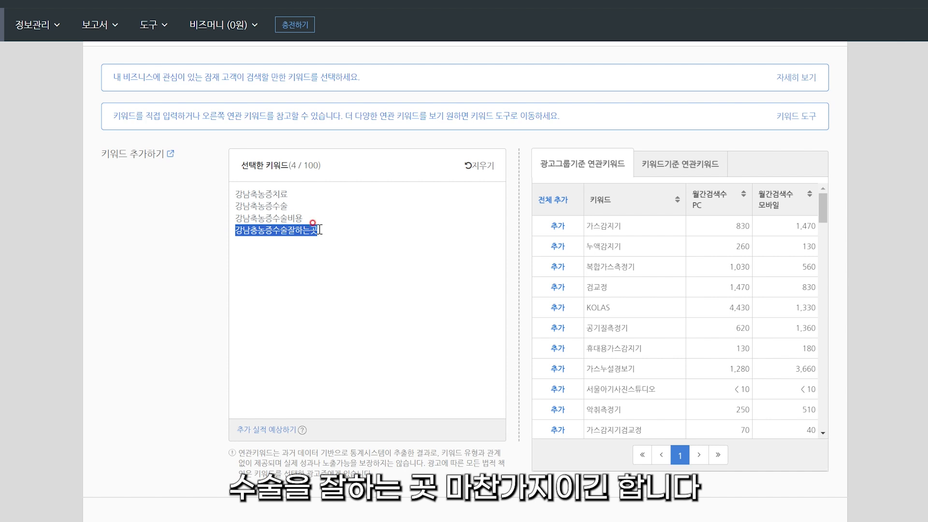
{"action": "left_click", "coordinate": [315, 226]}
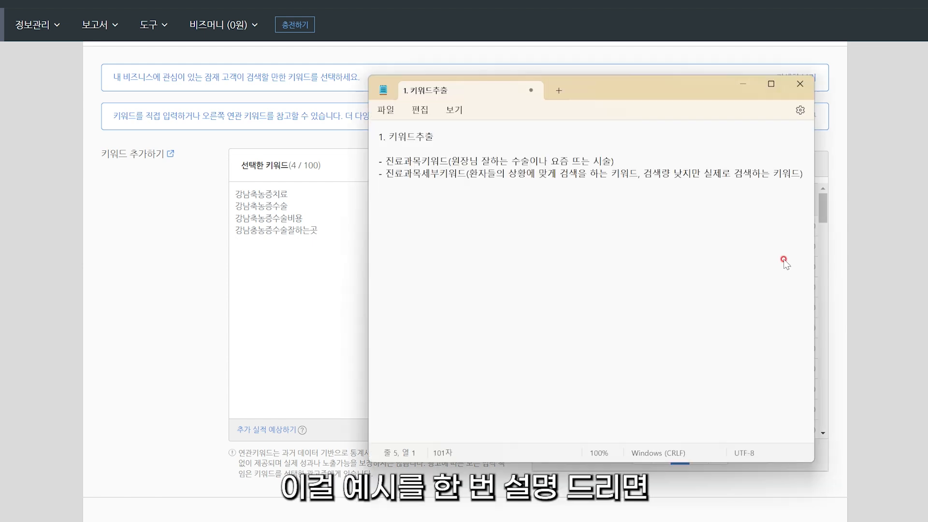
Add the indented example "ef)강남아토피치료" beneath the second note line about 진료과목세부키워드
{"action": "type", "text": "- "}
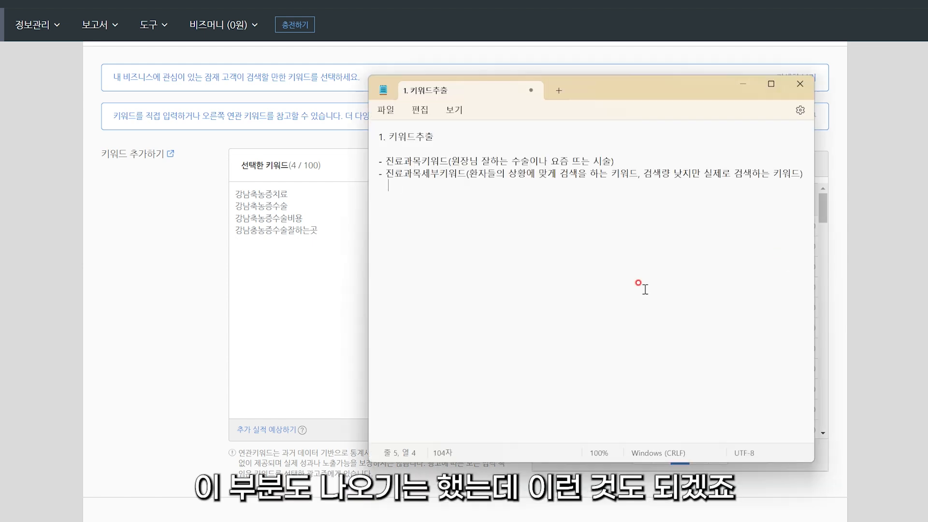
{"action": "type", "text": "ef)"}
{"action": "type", "text": "강ㄴ"}
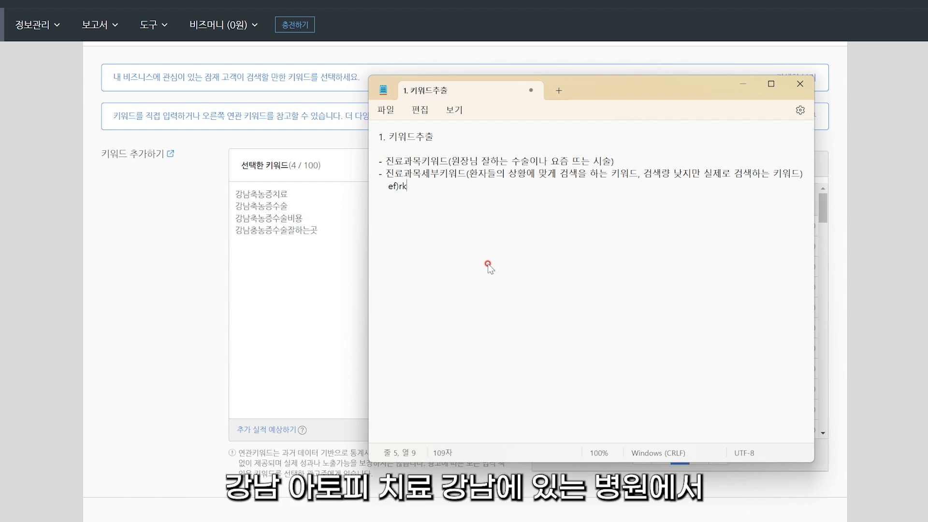
{"action": "type", "text": "남아토피치료"}
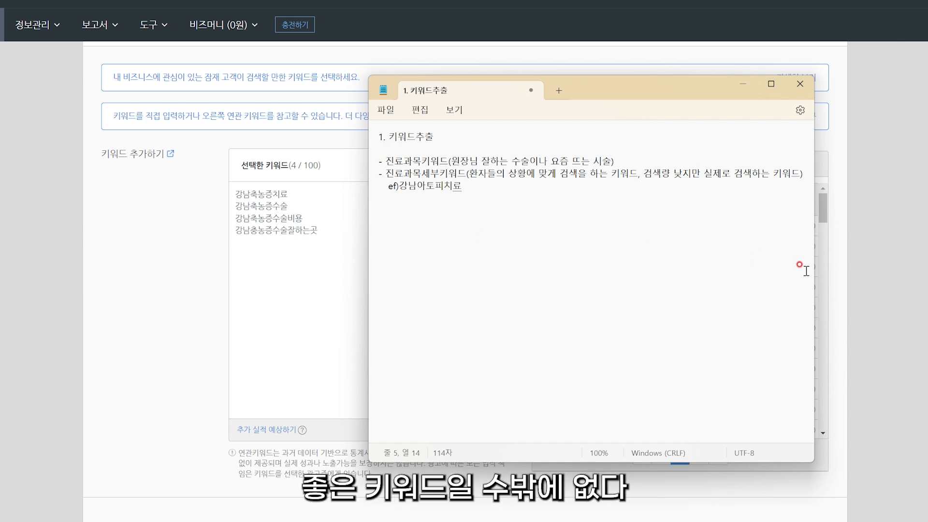
{"action": "left_click", "coordinate": [524, 207]}
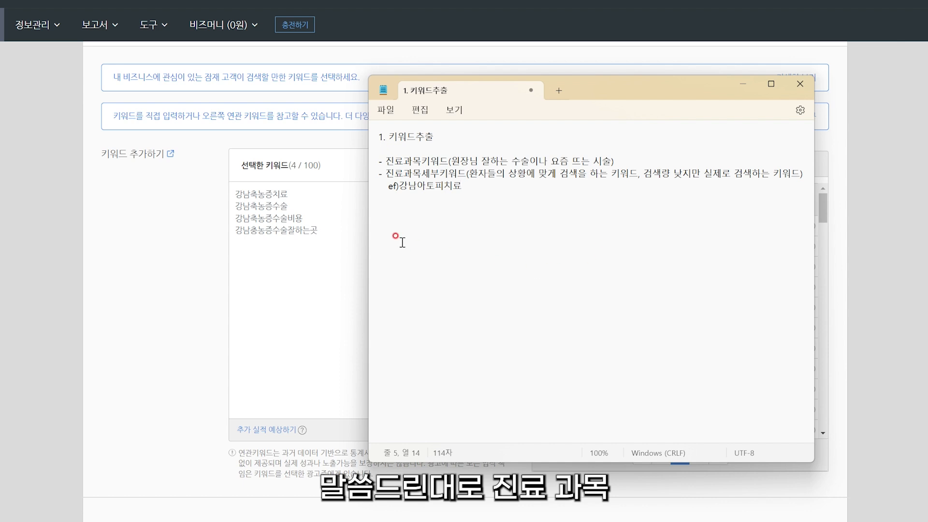
Append "지역명X" to the end of the 진료과목키워드 note line
{"action": "left_click_drag", "start_coordinate": [384, 162], "coordinate": [607, 166]}
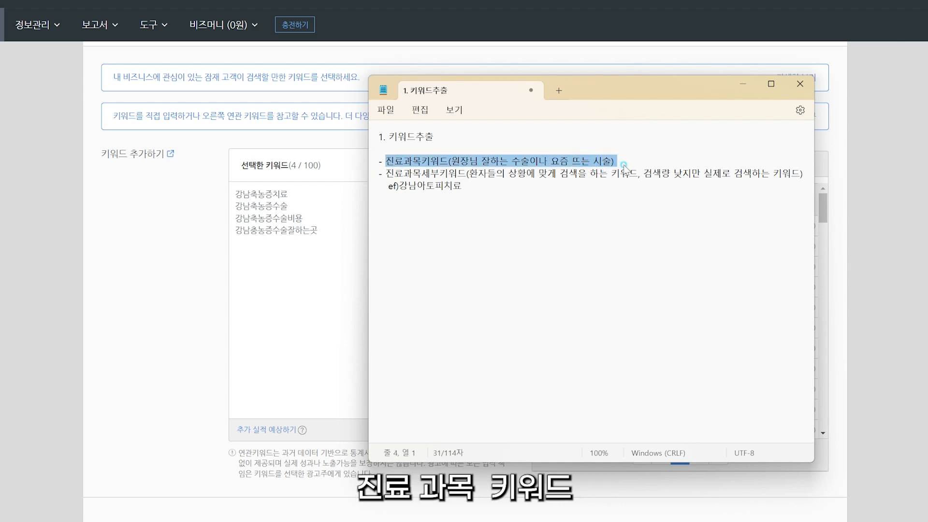
{"action": "left_click", "coordinate": [428, 191]}
{"action": "left_click", "coordinate": [394, 165]}
{"action": "left_click_drag", "start_coordinate": [385, 162], "coordinate": [624, 164]}
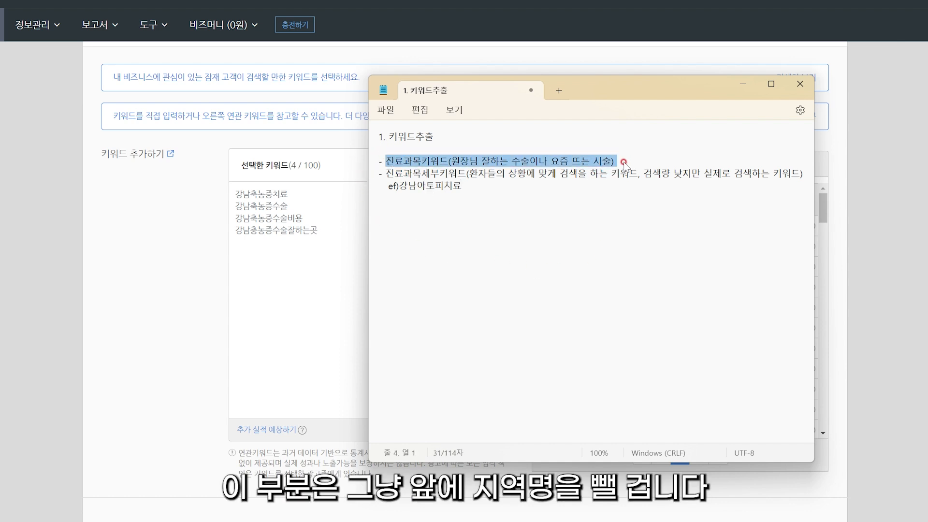
{"action": "left_click", "coordinate": [675, 160]}
{"action": "type", "text": "지역명X"}
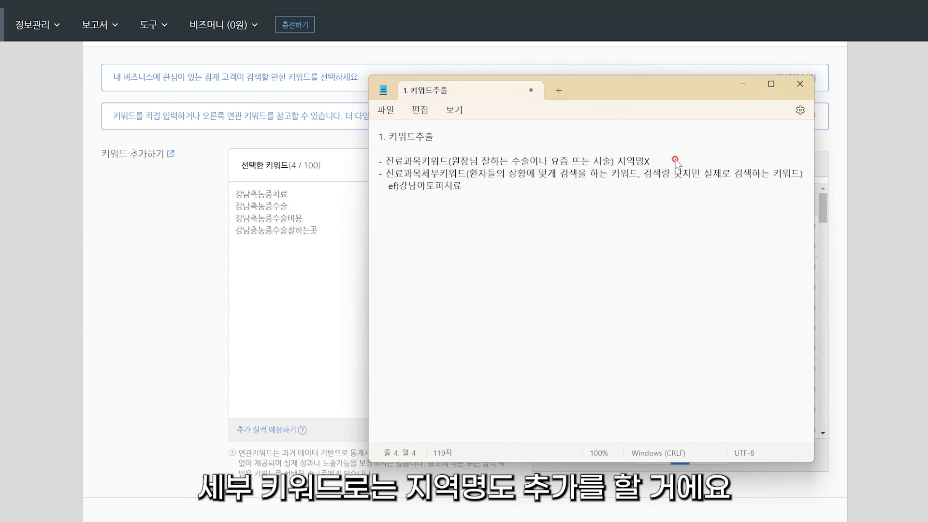
Add the line "지역명O" at the end of the notes, leaving a blank line before it
{"action": "key", "text": "ctrl+End"}
{"action": "key", "text": "Return"}
{"action": "key", "text": "Return"}
{"action": "type", "text": "지역명O"}
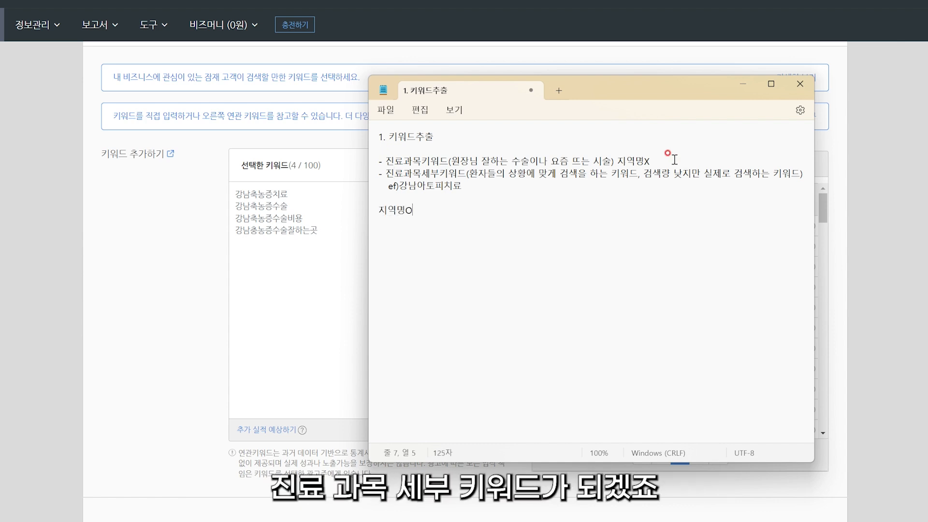
Back on the Naver ad page, title the 단일형 creative "코기능개선 노우즈이비인후과의" and describe it as "강남축농증치료, 철저한 사후관리 시스템, 당일 퇴원가능, 실비적용"
{"action": "left_click", "coordinate": [54, 198]}
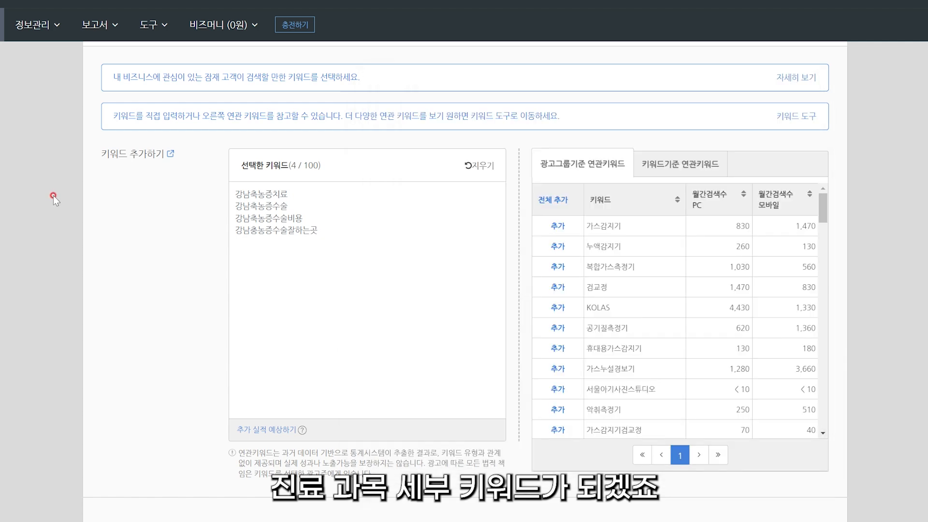
{"action": "scroll", "coordinate": [441, 338], "scroll_direction": "down", "scroll_amount": 5}
{"action": "scroll", "coordinate": [519, 418], "scroll_direction": "down", "scroll_amount": 3}
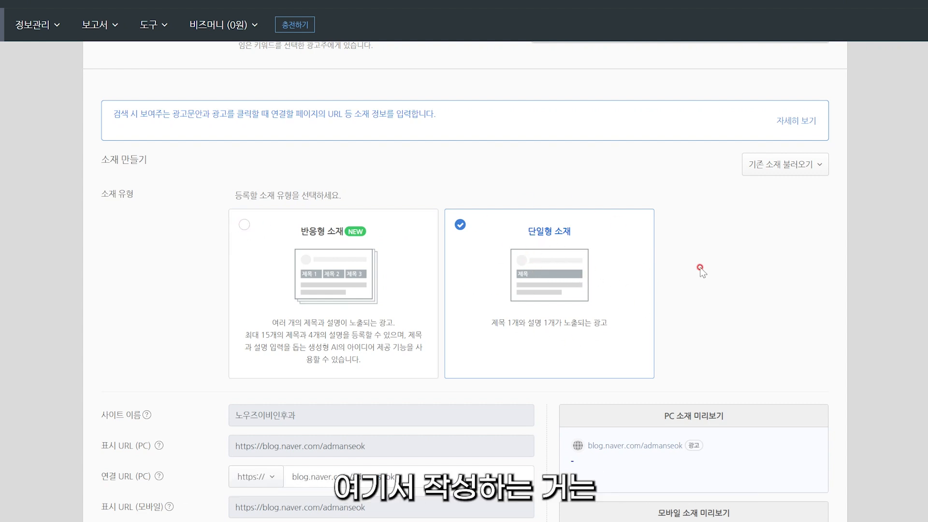
{"action": "scroll", "coordinate": [701, 269], "scroll_direction": "down", "scroll_amount": 2}
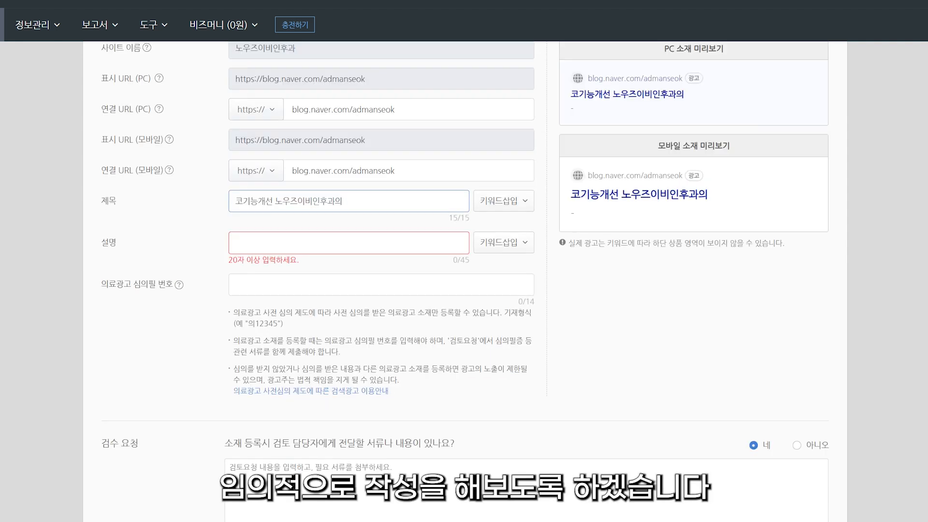
{"action": "left_click", "coordinate": [265, 244]}
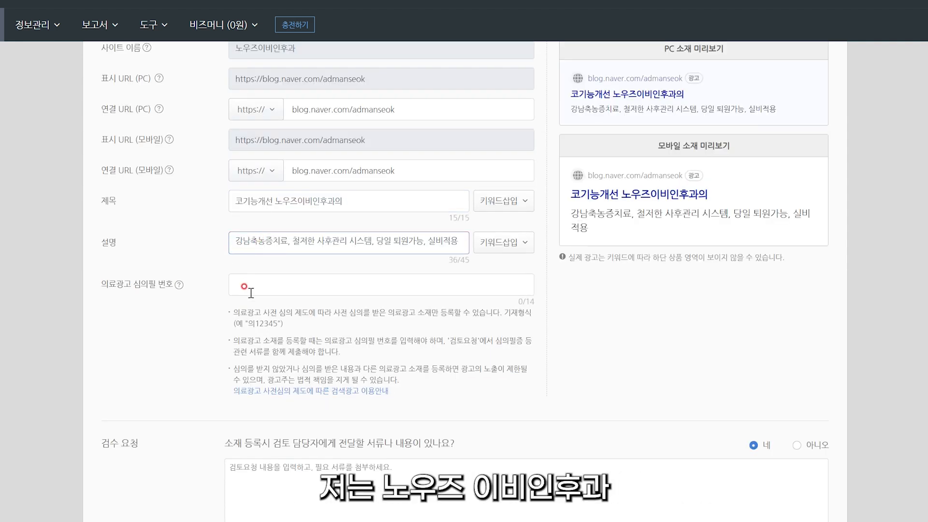
Correct the creative's title to "코기능개선 노우즈이비인후과" and enter 의123456 as the medical ad review number
{"action": "left_click", "coordinate": [348, 201]}
{"action": "key", "text": "BackSpace"}
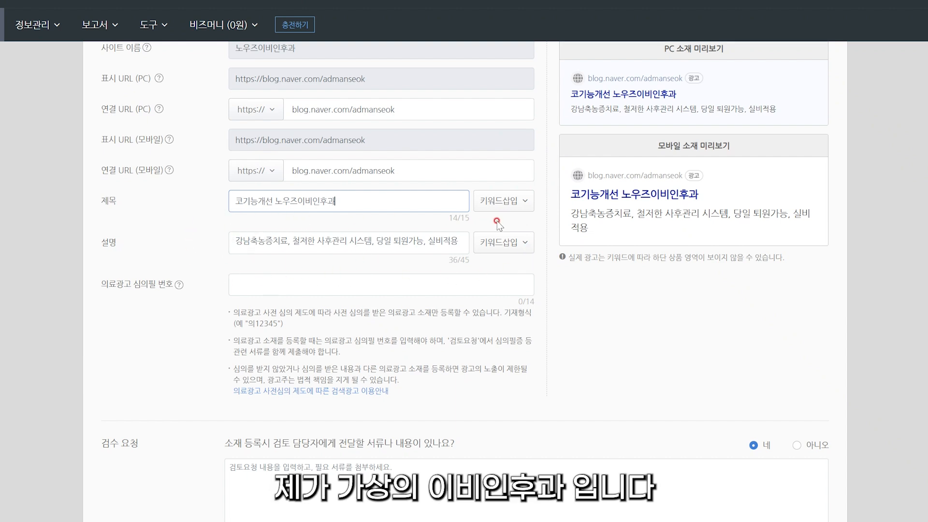
{"action": "left_click_drag", "start_coordinate": [344, 200], "coordinate": [229, 203]}
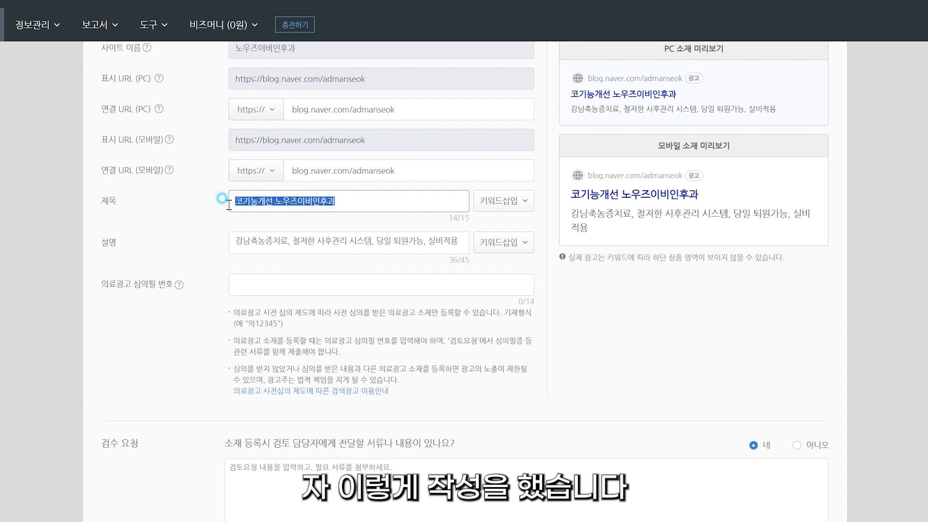
{"action": "left_click", "coordinate": [195, 220]}
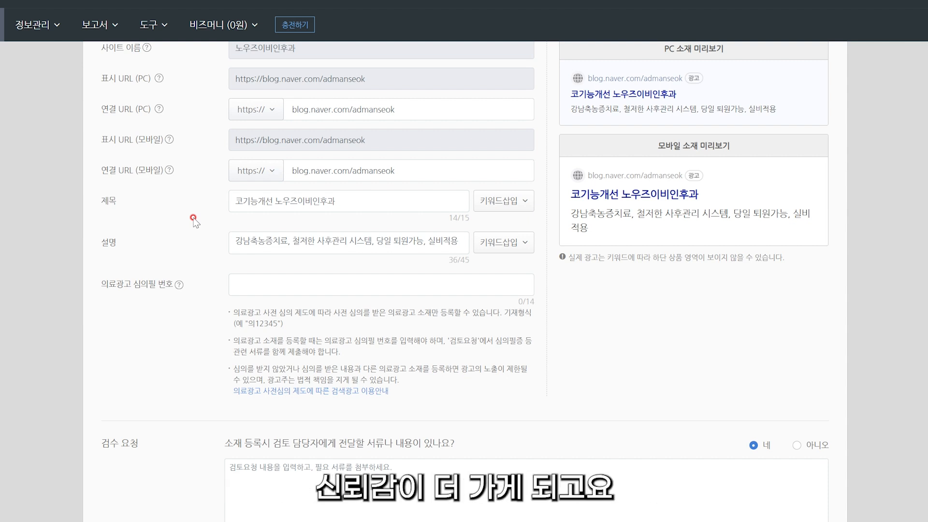
{"action": "left_click", "coordinate": [258, 283]}
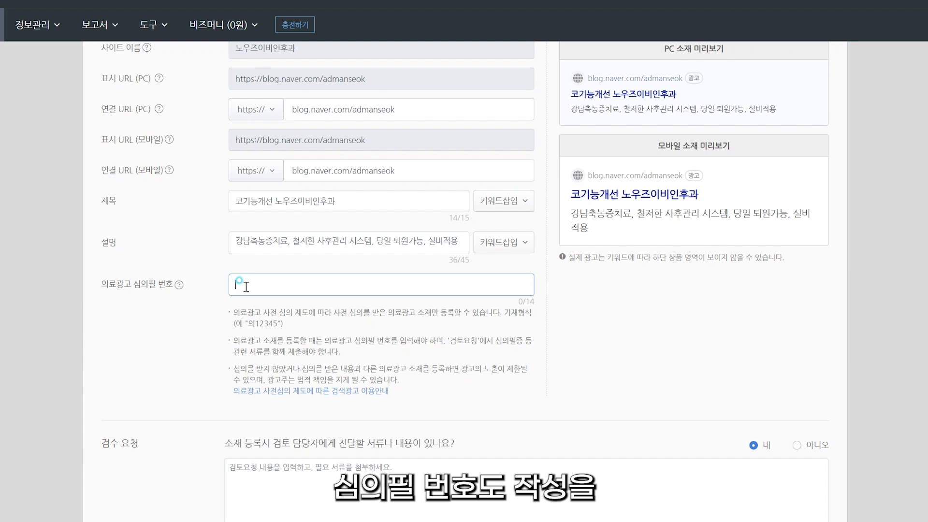
{"action": "type", "text": "의123456"}
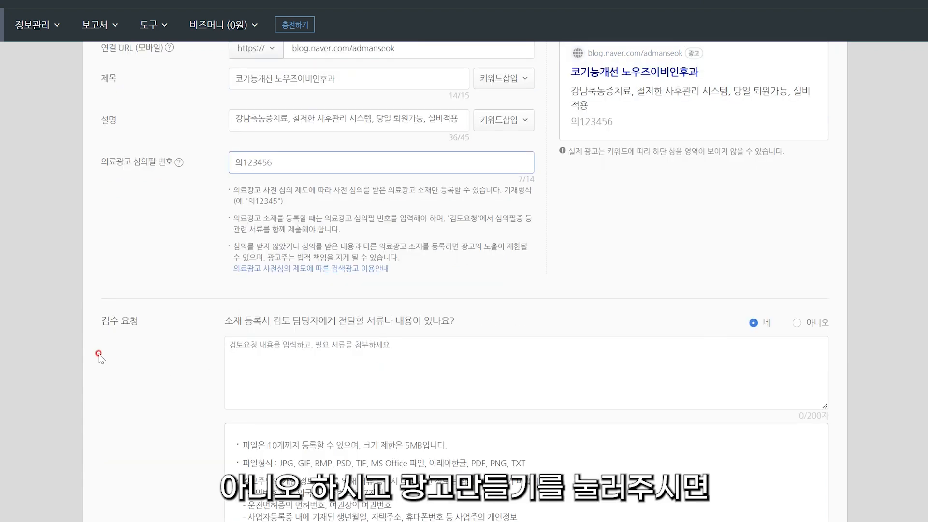
Answer 아니오 to submitting review documents, create the ad and dismiss the display advertising promotion
{"action": "left_click", "coordinate": [797, 256]}
{"action": "scroll", "coordinate": [835, 471], "scroll_direction": "down", "scroll_amount": 1}
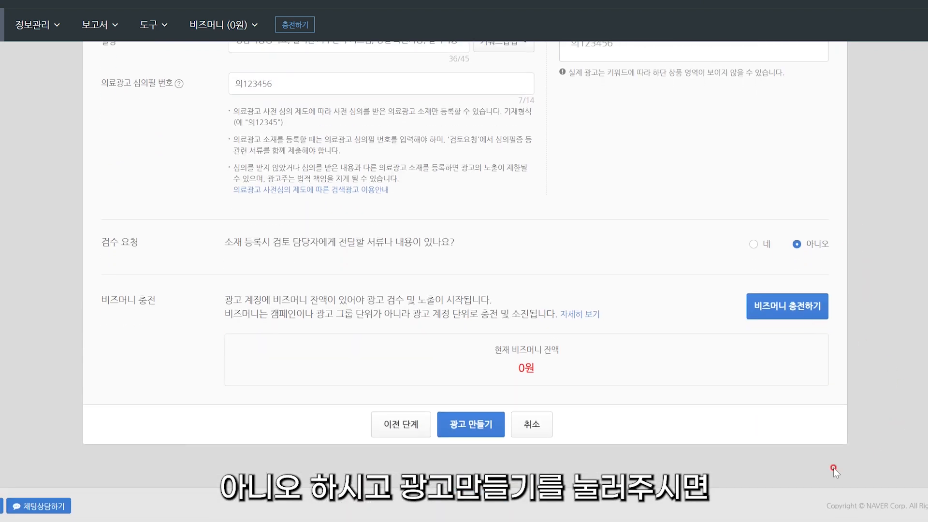
{"action": "left_click", "coordinate": [457, 431]}
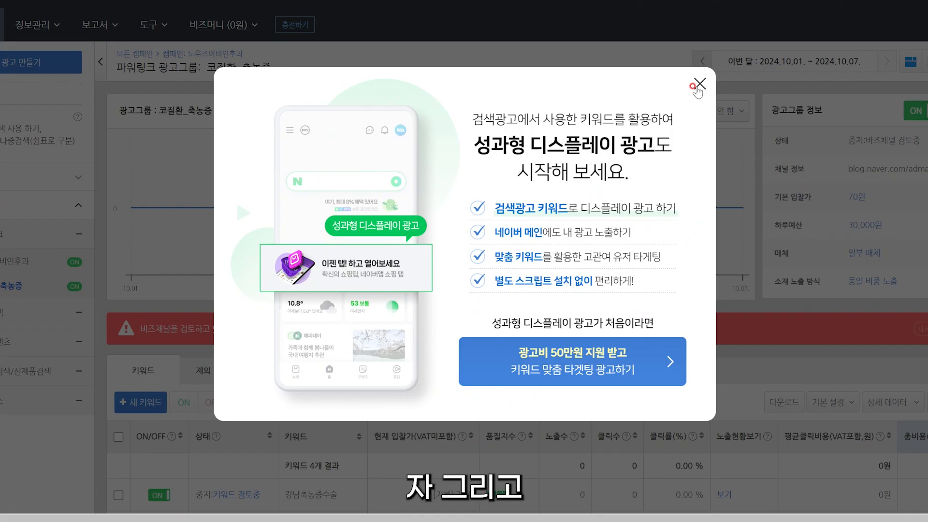
{"action": "left_click", "coordinate": [696, 85]}
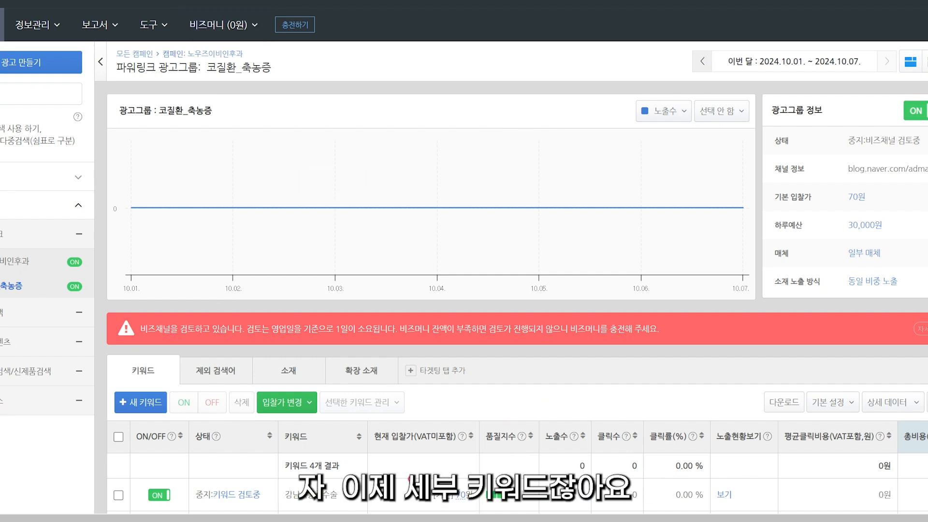
Copy the 코질환_축농증 ad group into the 노우즈이비인후과 campaign
{"action": "scroll", "coordinate": [53, 309], "scroll_direction": "down", "scroll_amount": 3}
{"action": "scroll", "coordinate": [204, 382], "scroll_direction": "up", "scroll_amount": 3}
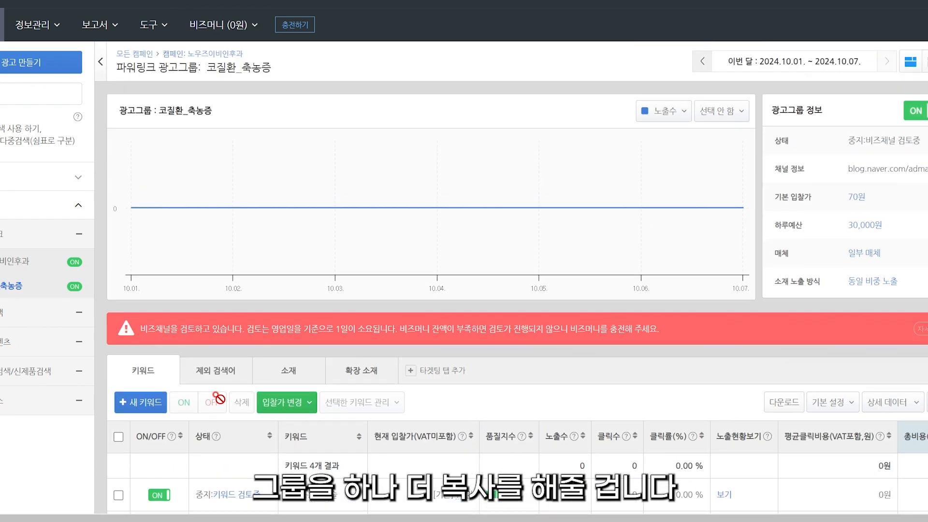
{"action": "left_click", "coordinate": [53, 261]}
{"action": "left_click", "coordinate": [118, 392]}
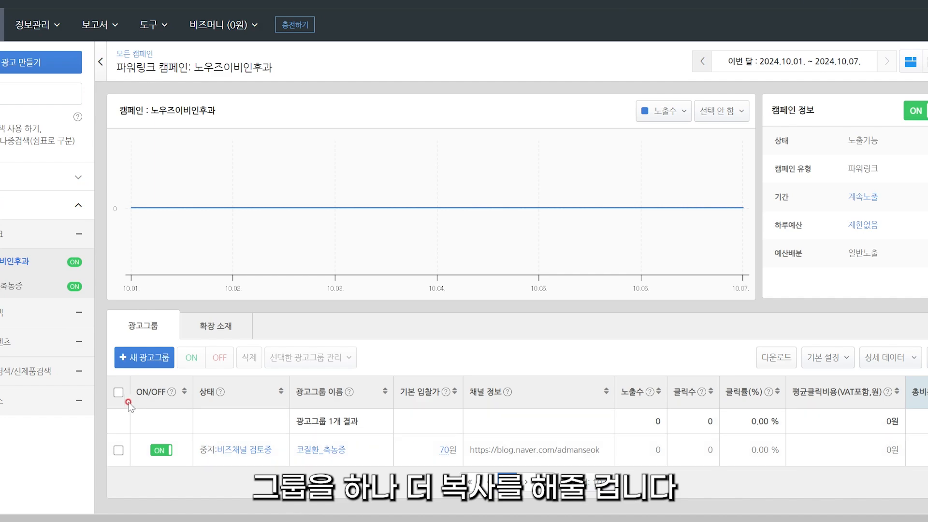
{"action": "scroll", "coordinate": [121, 396], "scroll_direction": "down", "scroll_amount": 3}
{"action": "left_click", "coordinate": [310, 219]}
{"action": "left_click", "coordinate": [302, 456]}
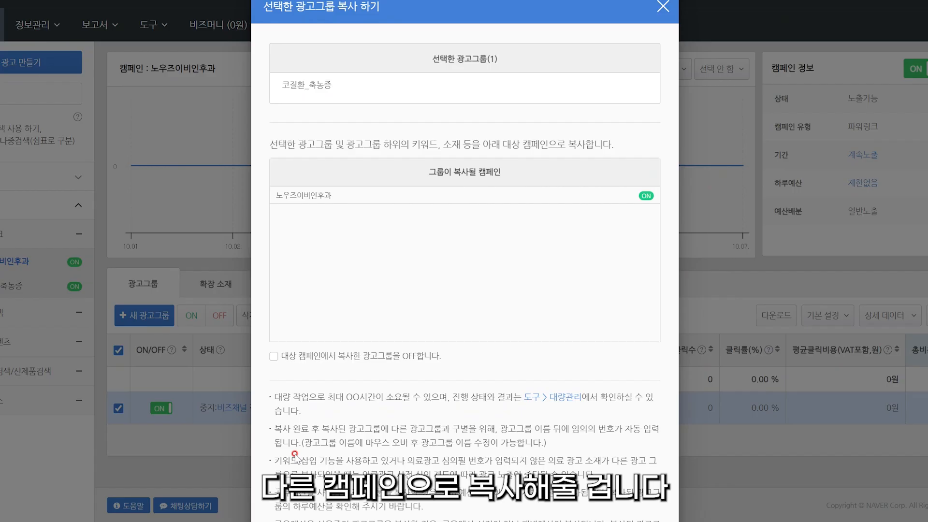
{"action": "scroll", "coordinate": [325, 366], "scroll_direction": "down", "scroll_amount": 2}
{"action": "left_click", "coordinate": [307, 92]}
{"action": "left_click", "coordinate": [422, 481]}
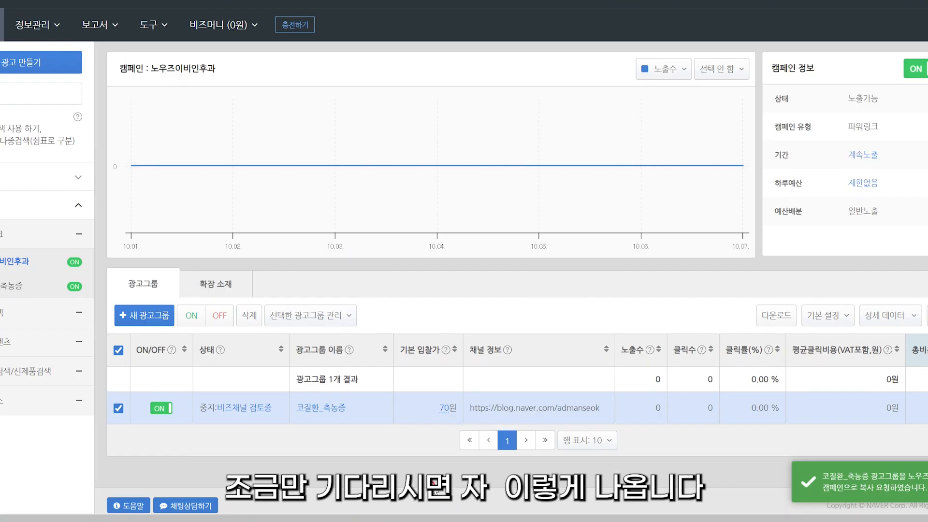
Reload the 노우즈이비인후과 campaign and rename its original 코질환_축농증 ad group as 코질환_축농증PC
{"action": "left_click", "coordinate": [15, 261]}
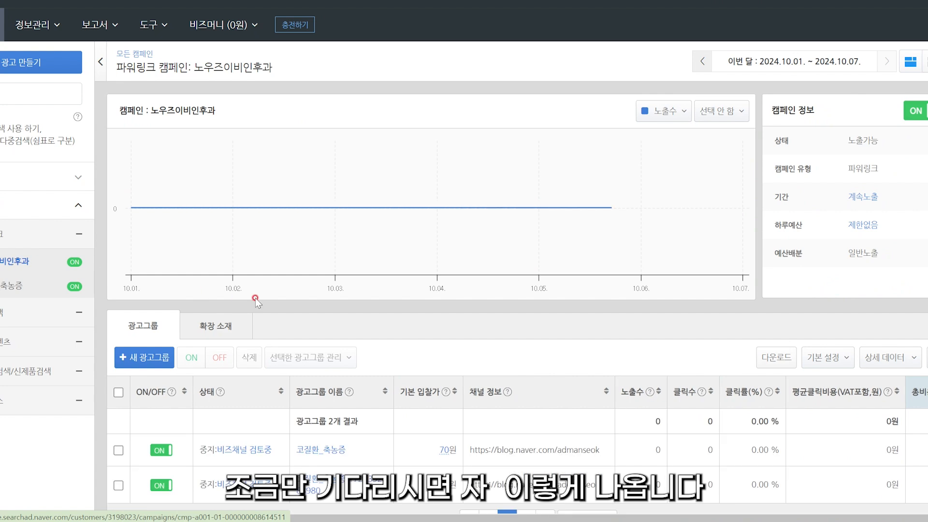
{"action": "scroll", "coordinate": [358, 373], "scroll_direction": "down", "scroll_amount": 2}
{"action": "mouse_move", "coordinate": [375, 364]}
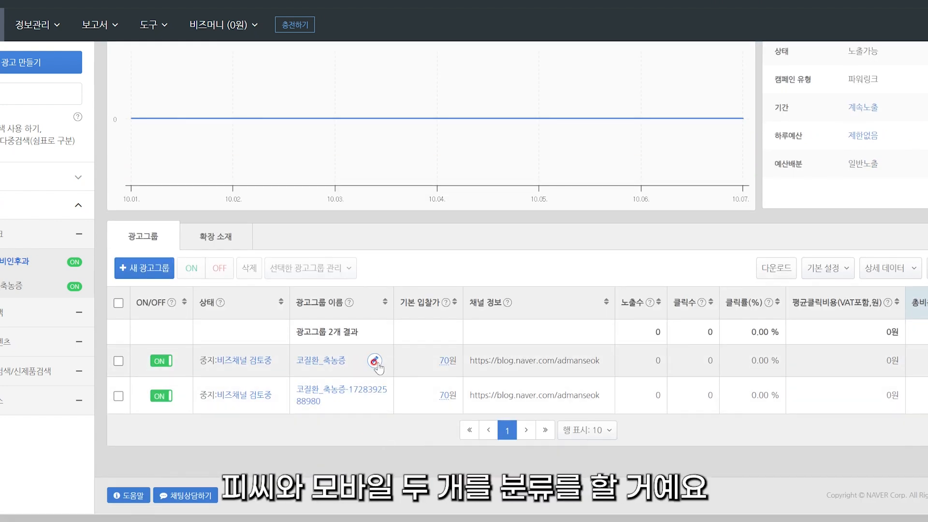
{"action": "left_click", "coordinate": [375, 361]}
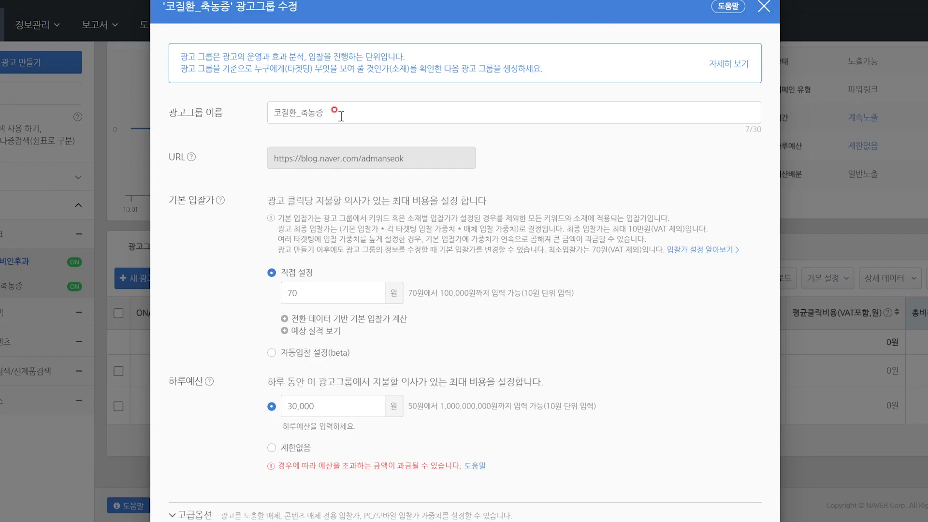
{"action": "left_click", "coordinate": [339, 112]}
{"action": "type", "text": "ㅔ"}
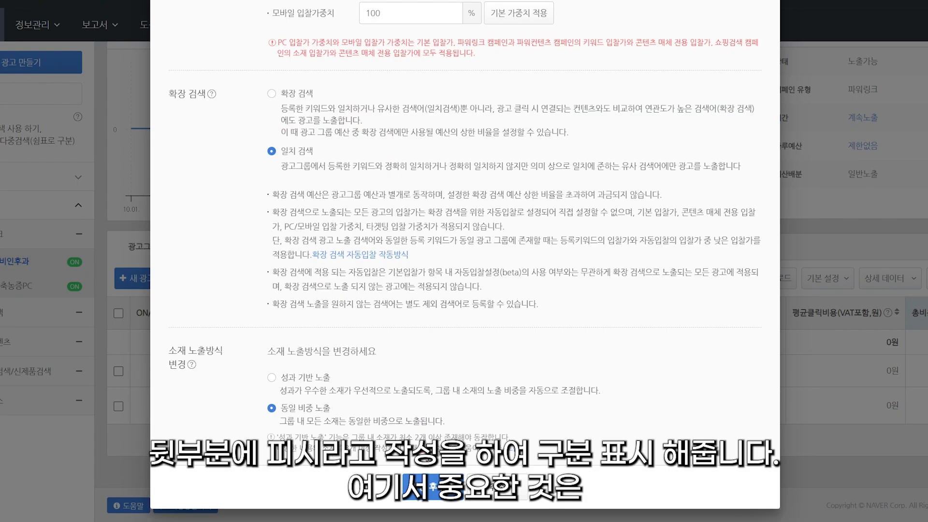
Rename the copied ad group as 코질환_축농증MO and limit its exposure media to 모바일
{"action": "scroll", "coordinate": [487, 431], "scroll_direction": "up", "scroll_amount": 5}
{"action": "scroll", "coordinate": [519, 143], "scroll_direction": "up", "scroll_amount": 15}
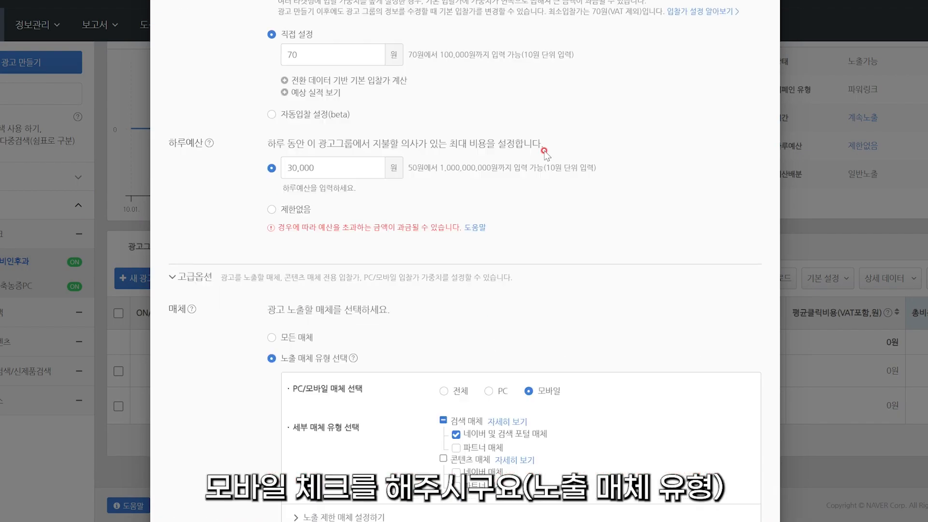
{"action": "scroll", "coordinate": [545, 149], "scroll_direction": "down", "scroll_amount": 20}
{"action": "left_click", "coordinate": [434, 488]}
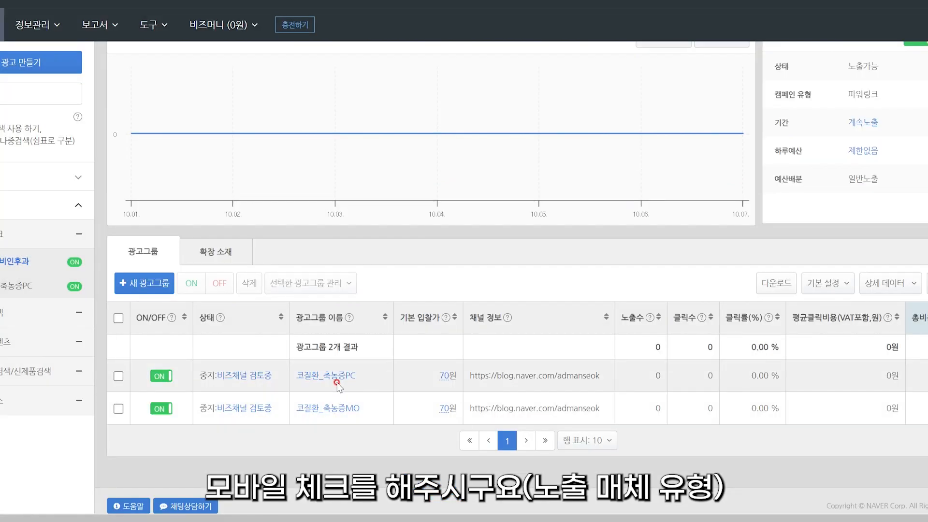
Limit the exposure media of the 코질환_축농증PC ad group to PC and return to the campaign's ad group list
{"action": "left_click", "coordinate": [340, 375]}
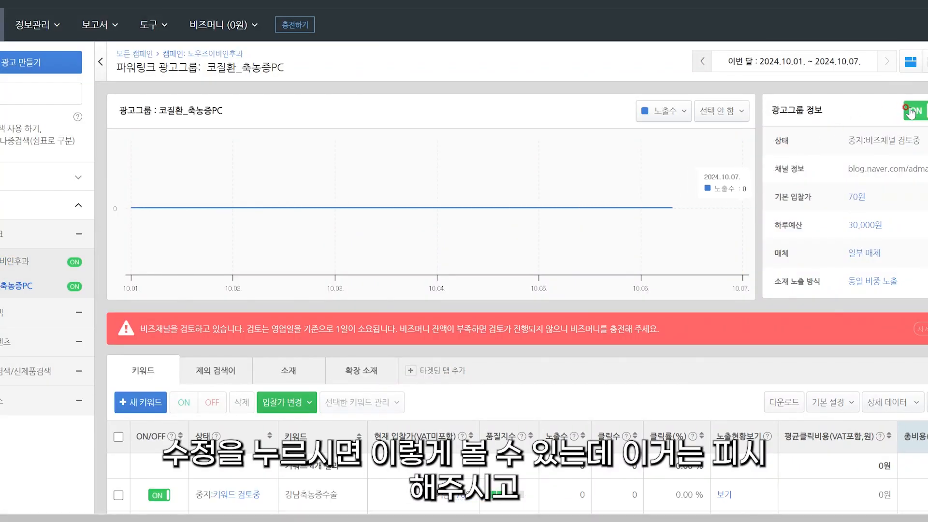
{"action": "left_click", "coordinate": [864, 120]}
{"action": "scroll", "coordinate": [405, 171], "scroll_direction": "down", "scroll_amount": 10}
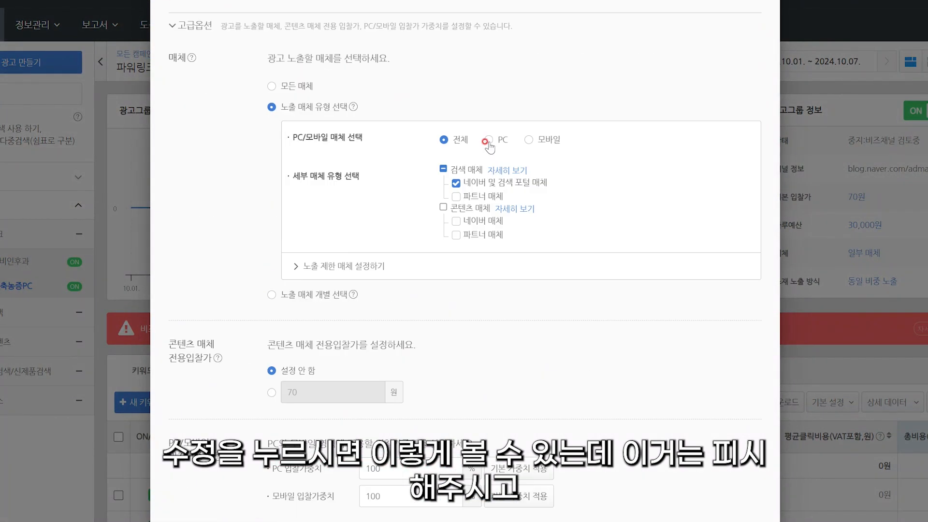
{"action": "scroll", "coordinate": [514, 356], "scroll_direction": "down", "scroll_amount": 10}
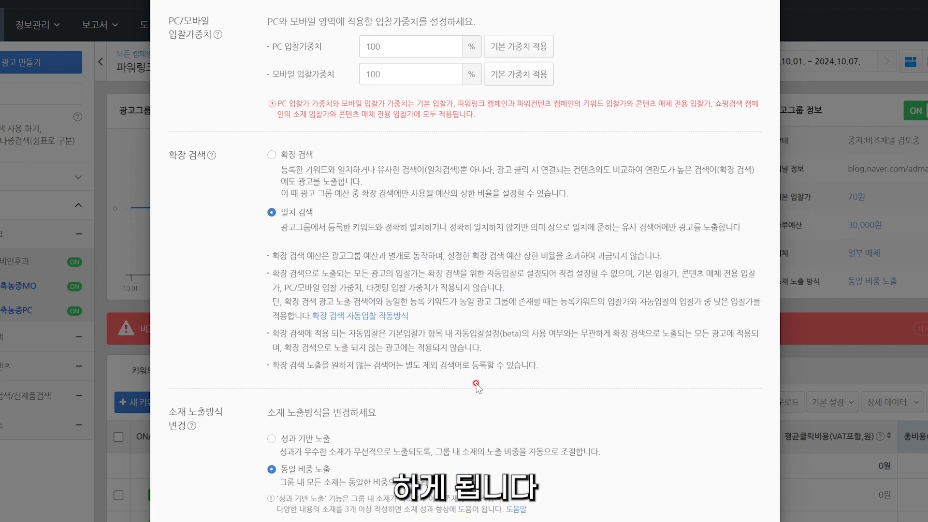
{"action": "left_click", "coordinate": [436, 497]}
{"action": "left_click", "coordinate": [29, 263]}
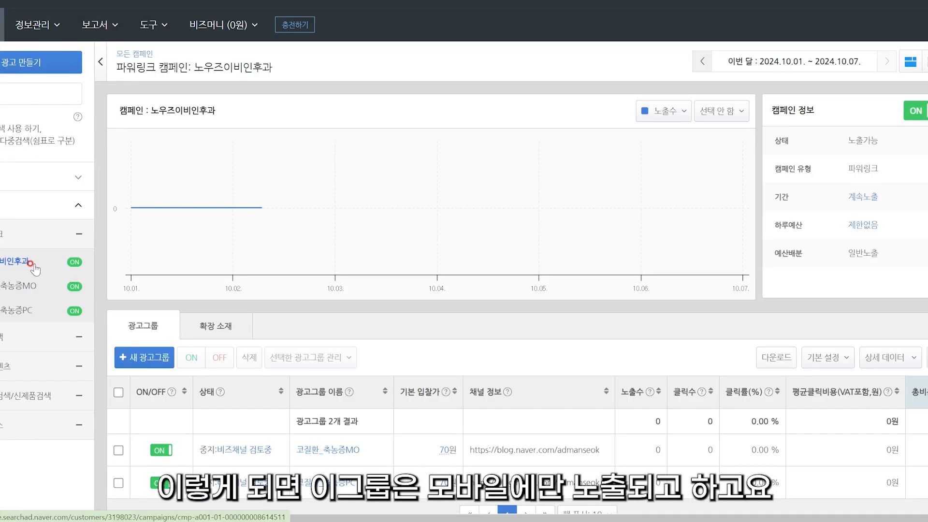
{"action": "scroll", "coordinate": [362, 380], "scroll_direction": "down", "scroll_amount": 3}
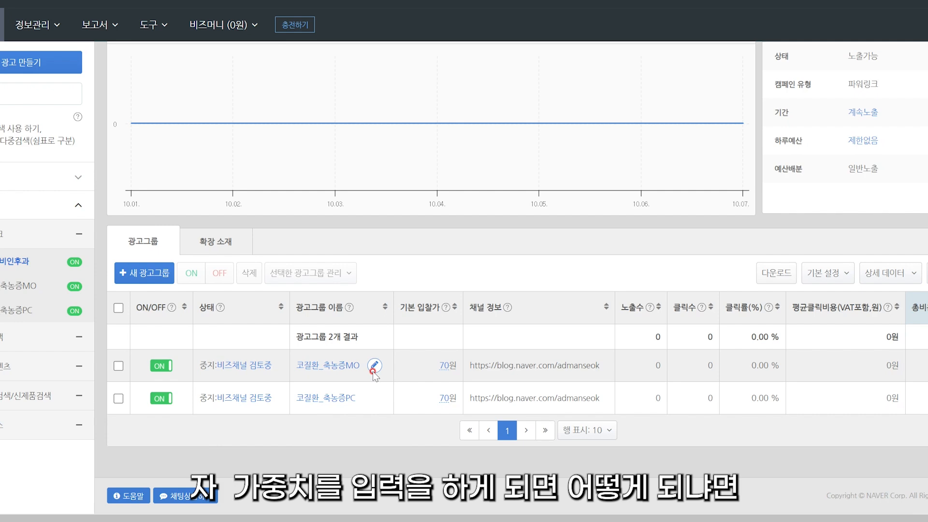
Open the 코질환_축농증MO ad group and start an individual bid change (입찰가 개별 변경) for all its keywords
{"action": "left_click", "coordinate": [326, 367]}
{"action": "scroll", "coordinate": [386, 430], "scroll_direction": "down", "scroll_amount": 5}
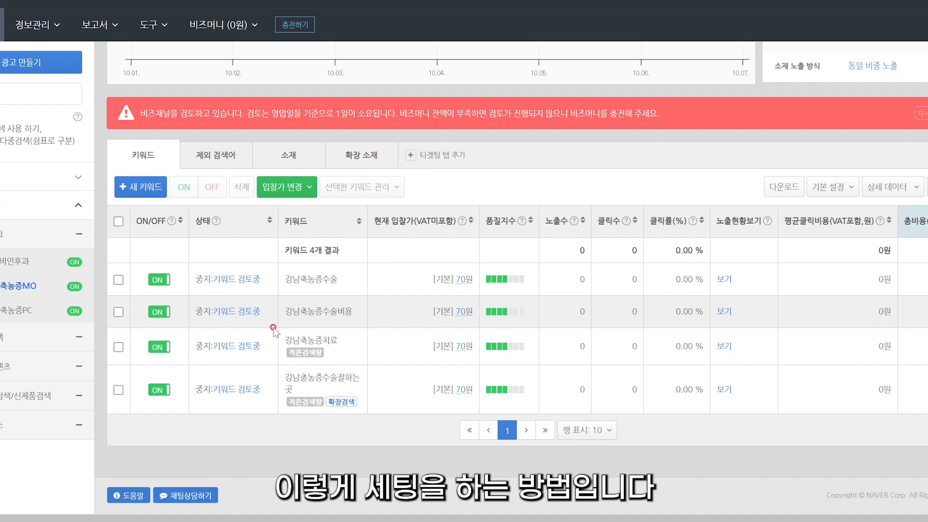
{"action": "left_click", "coordinate": [118, 221]}
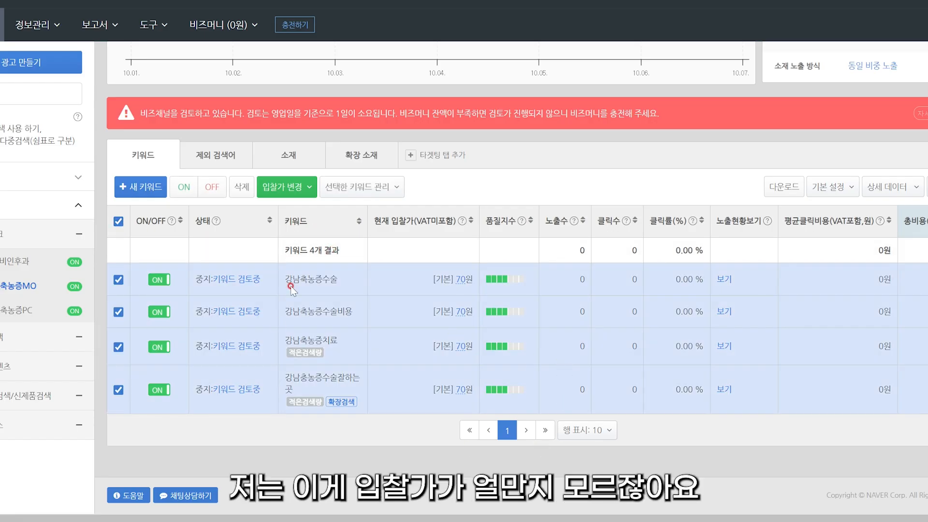
{"action": "left_click", "coordinate": [286, 188]}
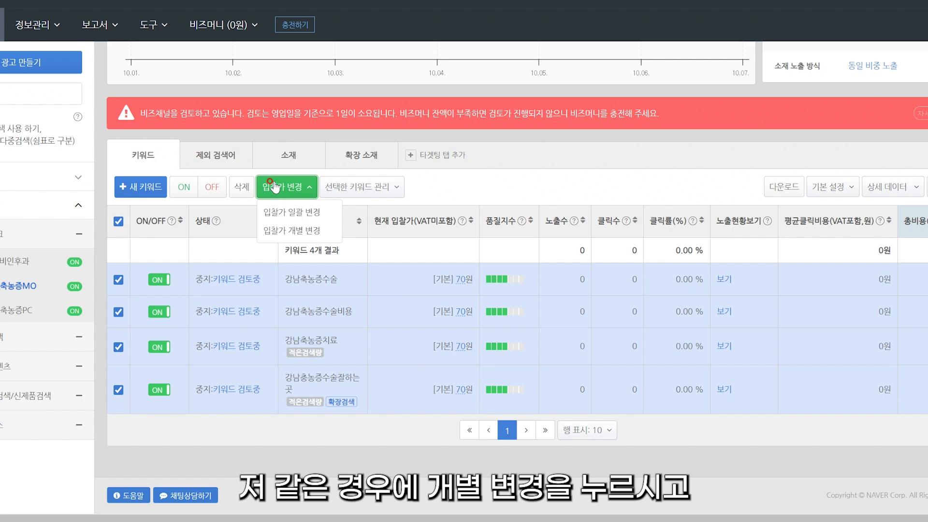
{"action": "left_click", "coordinate": [296, 232]}
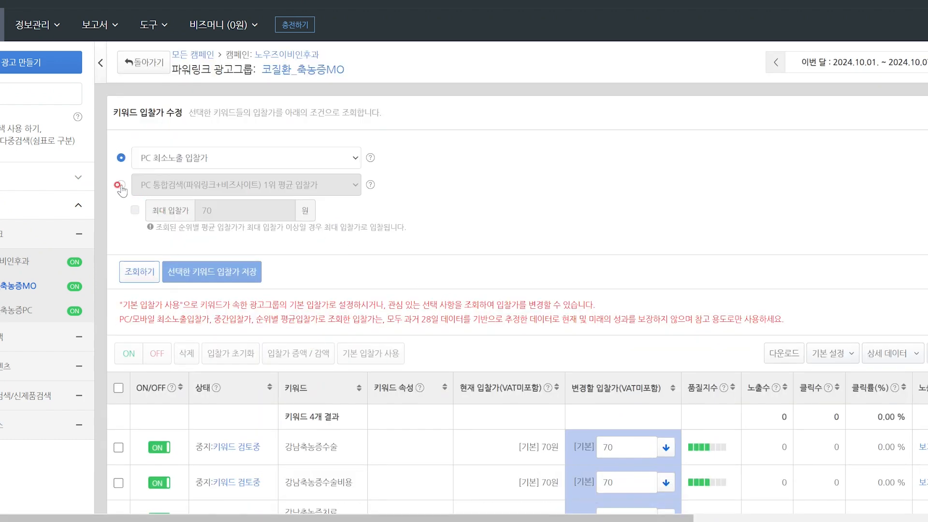
Look up the selected keywords' bids by 모바일 검색 2위 평균 입찰가 and save them
{"action": "left_click", "coordinate": [122, 185]}
{"action": "left_click", "coordinate": [200, 185]}
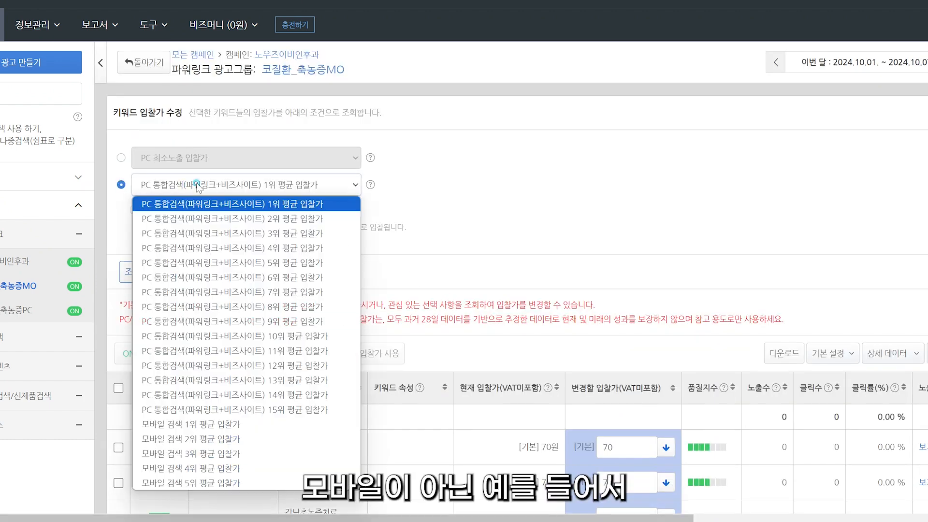
{"action": "left_click", "coordinate": [285, 441]}
{"action": "left_click", "coordinate": [141, 272]}
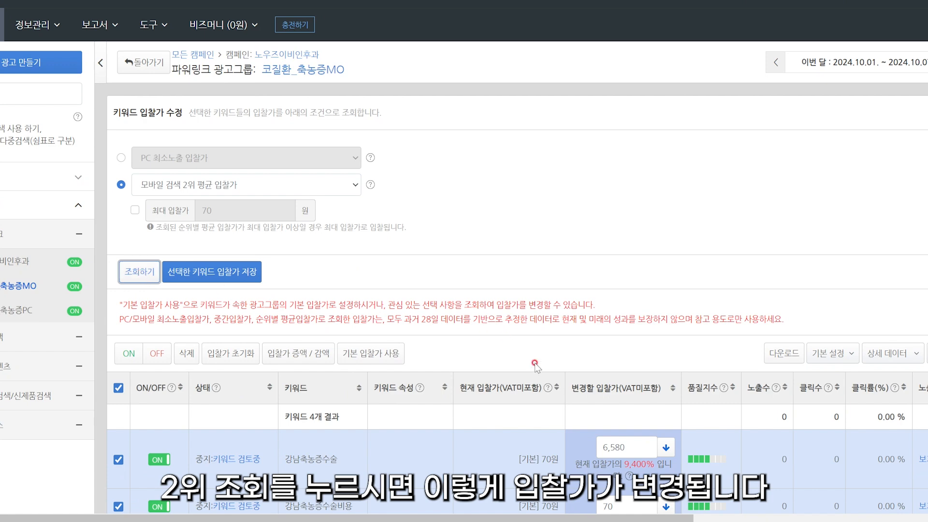
{"action": "scroll", "coordinate": [582, 435], "scroll_direction": "down", "scroll_amount": 5}
{"action": "scroll", "coordinate": [587, 426], "scroll_direction": "up", "scroll_amount": 5}
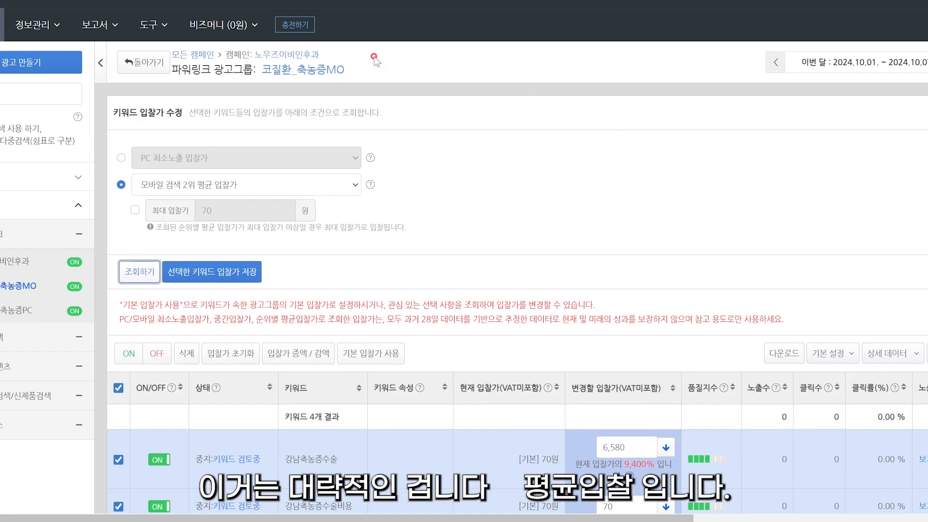
{"action": "left_click", "coordinate": [371, 184]}
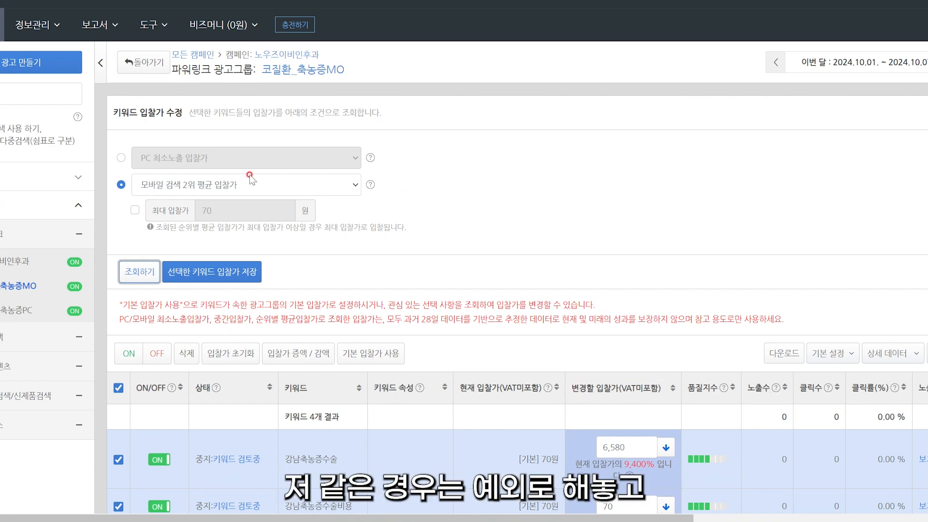
{"action": "left_click", "coordinate": [209, 270]}
{"action": "left_click", "coordinate": [474, 315]}
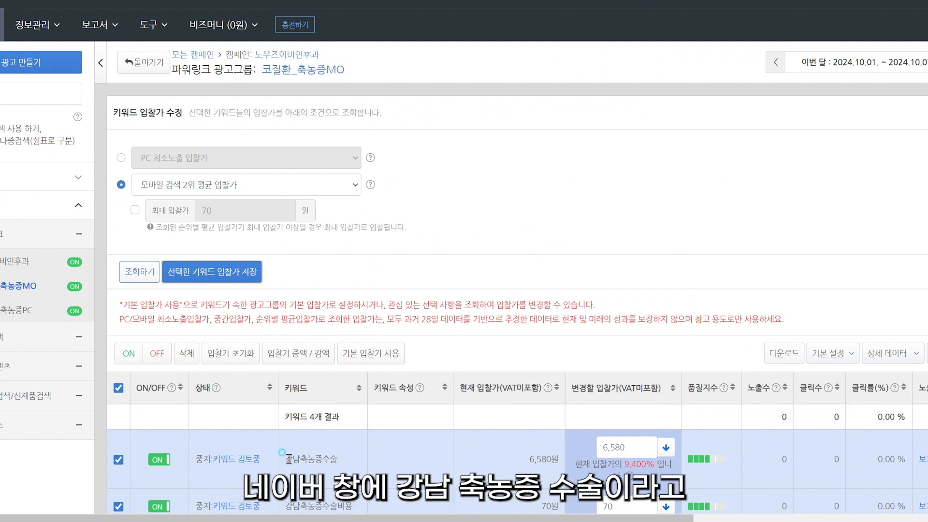
Enter 6500 won as the new bid for the 강남축농증수술 keyword
{"action": "left_click_drag", "start_coordinate": [284, 460], "coordinate": [358, 459]}
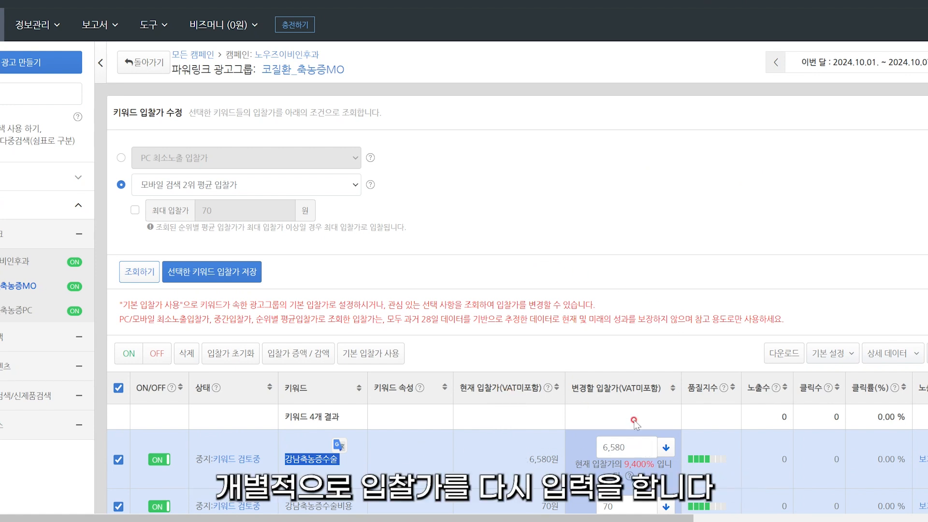
{"action": "left_click_drag", "start_coordinate": [633, 447], "coordinate": [582, 451]}
{"action": "type", "text": "6500"}
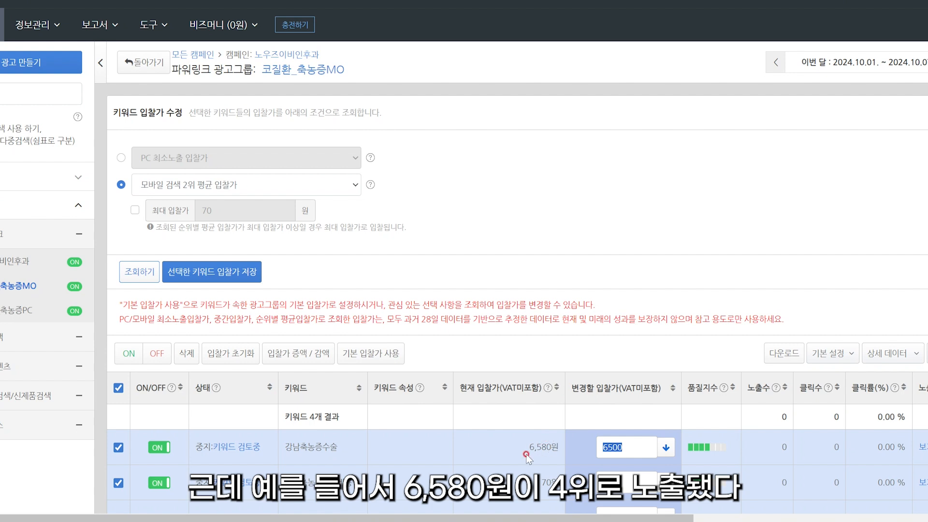
Set the bid of the 강남축농증수술 keyword to 7,200 won and save the selected keyword bids
{"action": "left_click", "coordinate": [640, 448]}
{"action": "left_click_drag", "start_coordinate": [643, 448], "coordinate": [594, 448]}
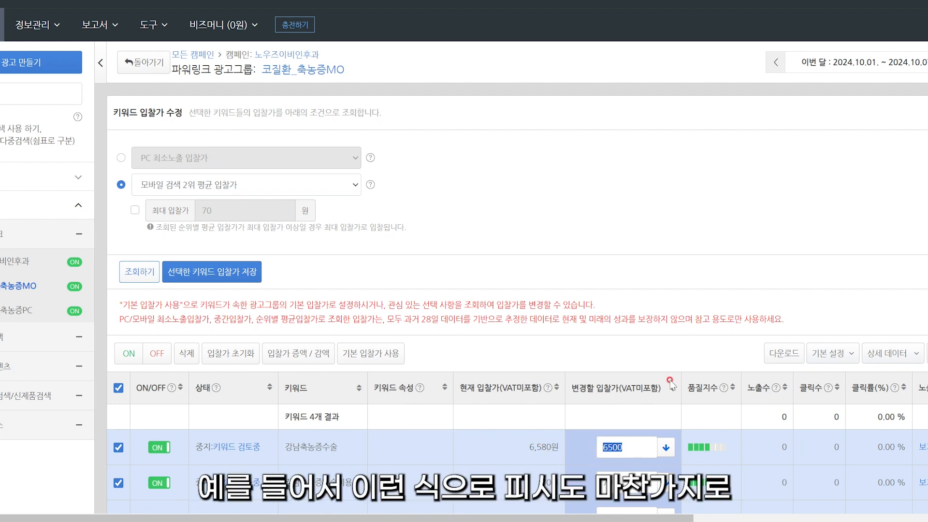
{"action": "type", "text": "7,"}
{"action": "type", "text": "2"}
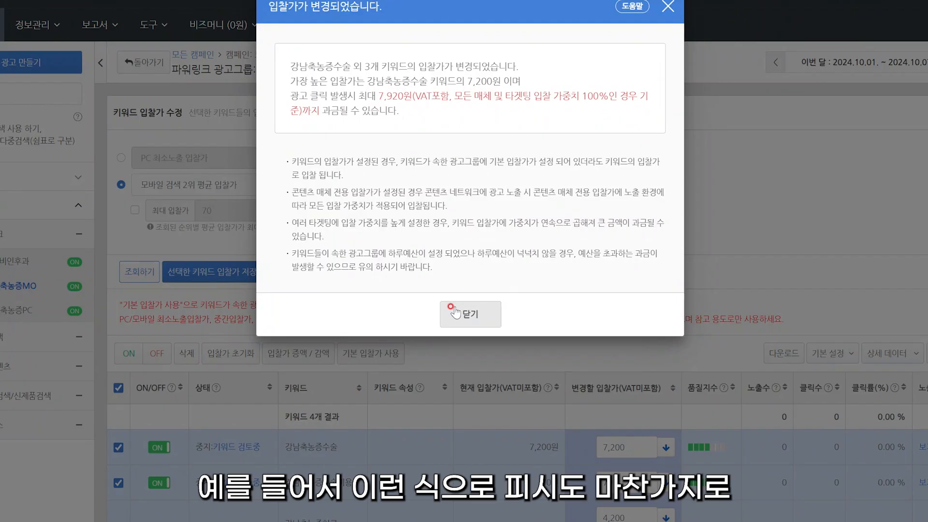
{"action": "left_click", "coordinate": [453, 311]}
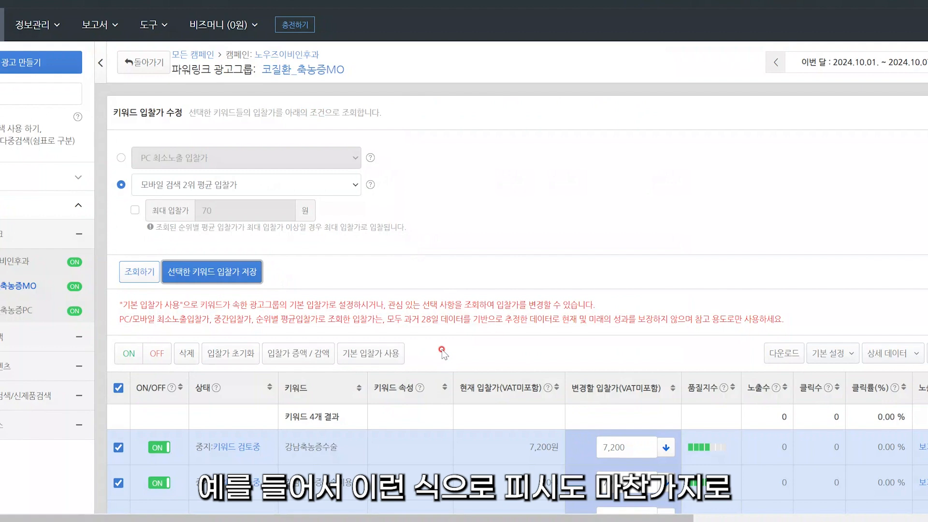
Open the 코질환_축농증PC ad group and start an individual bid change (입찰가 개별 변경) for all its keywords
{"action": "left_click", "coordinate": [11, 312]}
{"action": "scroll", "coordinate": [168, 261], "scroll_direction": "down", "scroll_amount": 4}
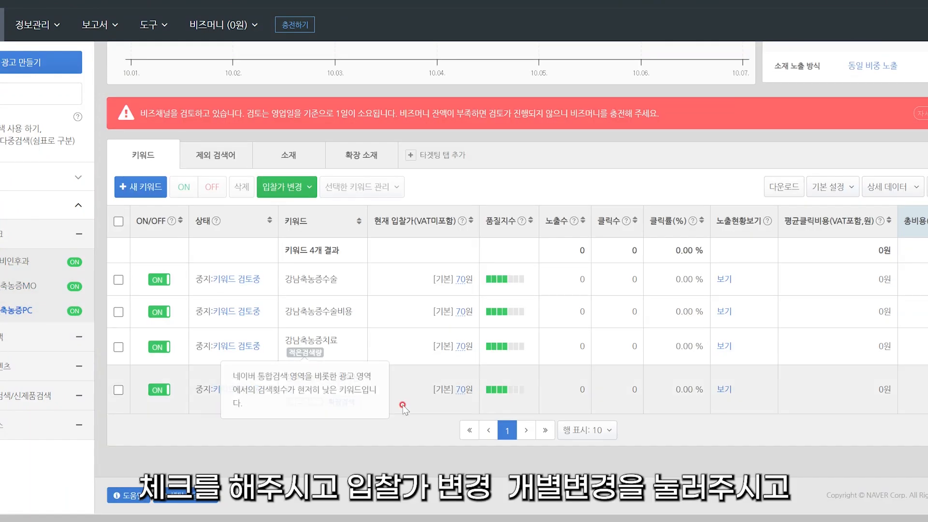
{"action": "left_click", "coordinate": [119, 221]}
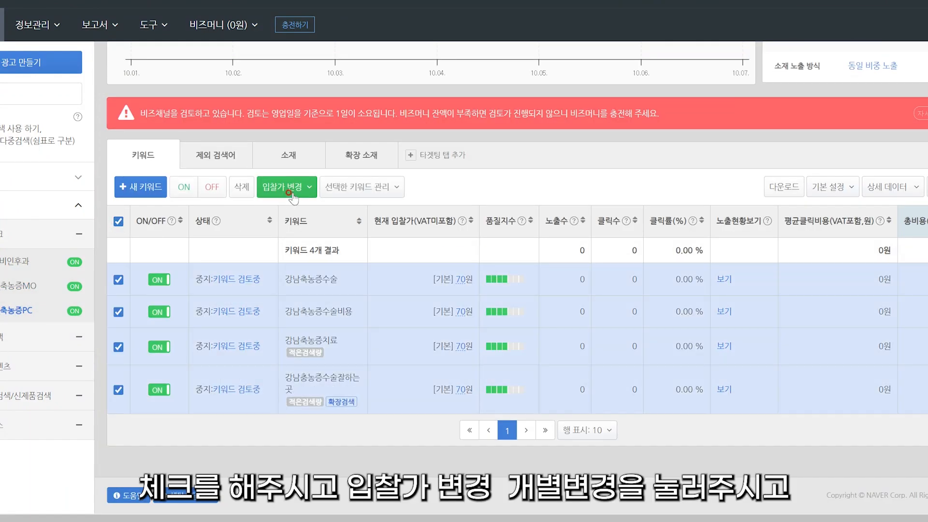
{"action": "left_click", "coordinate": [298, 193]}
{"action": "left_click", "coordinate": [295, 229]}
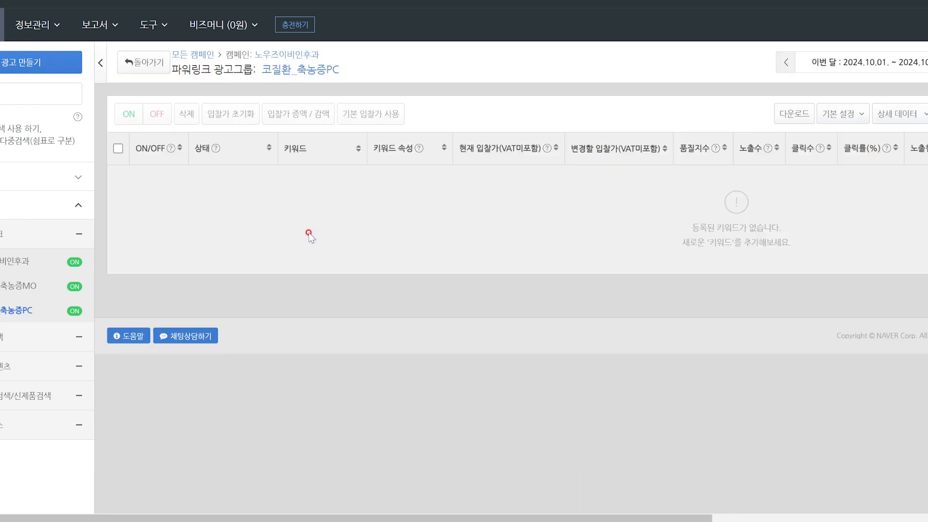
Look up the PC keywords' bids by PC 통합검색(파워링크+비즈사이트) 2위 평균 입찰가 and save them
{"action": "left_click", "coordinate": [120, 185]}
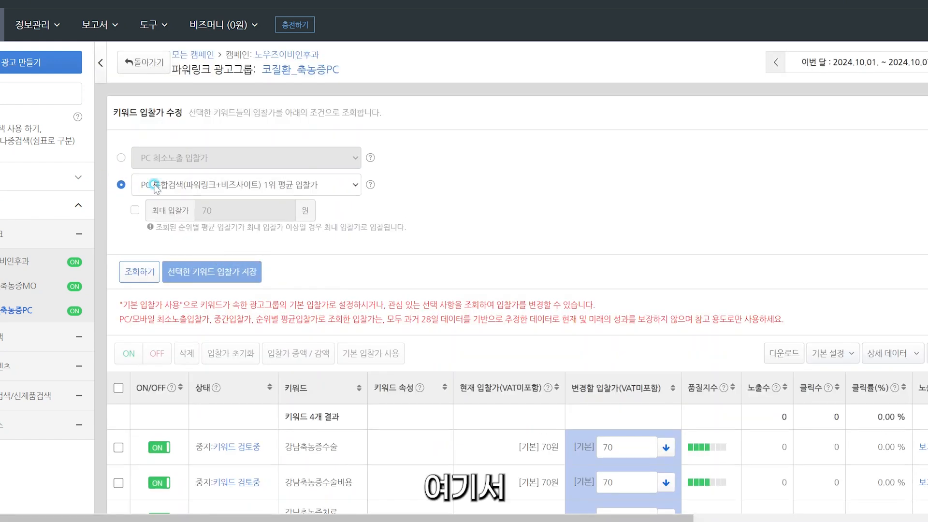
{"action": "left_click", "coordinate": [193, 185]}
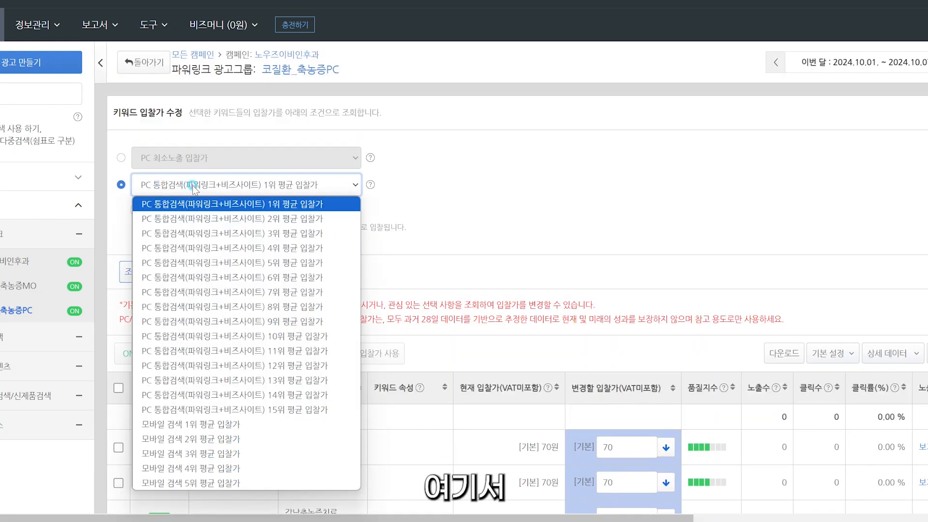
{"action": "left_click", "coordinate": [240, 217]}
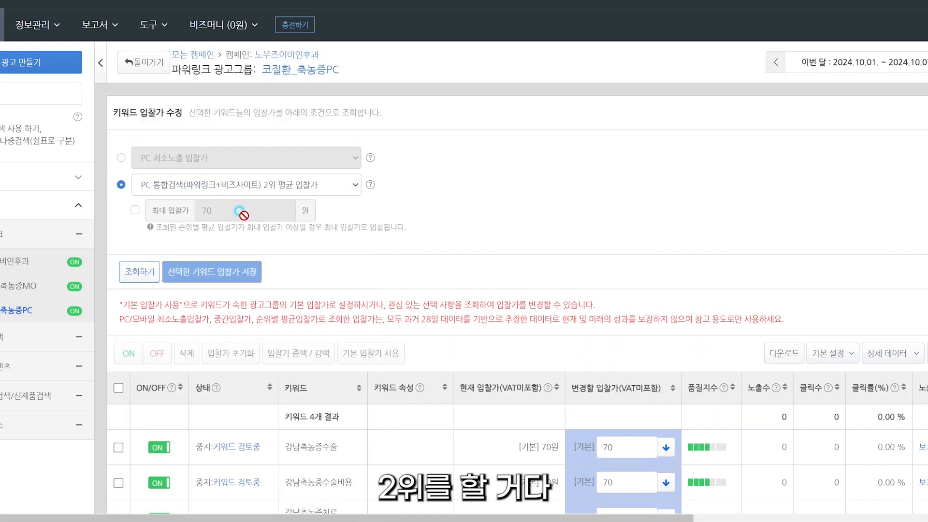
{"action": "left_click", "coordinate": [128, 275]}
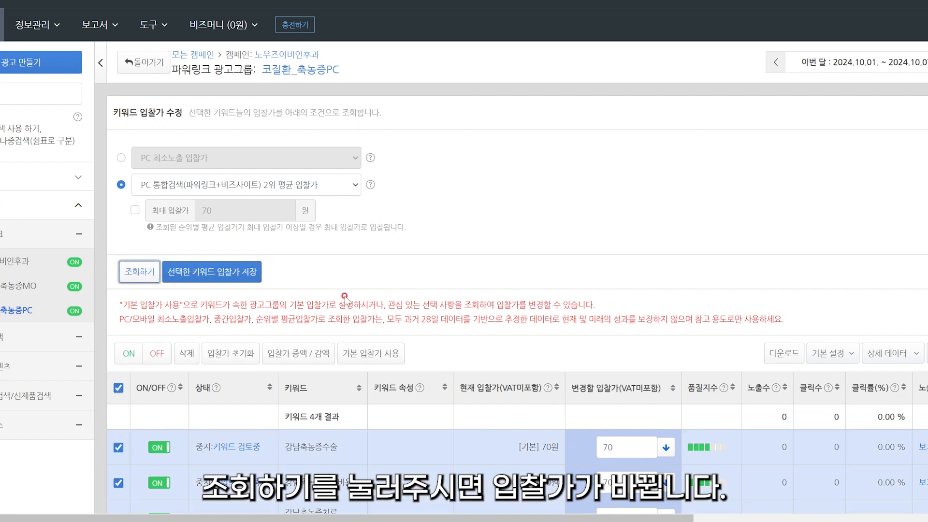
{"action": "left_click", "coordinate": [229, 274]}
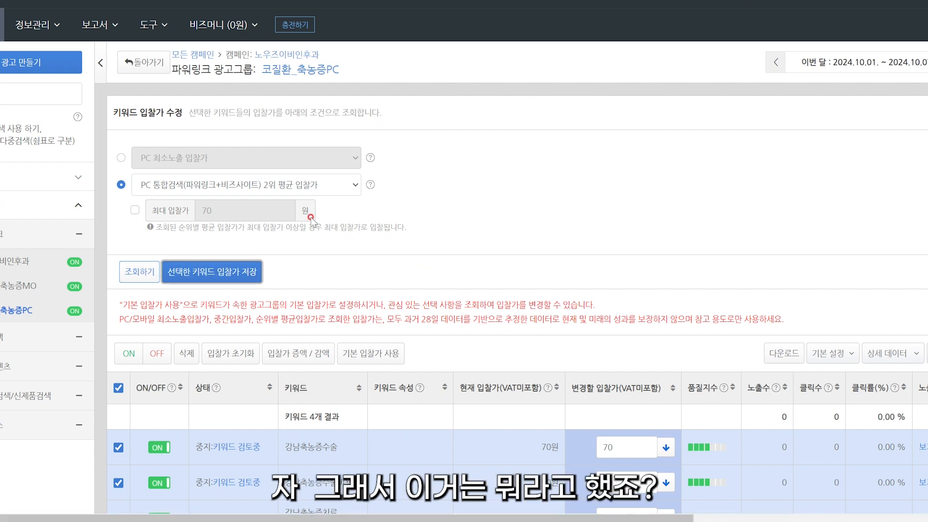
Check the keyword type in the 키워드추출 note and rename the ad groups as 세부키워드_코질환_축농증MO and 세부키워드_코질환_축농증PC
{"action": "key", "text": "alt+Tab"}
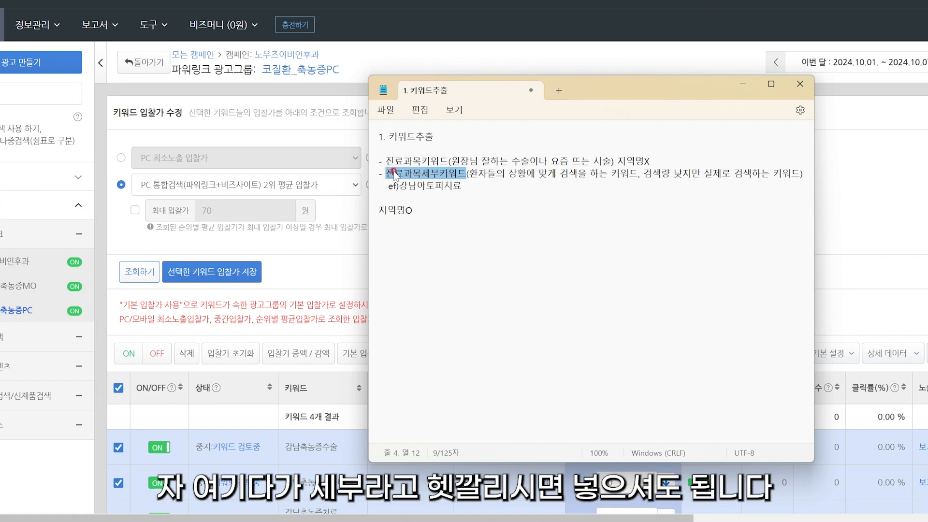
{"action": "left_click", "coordinate": [14, 287]}
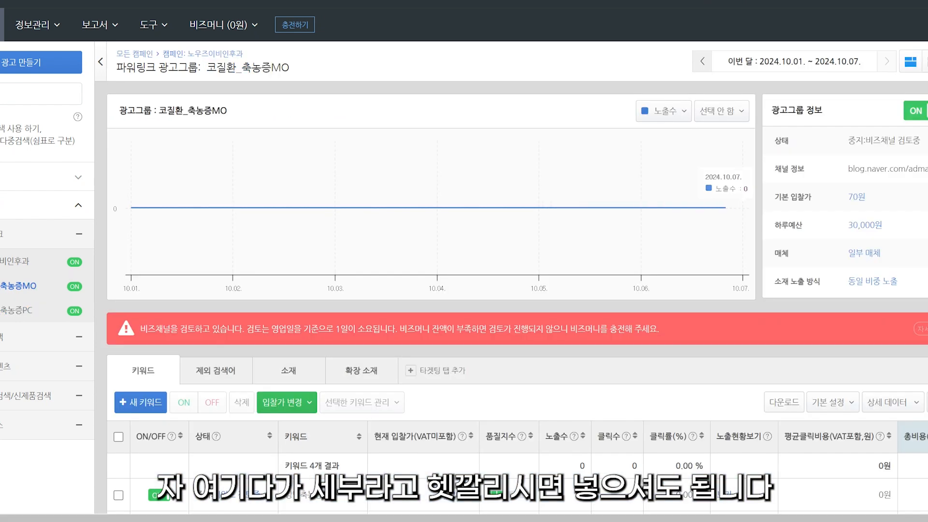
{"action": "left_click", "coordinate": [140, 402]}
{"action": "left_click", "coordinate": [274, 112]}
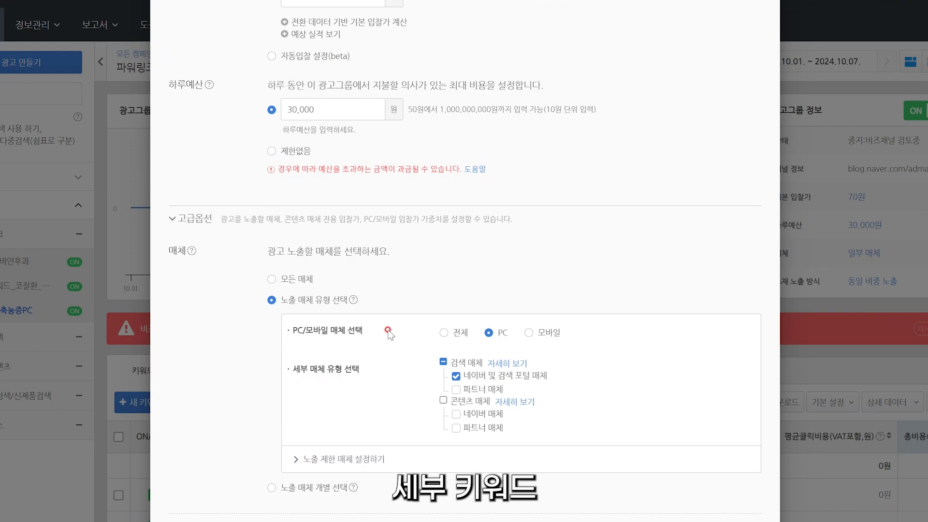
{"action": "scroll", "coordinate": [414, 334], "scroll_direction": "down", "scroll_amount": 15}
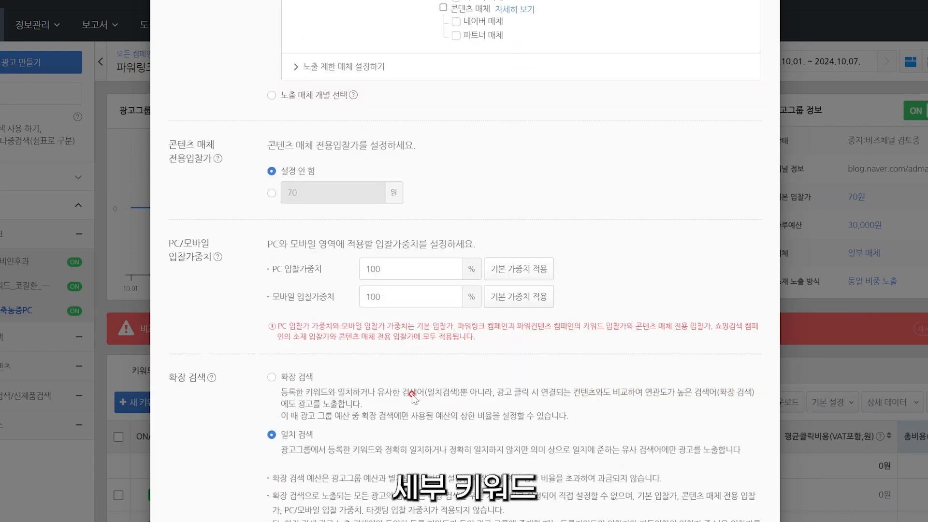
{"action": "left_click", "coordinate": [428, 490]}
{"action": "scroll", "coordinate": [455, 498], "scroll_direction": "down", "scroll_amount": 5}
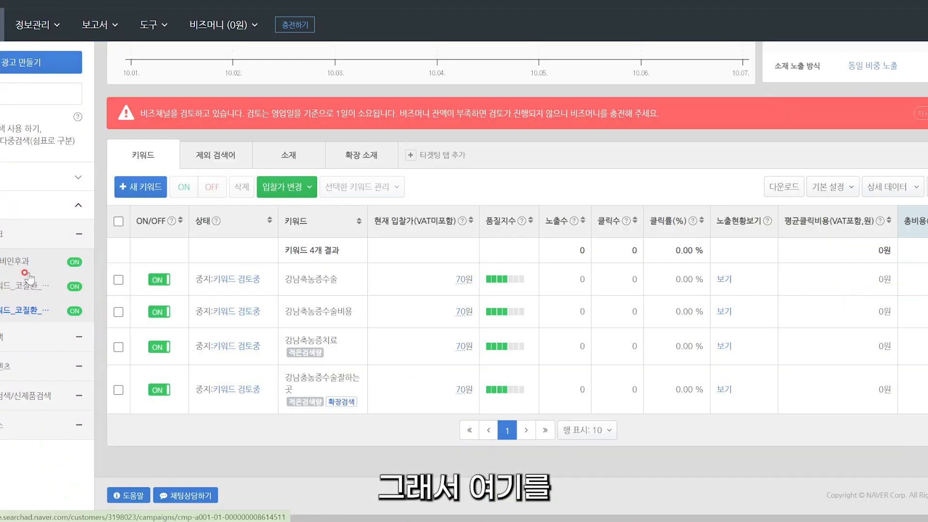
Create an ad group named 진료과목키워드, as worded in the note, with the blog URL and the daily budget 제한없음
{"action": "left_click", "coordinate": [458, 521]}
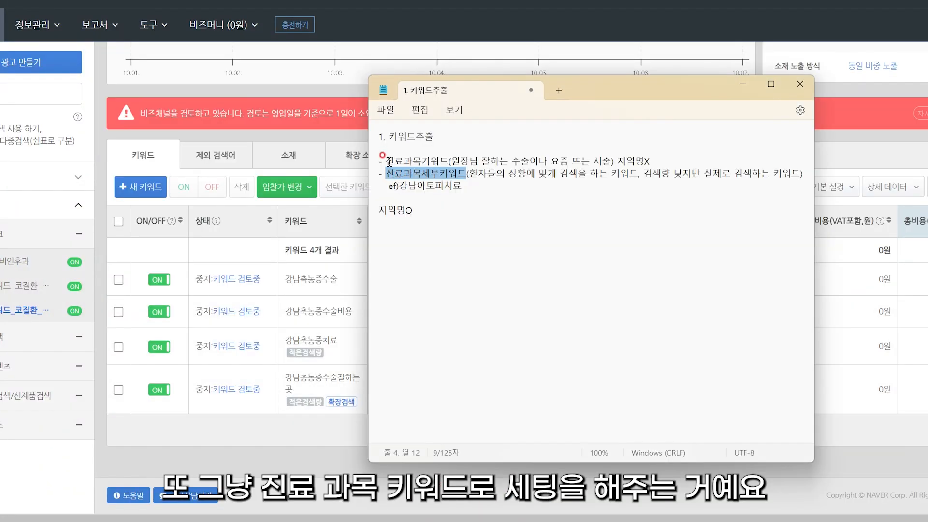
{"action": "left_click_drag", "start_coordinate": [386, 161], "coordinate": [449, 162]}
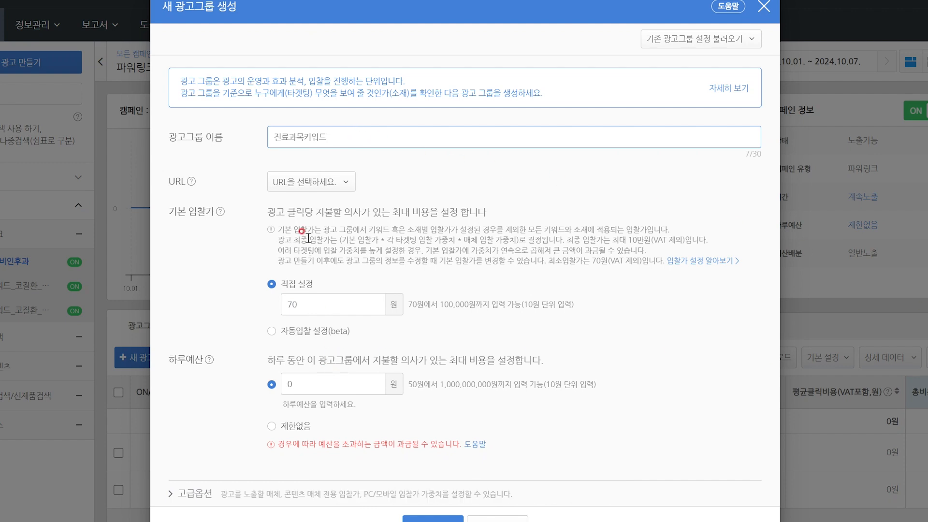
{"action": "left_click", "coordinate": [311, 182]}
{"action": "left_click", "coordinate": [315, 202]}
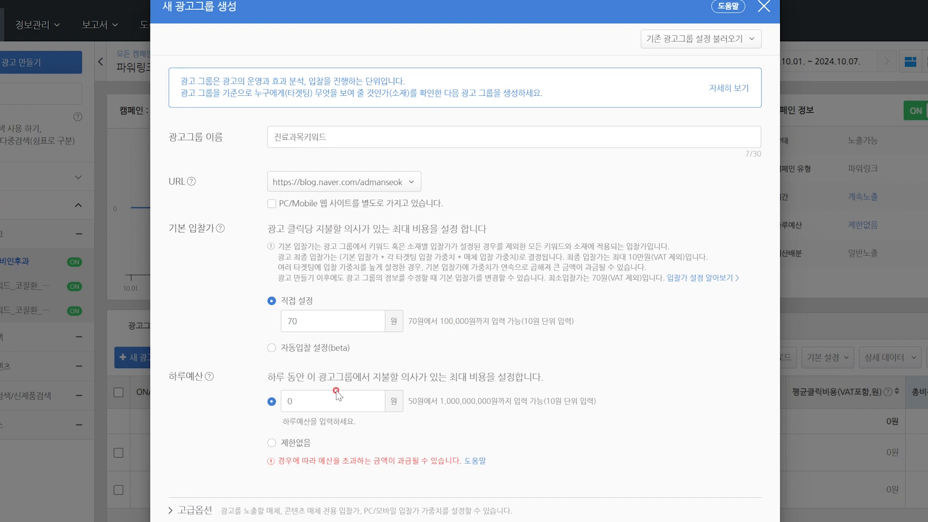
{"action": "scroll", "coordinate": [319, 399], "scroll_direction": "down", "scroll_amount": 1}
{"action": "left_click", "coordinate": [287, 385]}
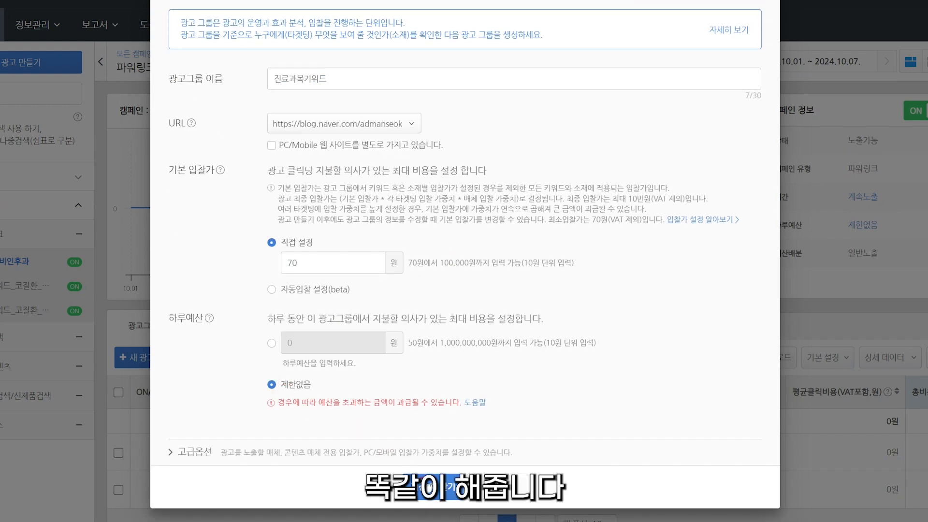
{"action": "left_click", "coordinate": [449, 486]}
Add the keywords 축농증치료, 축농증수술, 축농증수술비용 and 축농증수술잘하는곳 to the 진료과목키워드 ad group
{"action": "scroll", "coordinate": [265, 435], "scroll_direction": "down", "scroll_amount": 1}
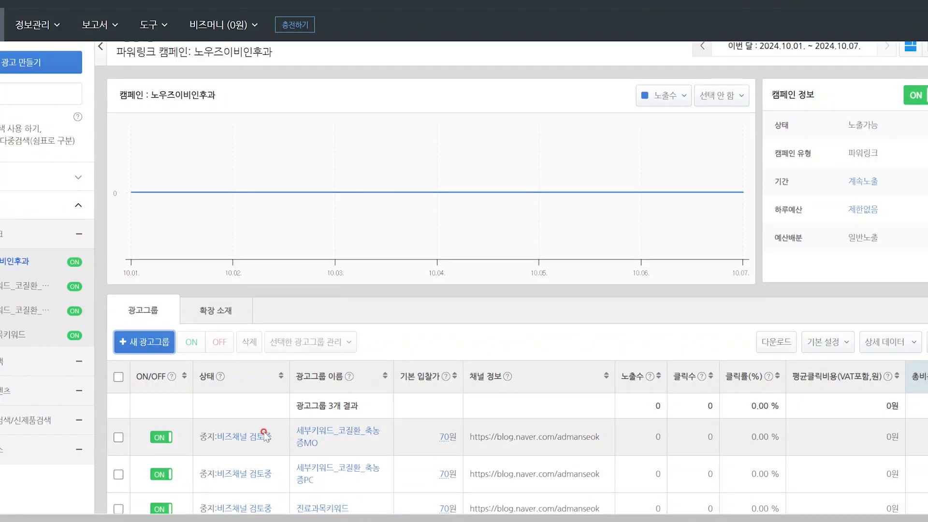
{"action": "scroll", "coordinate": [265, 435], "scroll_direction": "down", "scroll_amount": 2}
{"action": "left_click", "coordinate": [324, 394]}
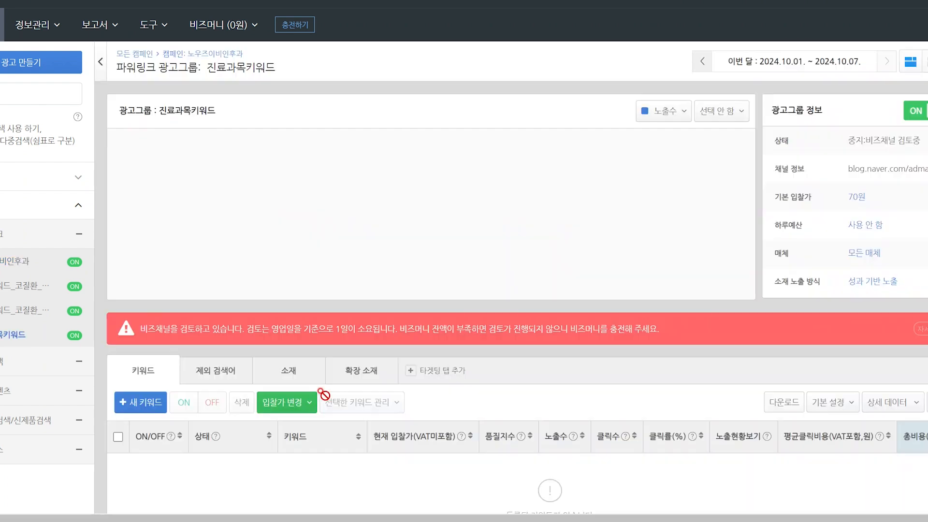
{"action": "scroll", "coordinate": [351, 435], "scroll_direction": "down", "scroll_amount": 2}
{"action": "left_click", "coordinate": [158, 292]}
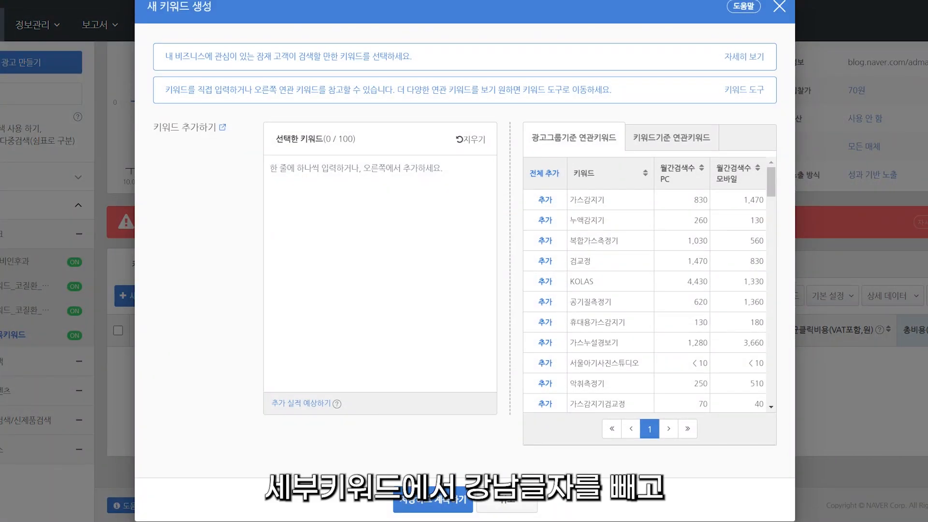
{"action": "type", "text": "축농증치료 축농증수술 축농증수술비용 축농증수술잘하는곳"}
{"action": "left_click", "coordinate": [438, 501]}
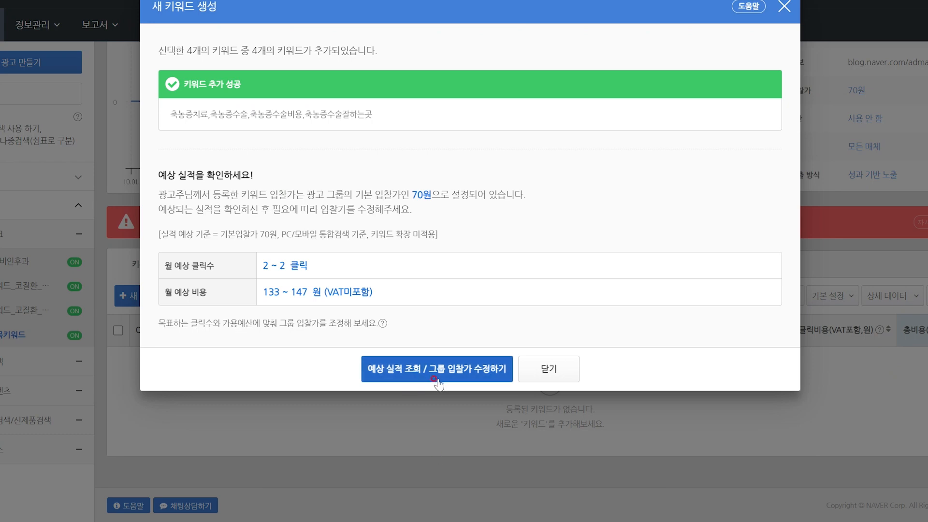
Register a 단일형 소재 titled 코기능개선 노우즈이비인후과의 in the 진료과목키워드 ad group, with 검수 요청 set to 아니오
{"action": "left_click", "coordinate": [536, 372]}
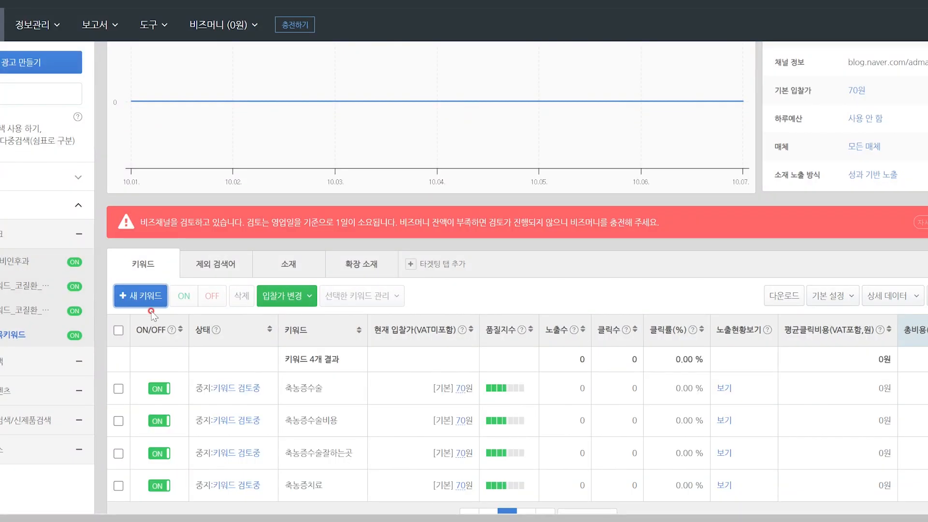
{"action": "left_click", "coordinate": [271, 265]}
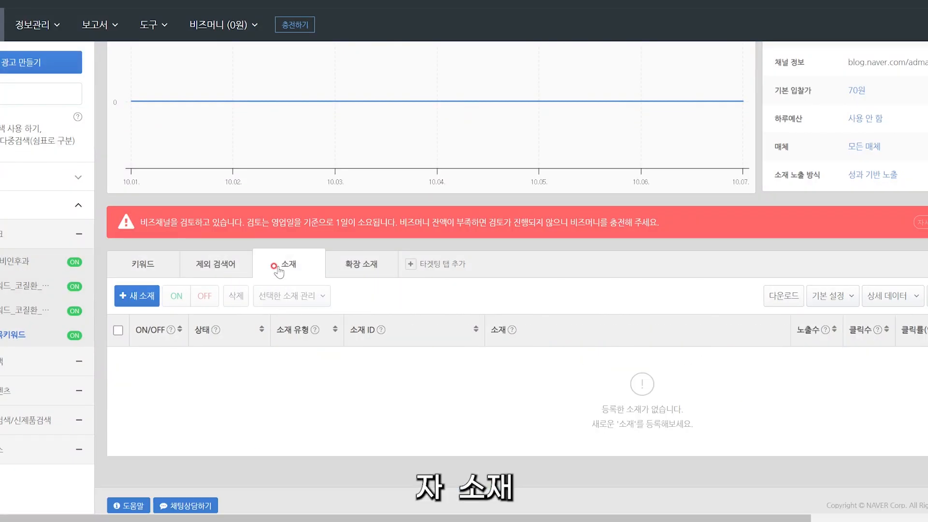
{"action": "left_click", "coordinate": [132, 299]}
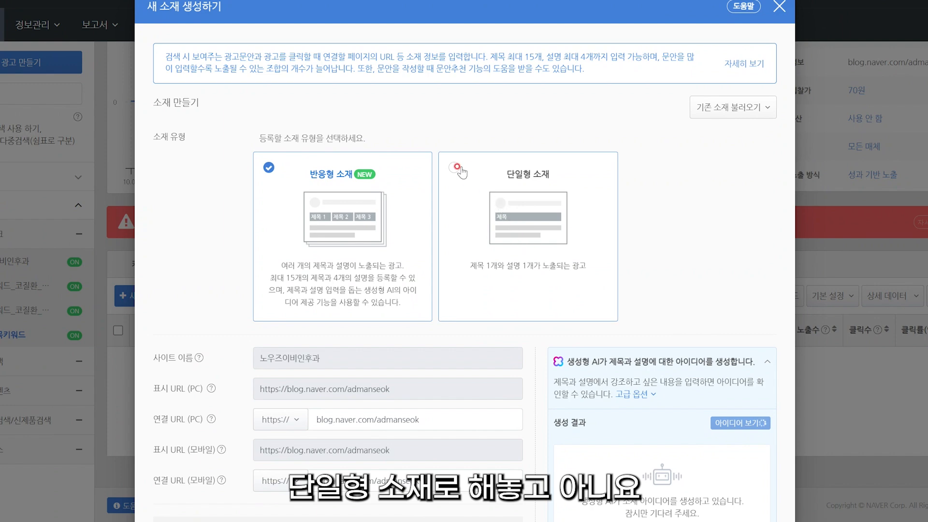
{"action": "left_click", "coordinate": [457, 168]}
{"action": "scroll", "coordinate": [537, 342], "scroll_direction": "down", "scroll_amount": 15}
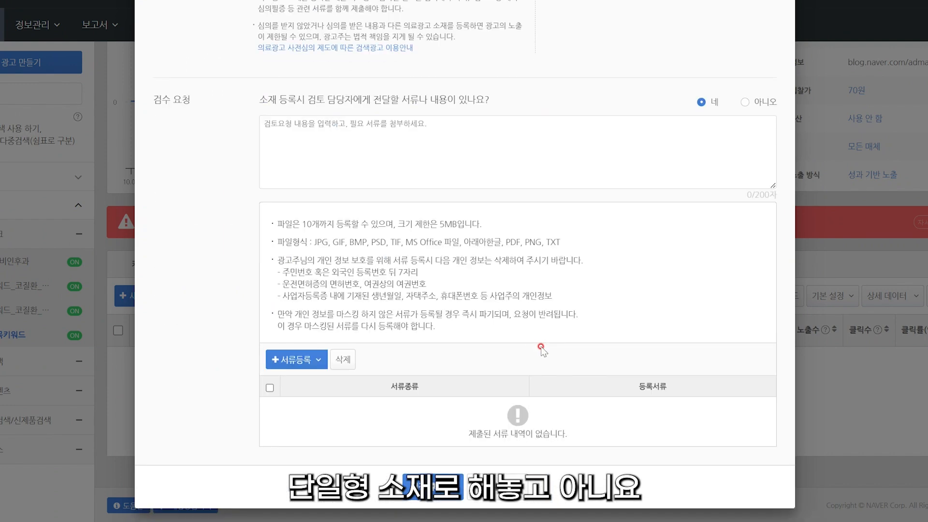
{"action": "left_click", "coordinate": [746, 102]}
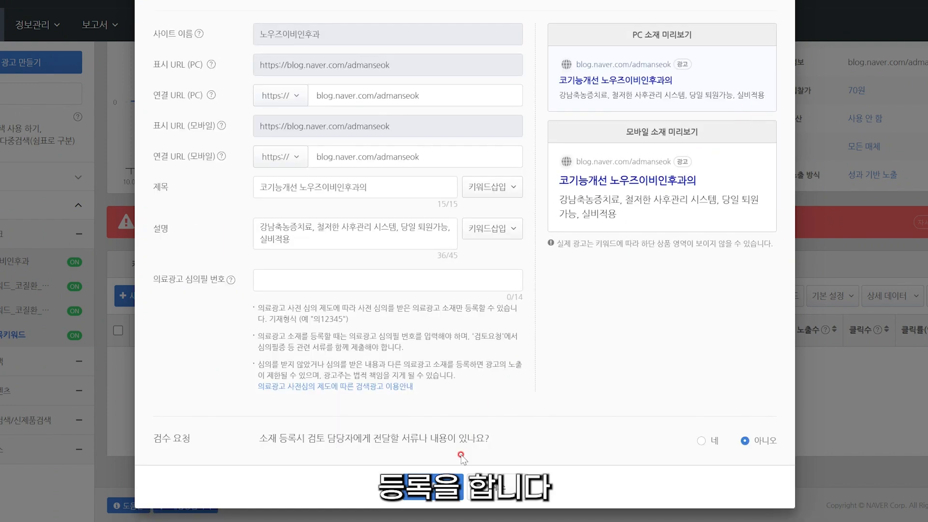
{"action": "left_click", "coordinate": [457, 486]}
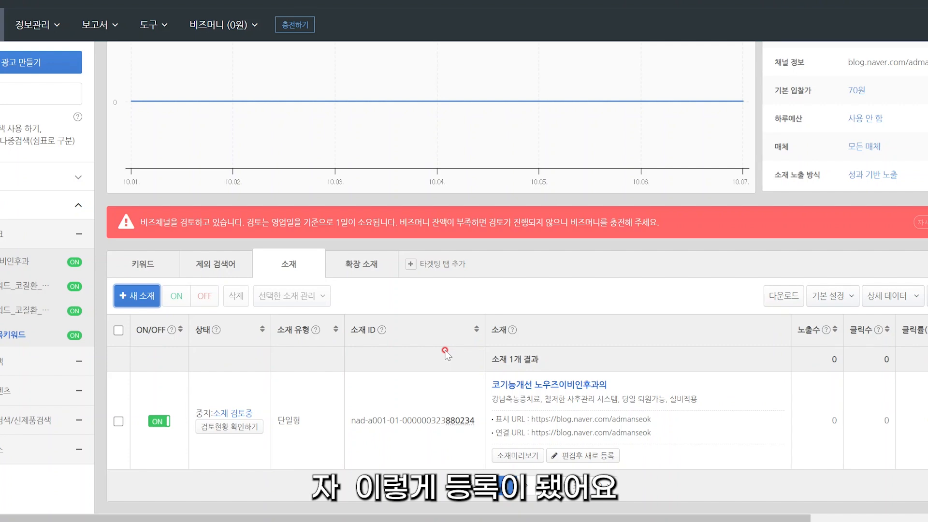
Copy the 진료과목키워드 ad group into the 노우즈이비인후과 campaign
{"action": "left_click", "coordinate": [7, 264]}
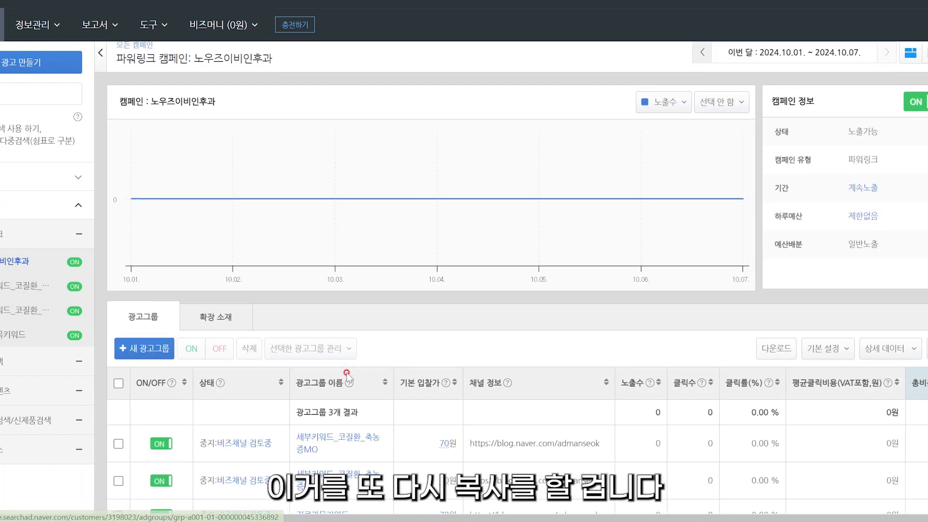
{"action": "scroll", "coordinate": [346, 374], "scroll_direction": "down", "scroll_amount": 2}
{"action": "left_click", "coordinate": [119, 398]}
{"action": "left_click", "coordinate": [311, 231]}
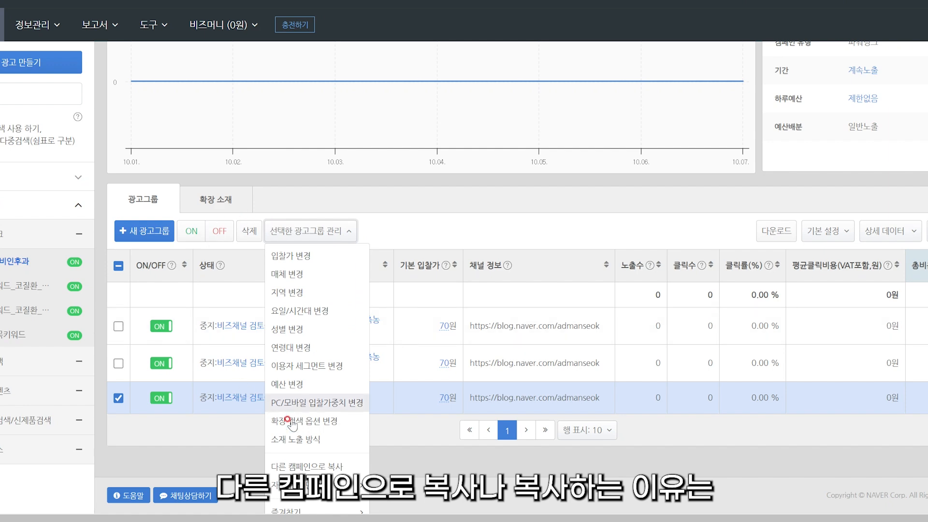
{"action": "left_click", "coordinate": [303, 467]}
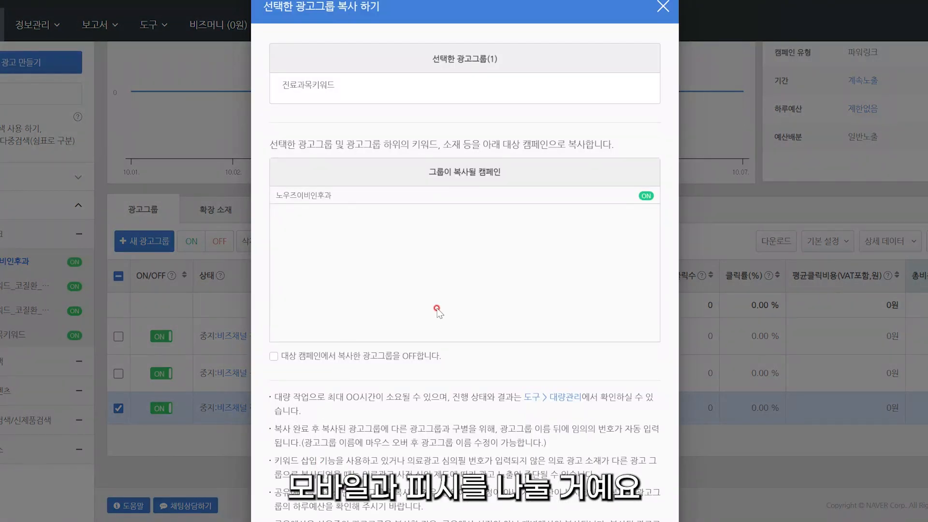
{"action": "left_click", "coordinate": [320, 196]}
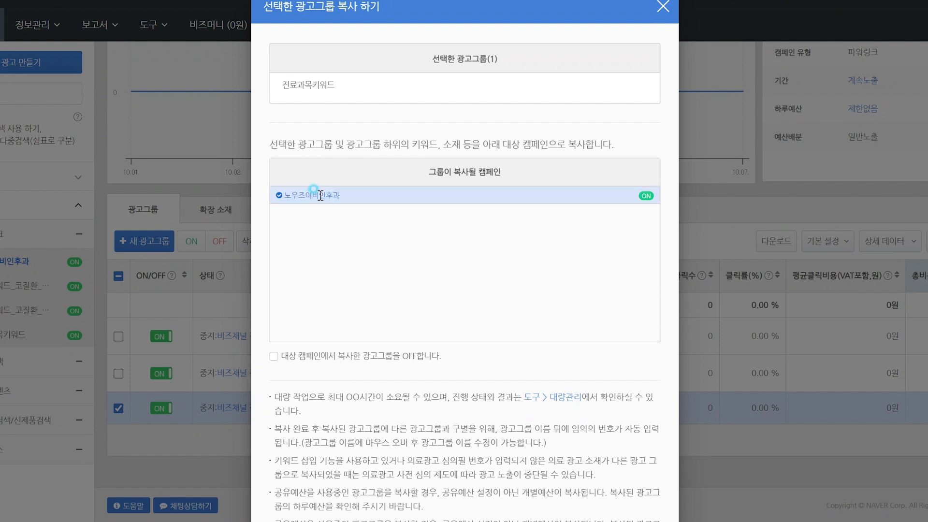
{"action": "scroll", "coordinate": [392, 353], "scroll_direction": "down", "scroll_amount": 3}
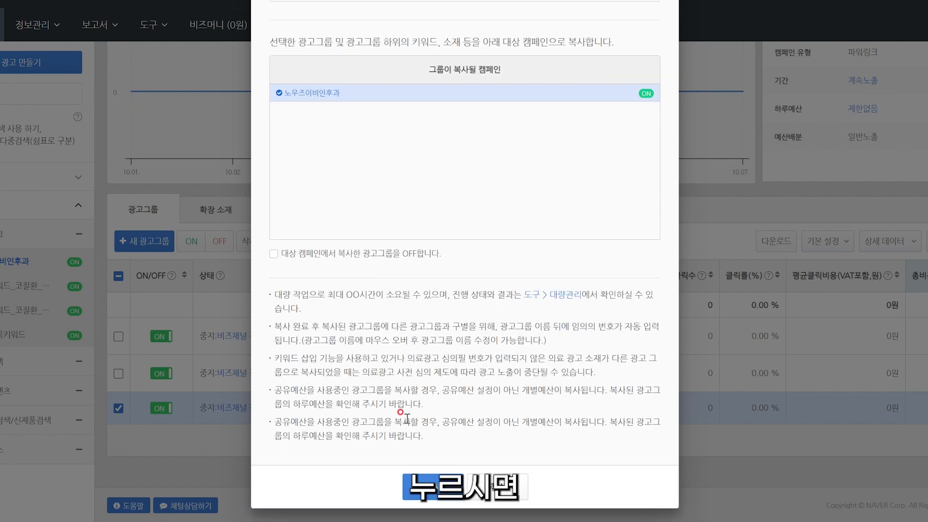
{"action": "left_click", "coordinate": [422, 477]}
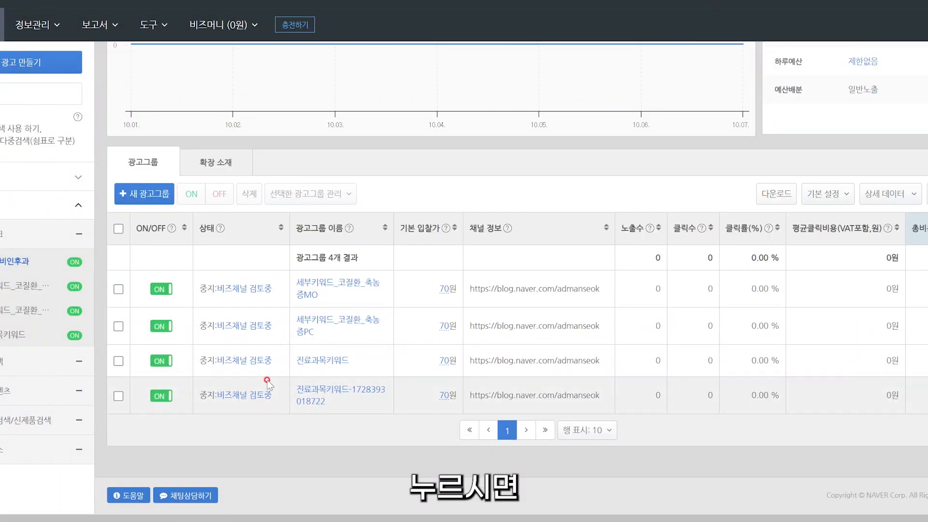
Rename the original 진료과목키워드 ad group as 진료과목키워드PC and save it
{"action": "left_click", "coordinate": [374, 361]}
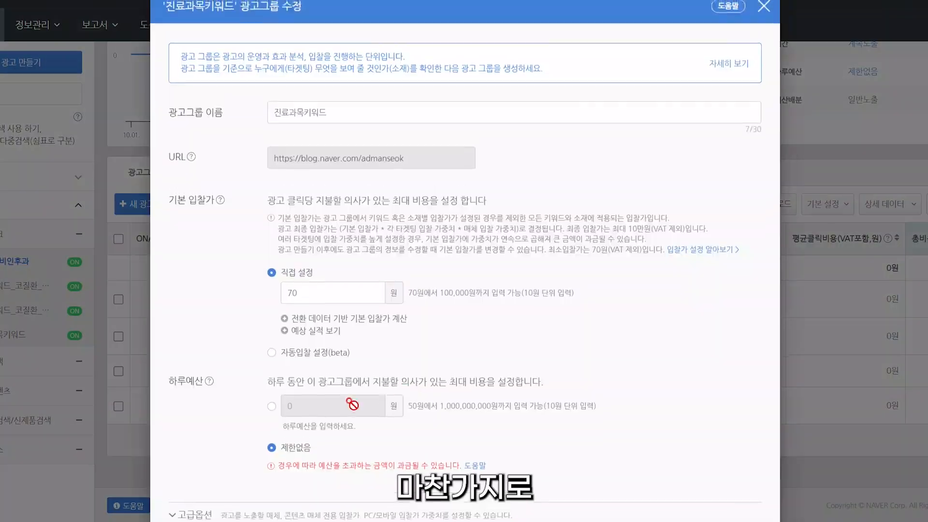
{"action": "left_click", "coordinate": [362, 119]}
{"action": "type", "text": "_PC"}
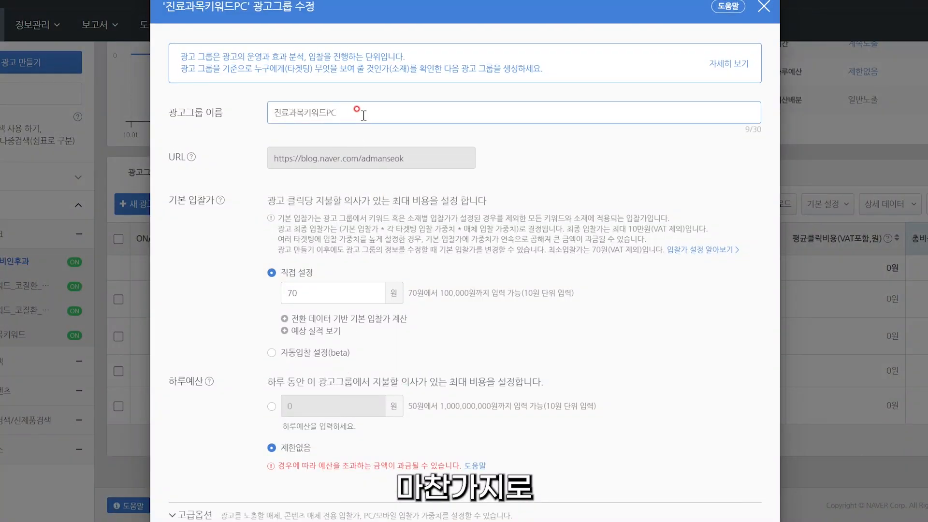
{"action": "scroll", "coordinate": [439, 234], "scroll_direction": "down", "scroll_amount": 9}
{"action": "scroll", "coordinate": [449, 308], "scroll_direction": "down", "scroll_amount": 7}
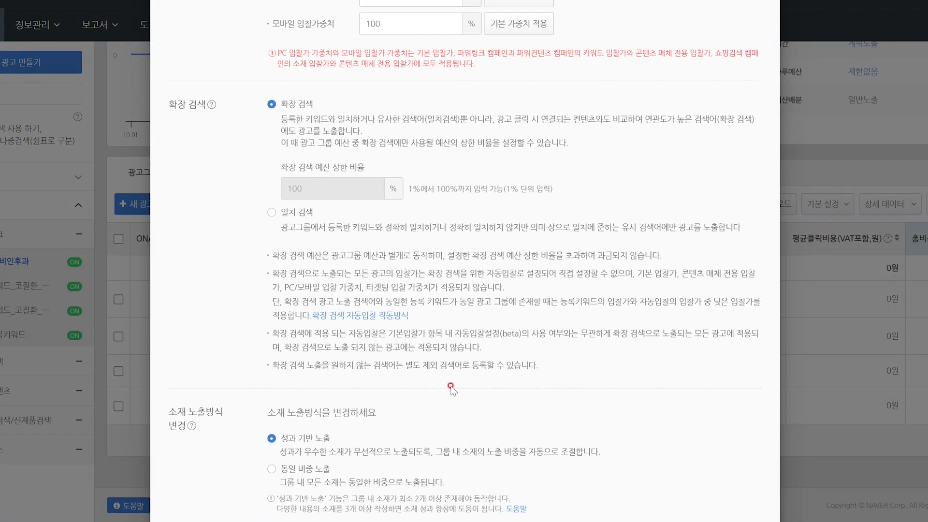
{"action": "left_click", "coordinate": [432, 487]}
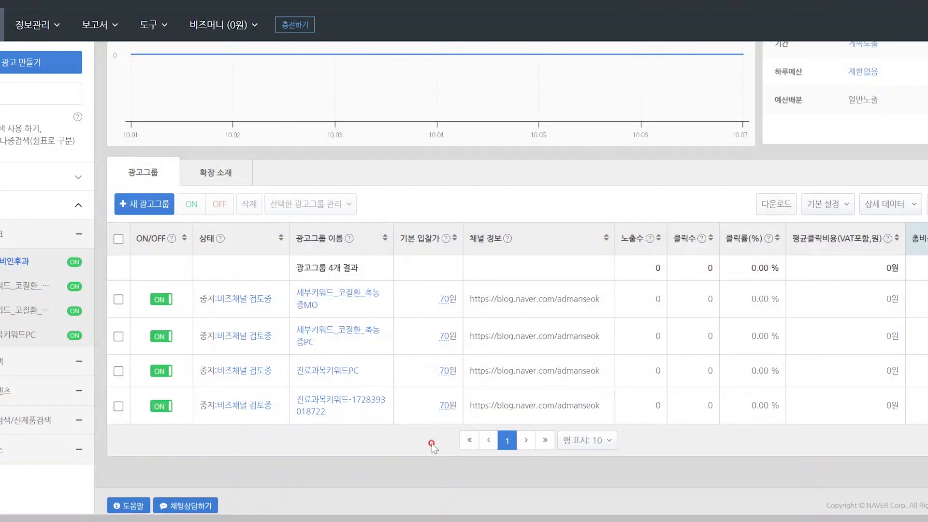
Rename the copied ad group as 진료과목키워드MO and limit its media to 모바일 with only 네이버 및 검색 포털 매체
{"action": "mouse_move", "coordinate": [373, 407]}
{"action": "left_click", "coordinate": [376, 411]}
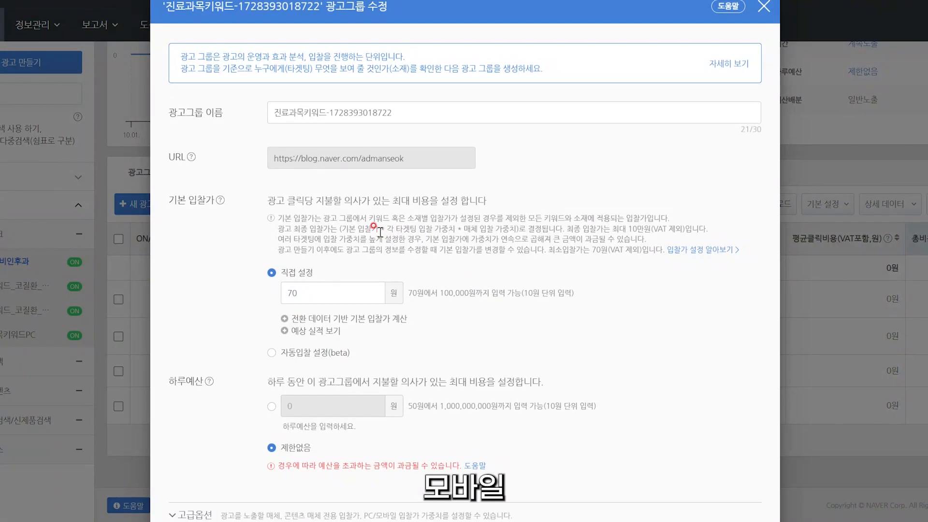
{"action": "left_click_drag", "start_coordinate": [328, 113], "coordinate": [466, 125]}
{"action": "key", "text": "BackSpace"}
{"action": "type", "text": "MO"}
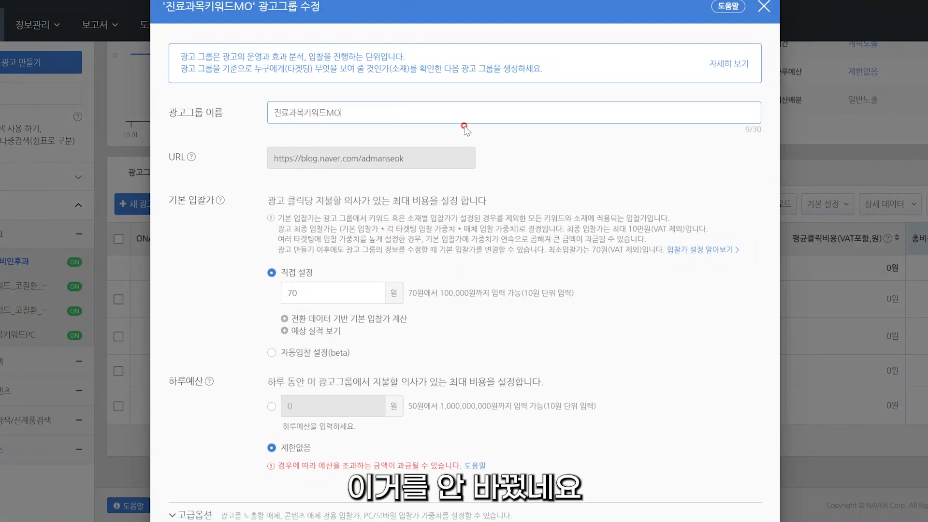
{"action": "scroll", "coordinate": [483, 193], "scroll_direction": "down", "scroll_amount": 10}
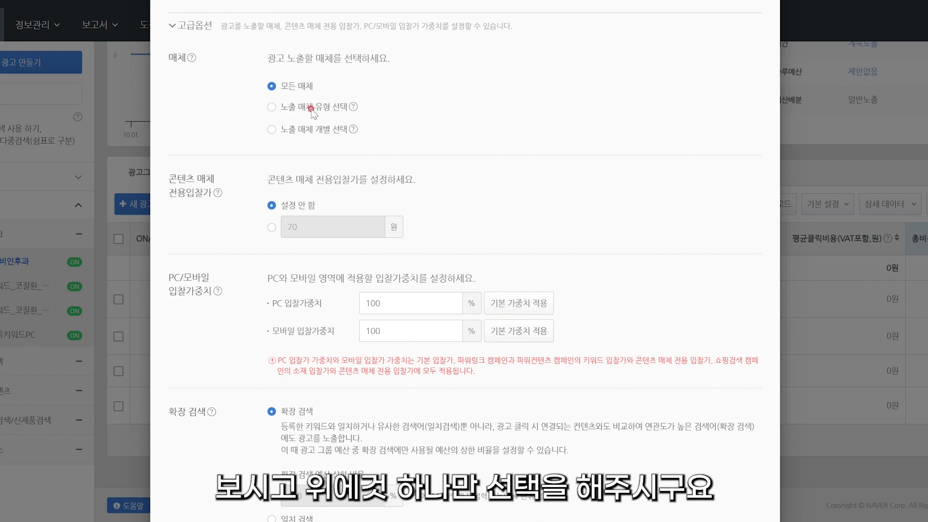
{"action": "left_click", "coordinate": [313, 106]}
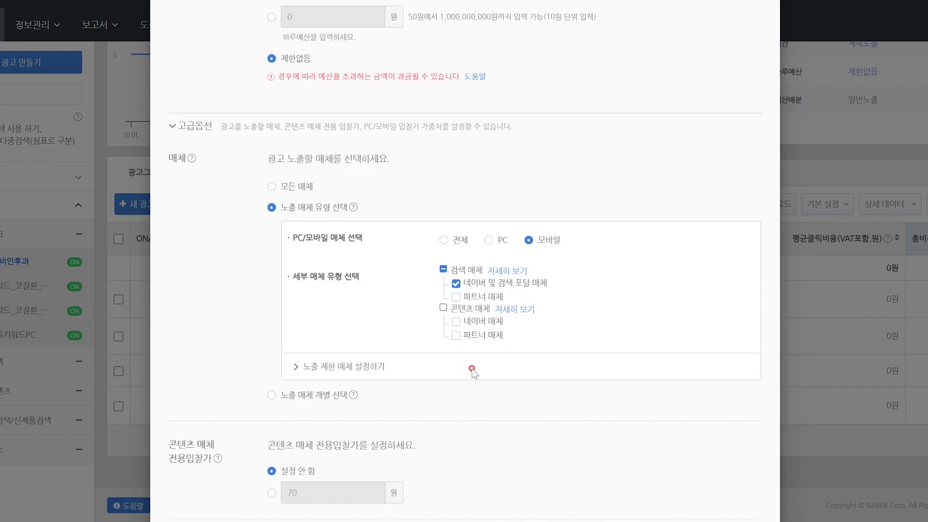
{"action": "scroll", "coordinate": [472, 370], "scroll_direction": "down", "scroll_amount": 15}
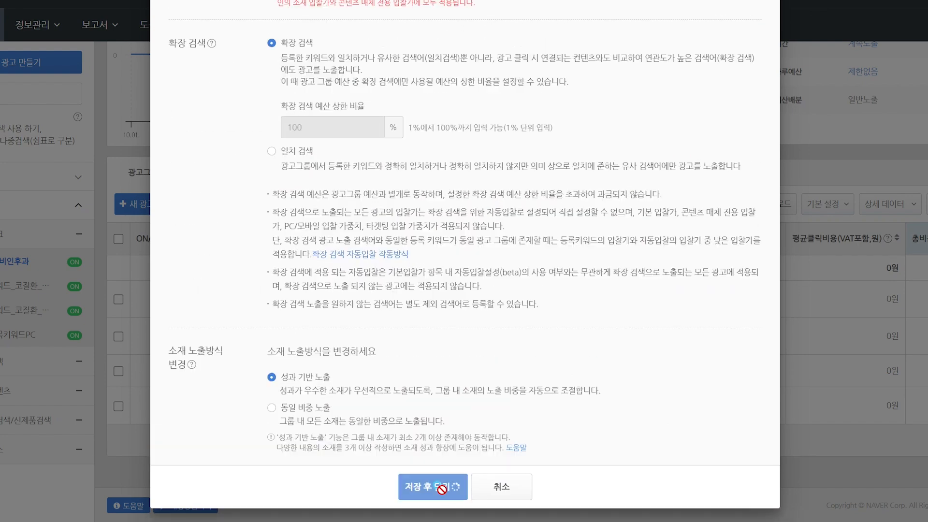
{"action": "left_click", "coordinate": [441, 490]}
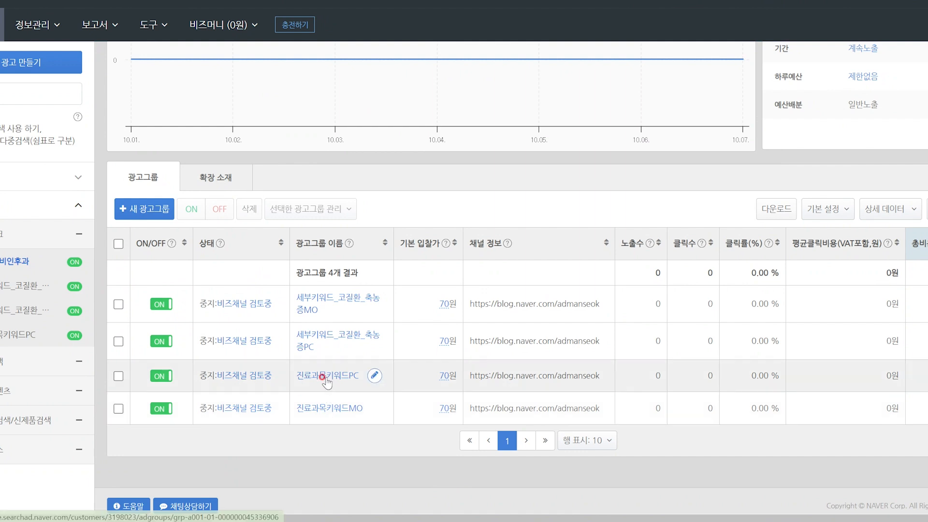
Limit the 진료과목키워드PC ad group's media to PC with only 네이버 및 검색 포털 매체
{"action": "left_click", "coordinate": [118, 376]}
{"action": "left_click", "coordinate": [310, 209]}
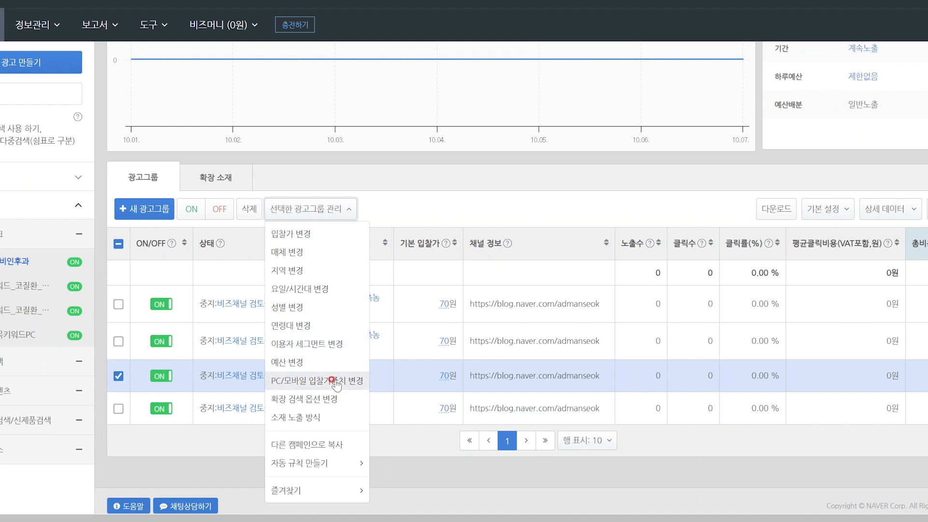
{"action": "scroll", "coordinate": [333, 382], "scroll_direction": "down", "scroll_amount": 1}
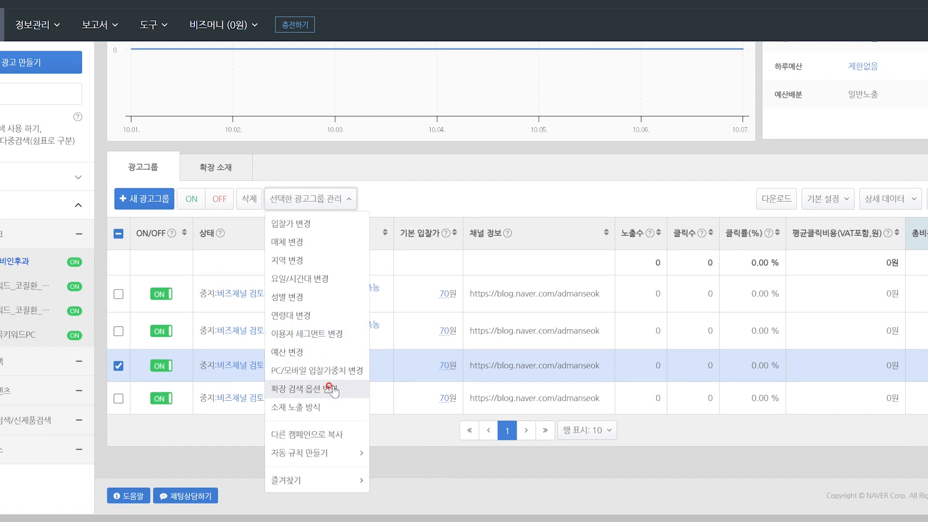
{"action": "left_click", "coordinate": [304, 240]}
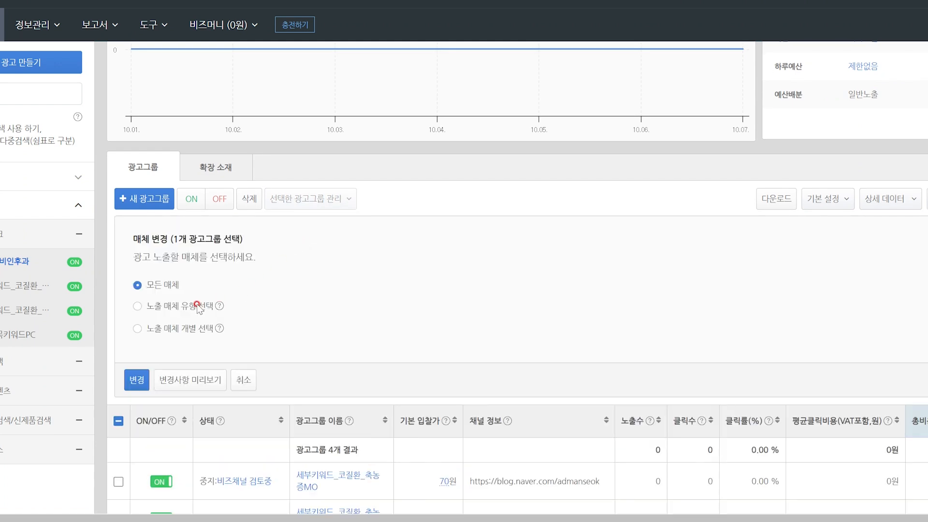
{"action": "left_click", "coordinate": [195, 306]}
{"action": "scroll", "coordinate": [328, 340], "scroll_direction": "down", "scroll_amount": 1}
{"action": "scroll", "coordinate": [327, 340], "scroll_direction": "down", "scroll_amount": 5}
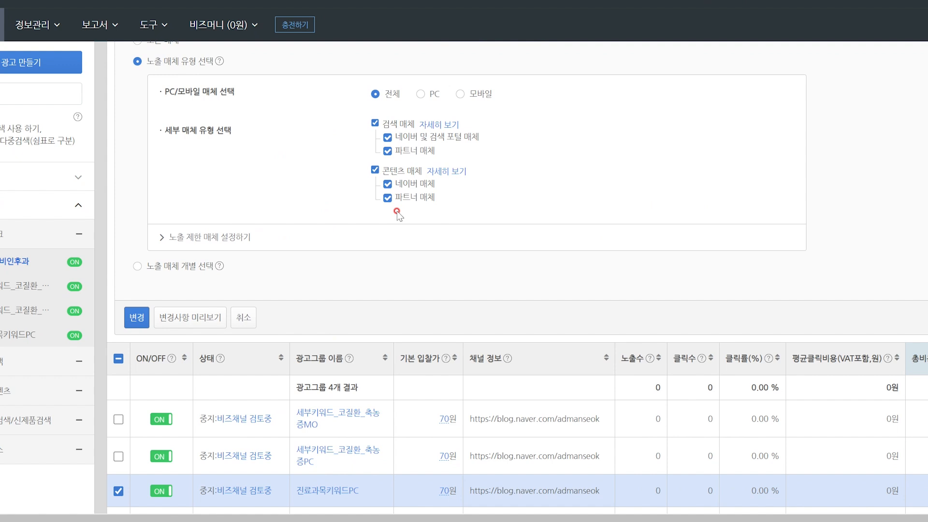
{"action": "left_click", "coordinate": [374, 170]}
{"action": "left_click", "coordinate": [387, 151]}
{"action": "left_click", "coordinate": [425, 95]}
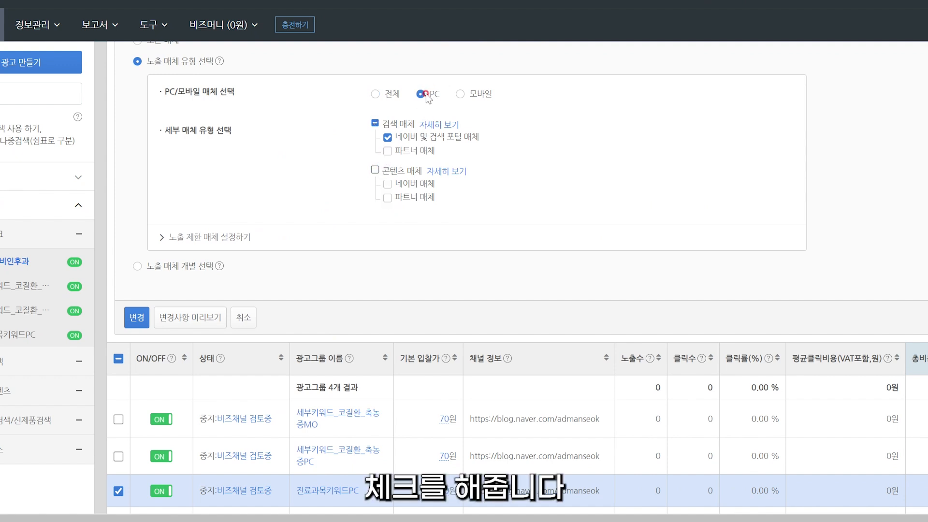
{"action": "left_click", "coordinate": [134, 317]}
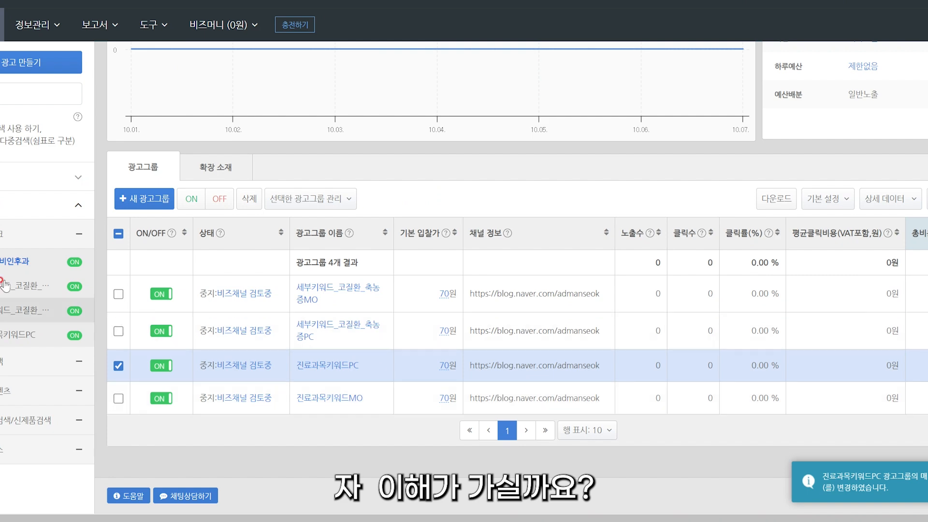
Switch to the 키워드추출 note and write 타겟팅(지역설정, 매체제외) as item 2
{"action": "scroll", "coordinate": [384, 420], "scroll_direction": "down", "scroll_amount": 3}
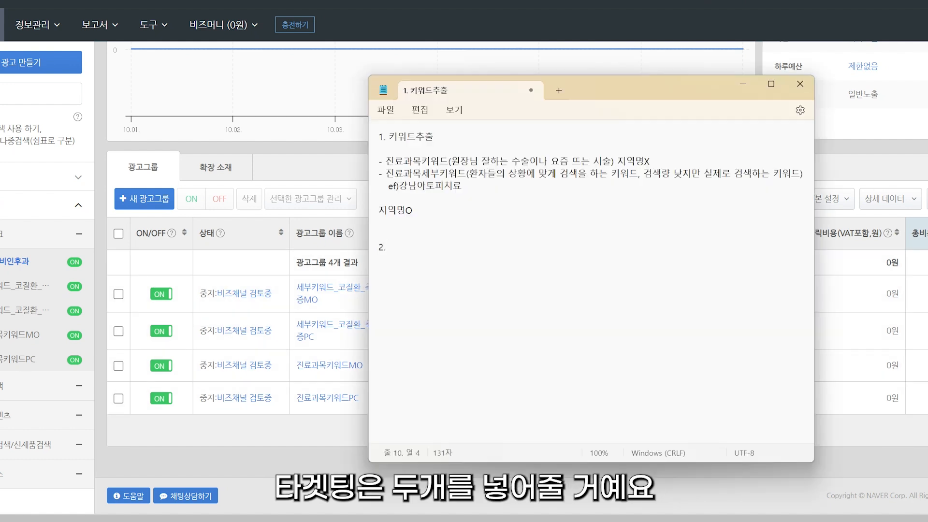
{"action": "type", "text": "타겟팅 "}
{"action": "type", "text": "지역설정, 메체제외"}
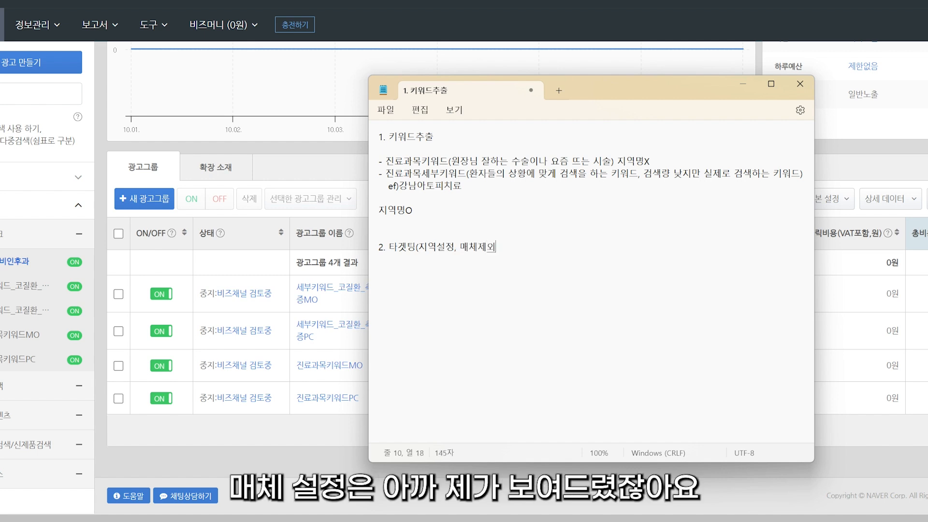
{"action": "type", "text": "매체제외)"}
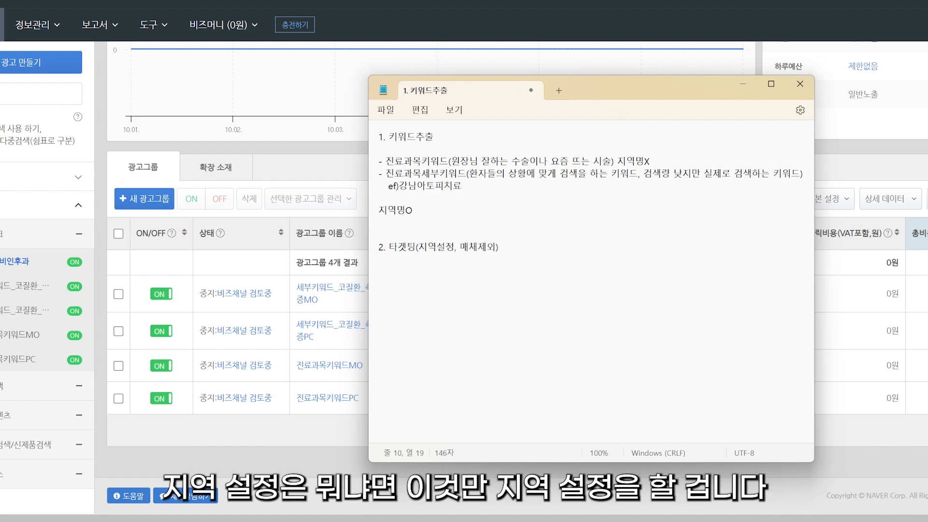
Return to the campaign's ad group list and examine the keywords of the 진료과목키워드MO and 세부키워드_코질환_축농증PC ad groups
{"action": "key", "text": "alt+Tab"}
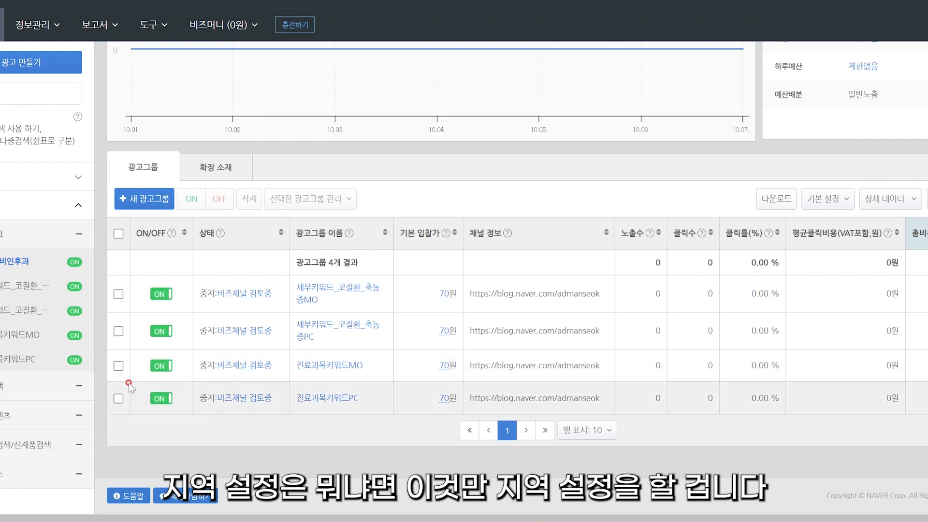
{"action": "left_click", "coordinate": [119, 365]}
{"action": "left_click", "coordinate": [119, 399]}
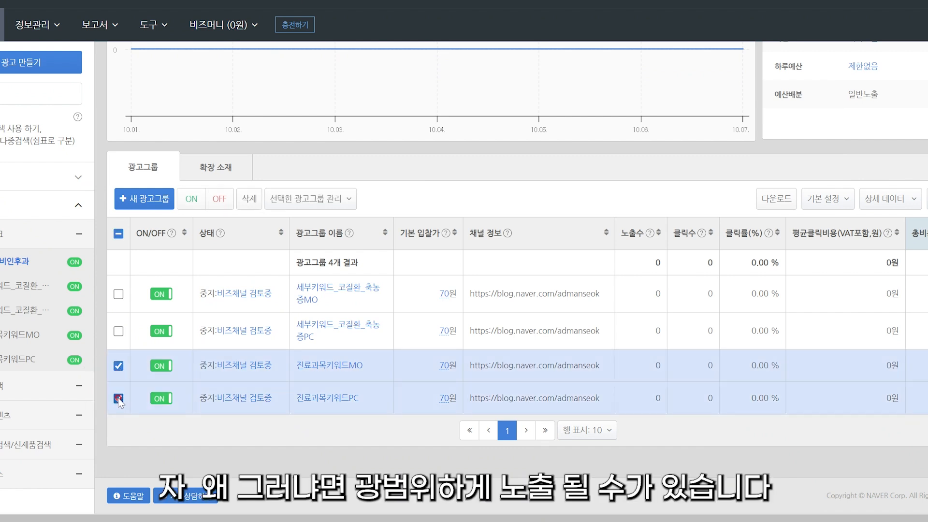
{"action": "left_click", "coordinate": [310, 368]}
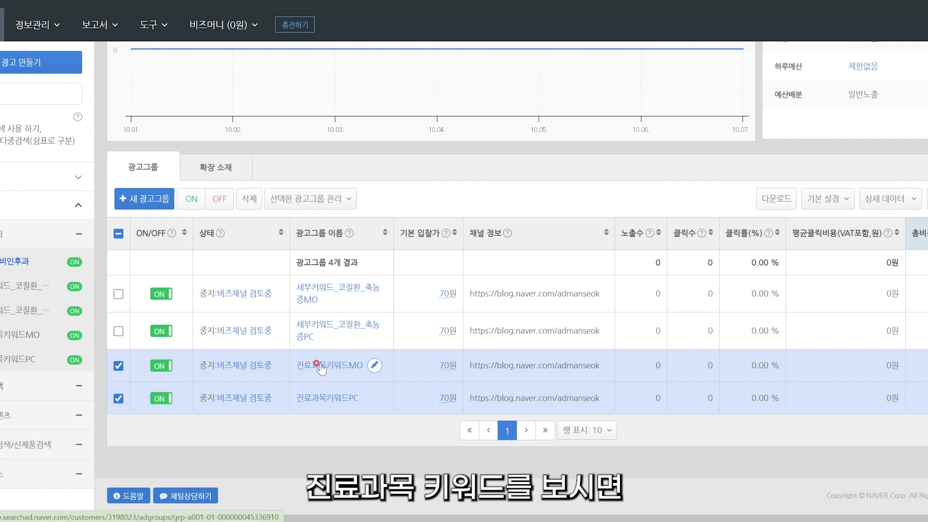
{"action": "scroll", "coordinate": [325, 371], "scroll_direction": "down", "scroll_amount": 3}
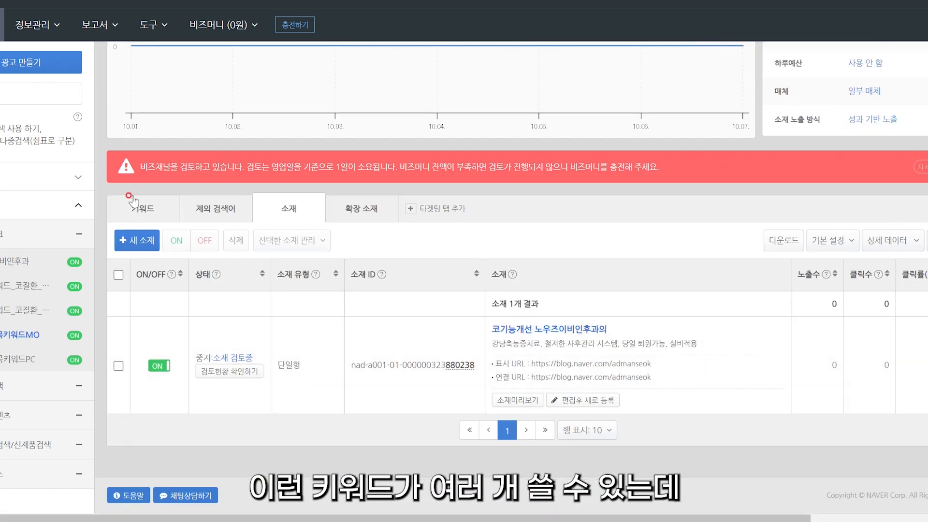
{"action": "left_click", "coordinate": [145, 207]}
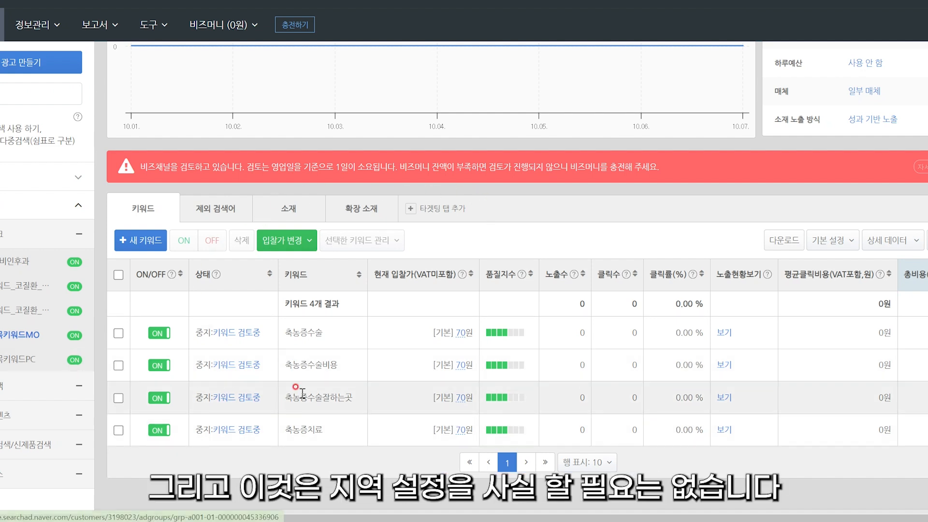
{"action": "left_click", "coordinate": [34, 310]}
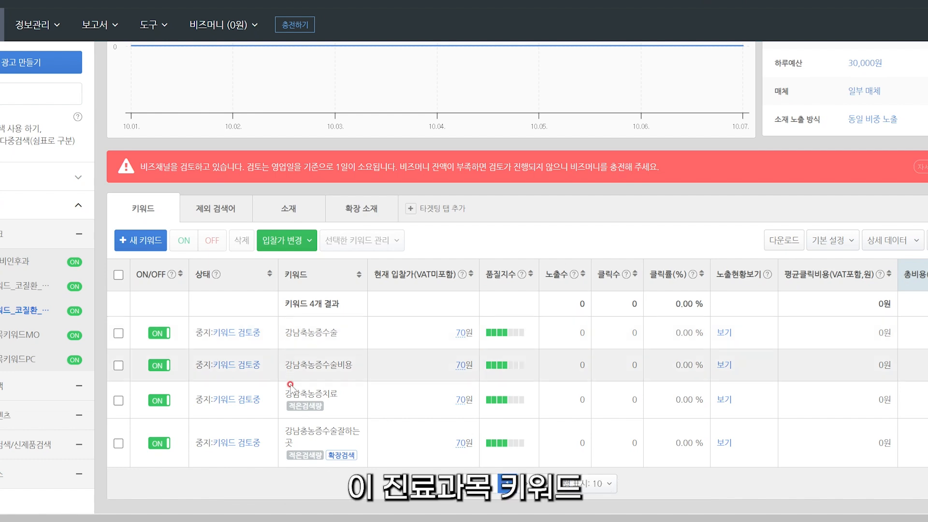
Start a bulk region change for the 진료과목키워드MO and 진료과목키워드PC ad groups of the ENT campaign, agreeing to reset their existing targeting
{"action": "left_click", "coordinate": [10, 263]}
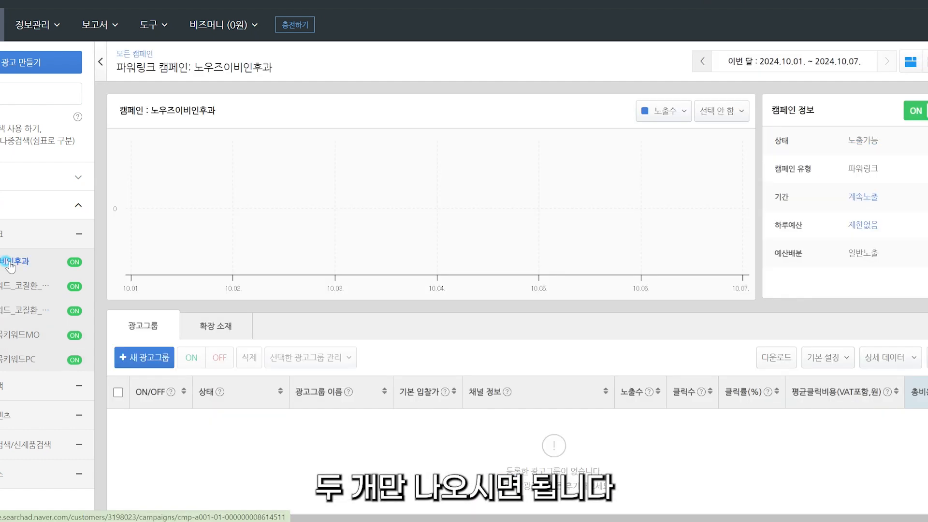
{"action": "scroll", "coordinate": [343, 382], "scroll_direction": "down", "scroll_amount": 2}
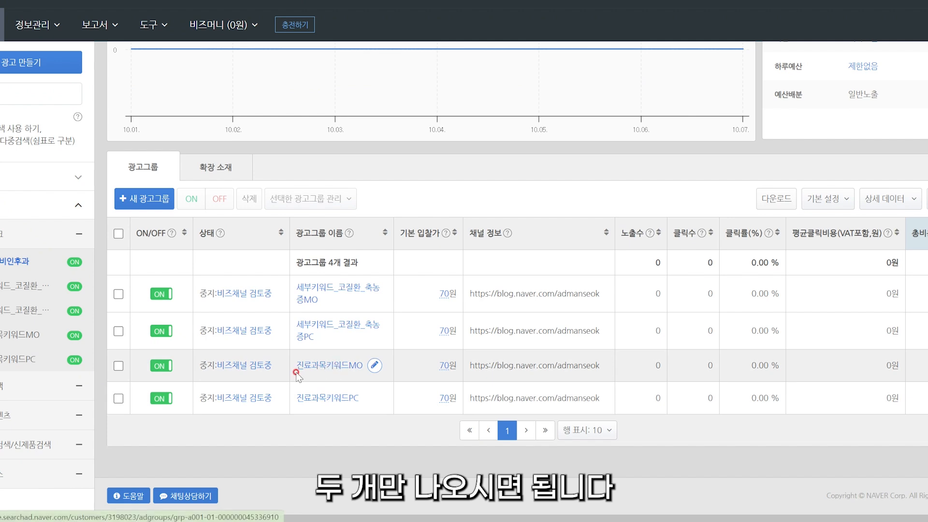
{"action": "left_click", "coordinate": [118, 365]}
{"action": "left_click", "coordinate": [118, 399]}
{"action": "left_click", "coordinate": [314, 200]}
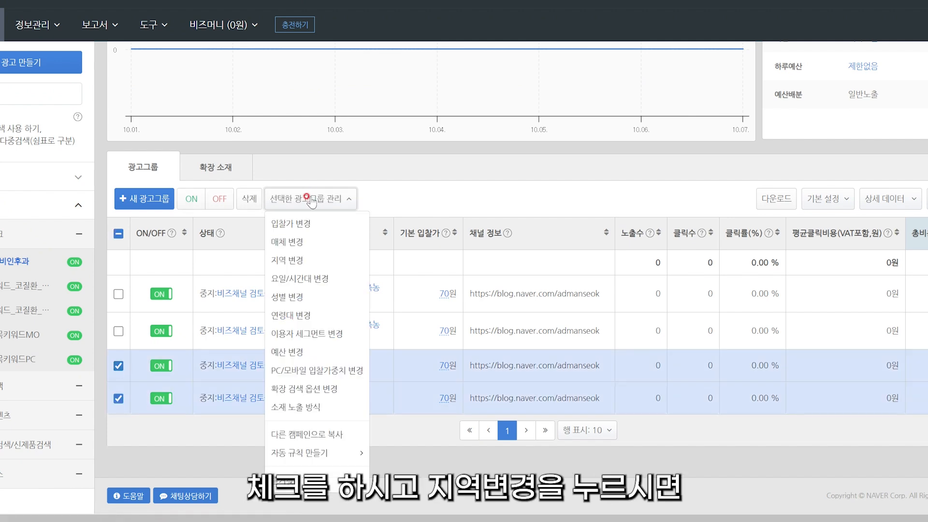
{"action": "left_click", "coordinate": [272, 262]}
{"action": "left_click", "coordinate": [170, 313]}
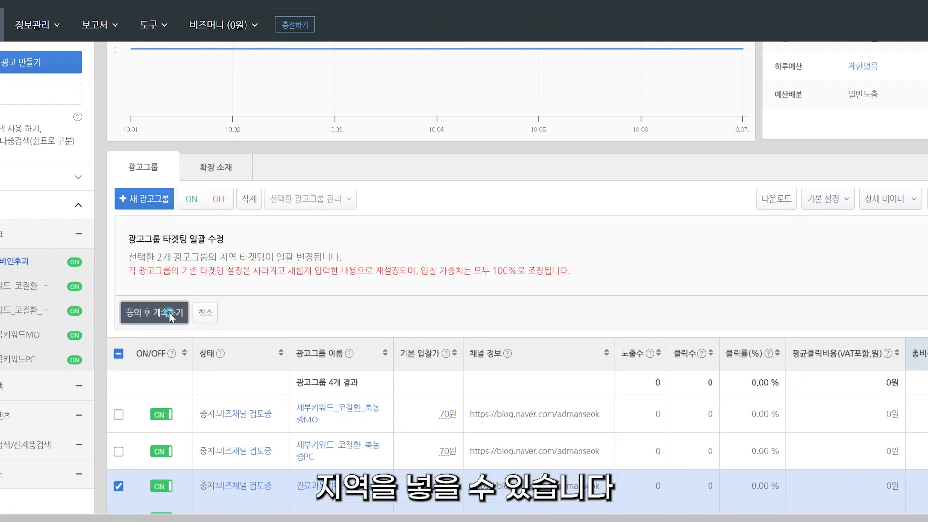
{"action": "left_click", "coordinate": [144, 312]}
Restrict the ad exposure region of both selected groups to 서울특별시 강남구 and save the region targeting
{"action": "scroll", "coordinate": [162, 289], "scroll_direction": "down", "scroll_amount": 4}
{"action": "left_click", "coordinate": [161, 476]}
{"action": "left_click", "coordinate": [252, 205]}
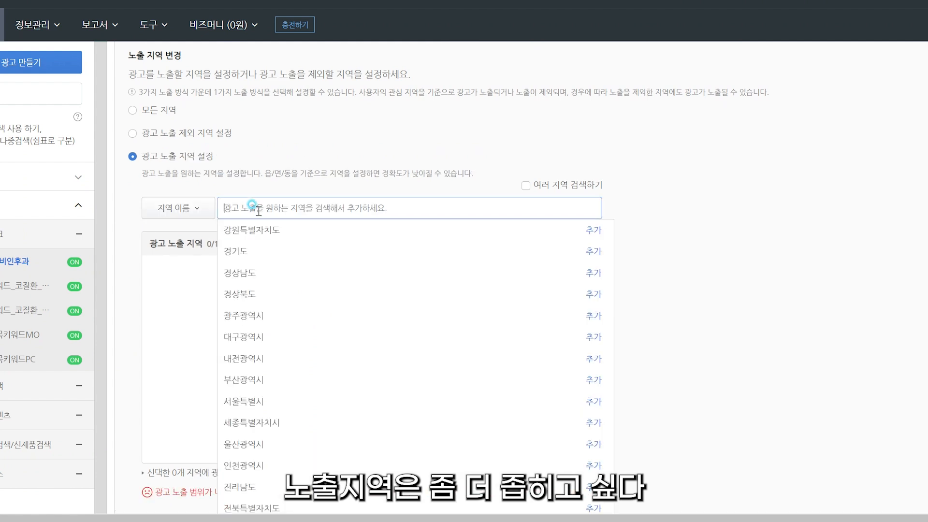
{"action": "type", "text": "ㄱ"}
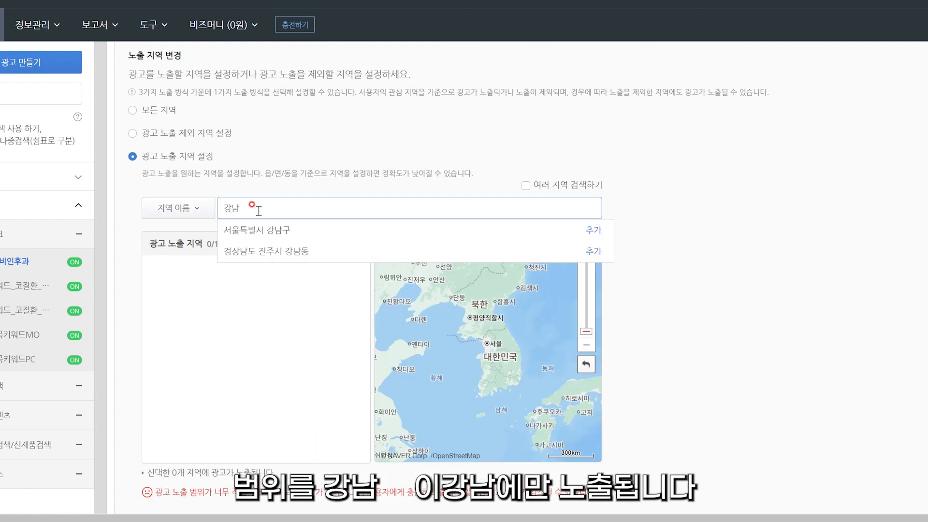
{"action": "left_click", "coordinate": [274, 233]}
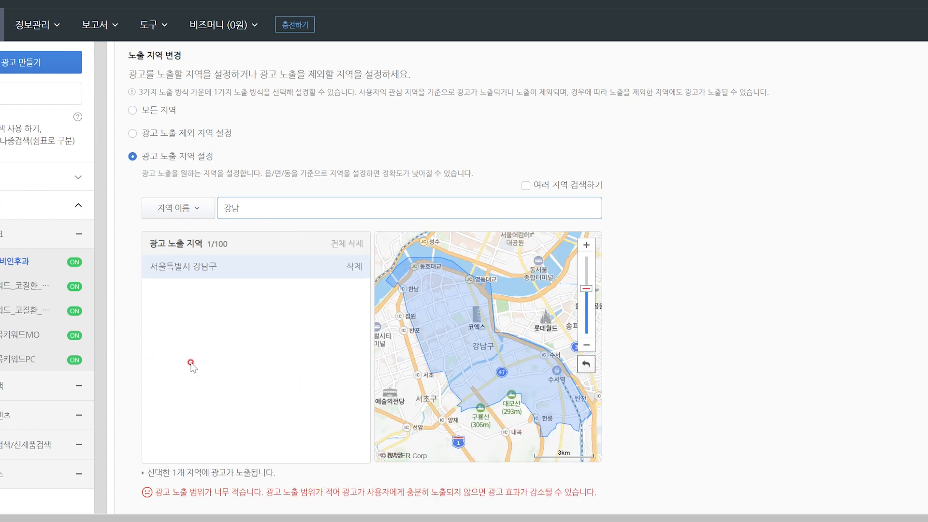
{"action": "scroll", "coordinate": [192, 366], "scroll_direction": "down", "scroll_amount": 7}
{"action": "left_click", "coordinate": [136, 193]}
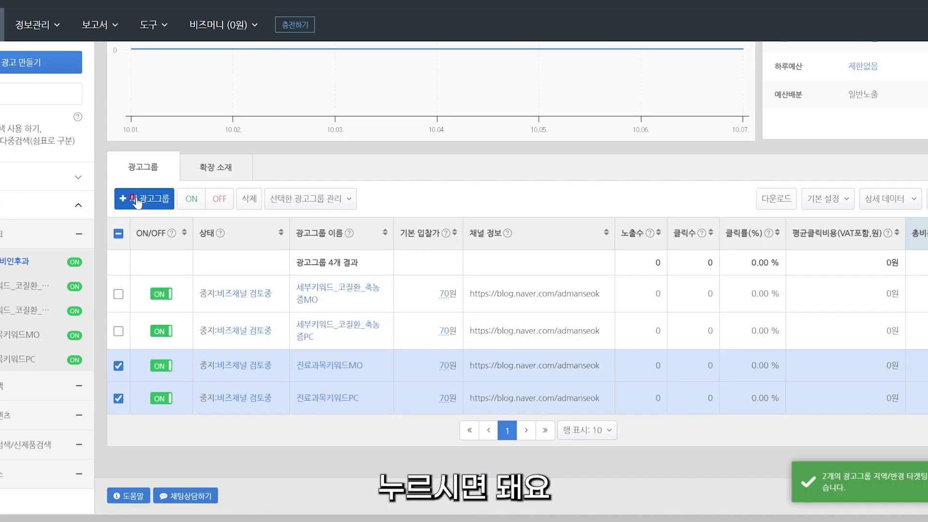
Compare the treatment-subject keywords in 진료과목키워드MO with the 강남 keywords in the 세부키워드_코질환_축농증PC ad group
{"action": "left_click", "coordinate": [28, 342]}
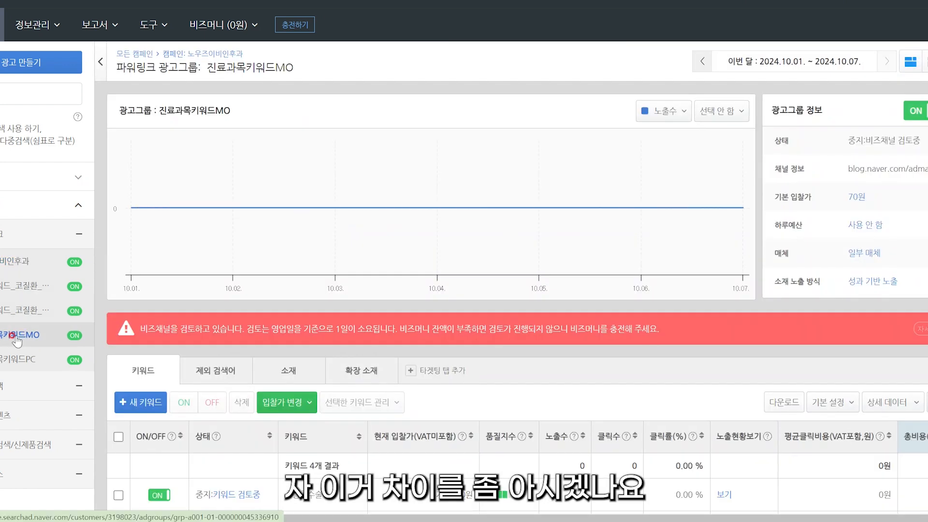
{"action": "scroll", "coordinate": [209, 349], "scroll_direction": "down", "scroll_amount": 4}
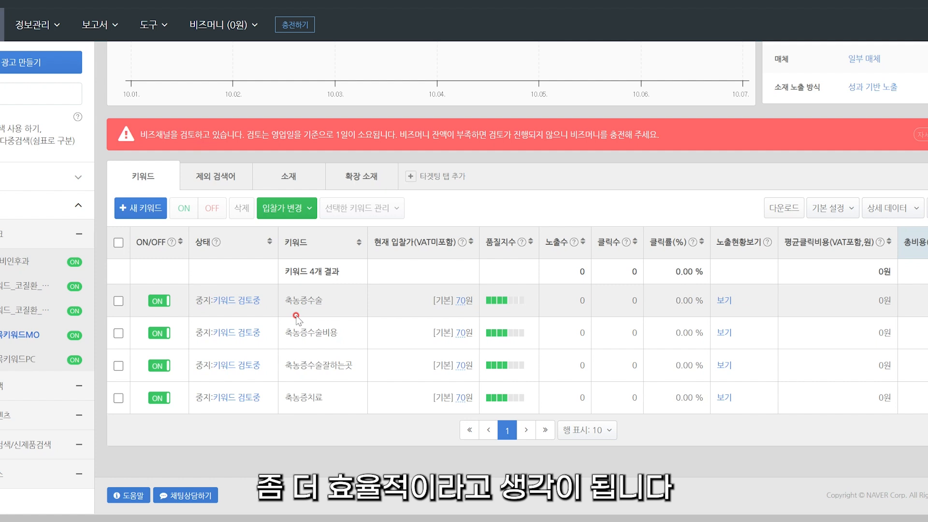
{"action": "left_click", "coordinate": [24, 310]}
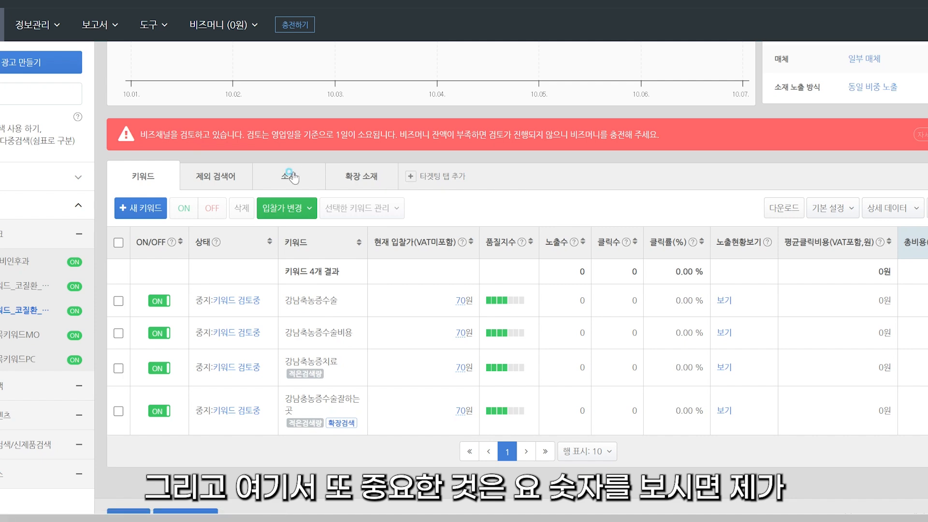
Open the detail keyword group's 코기능개선 노우즈이비인후과 creative for editing, inspect its mobile and PC link URLs, and close it without registering
{"action": "left_click", "coordinate": [291, 176]}
{"action": "left_click_drag", "start_coordinate": [656, 363], "coordinate": [530, 366]}
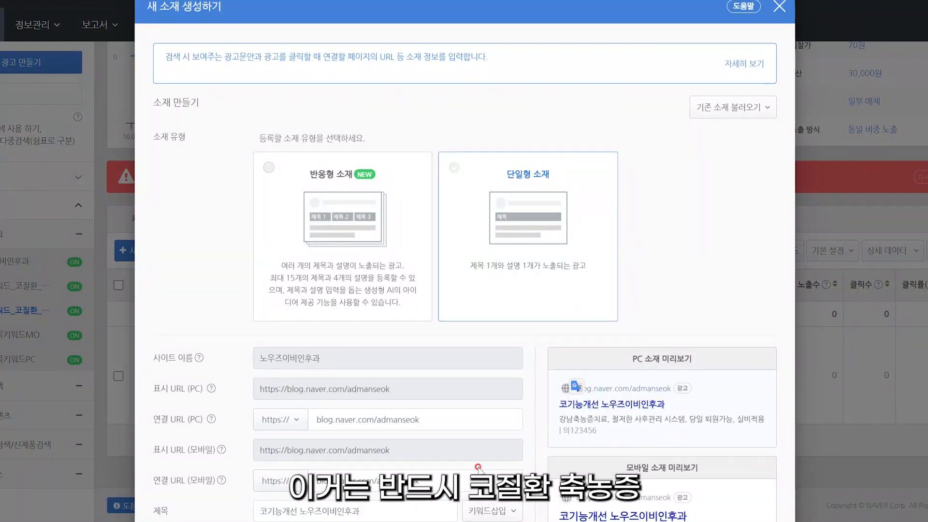
{"action": "scroll", "coordinate": [776, 375], "scroll_direction": "down", "scroll_amount": 4}
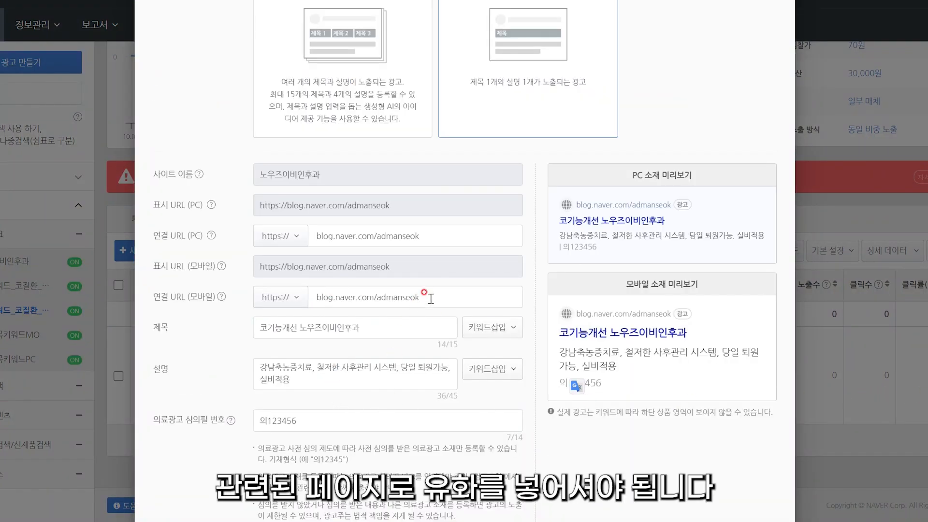
{"action": "left_click_drag", "start_coordinate": [431, 299], "coordinate": [289, 299]}
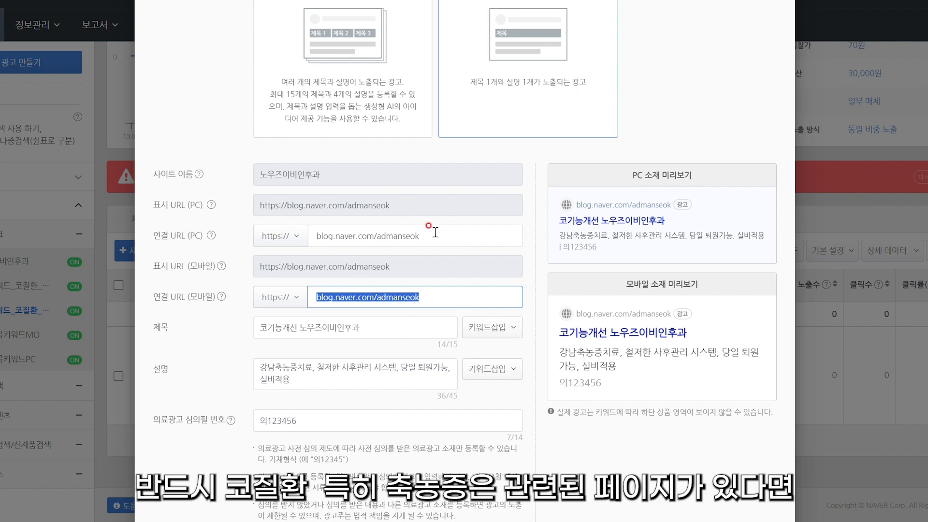
{"action": "left_click_drag", "start_coordinate": [425, 235], "coordinate": [304, 236]}
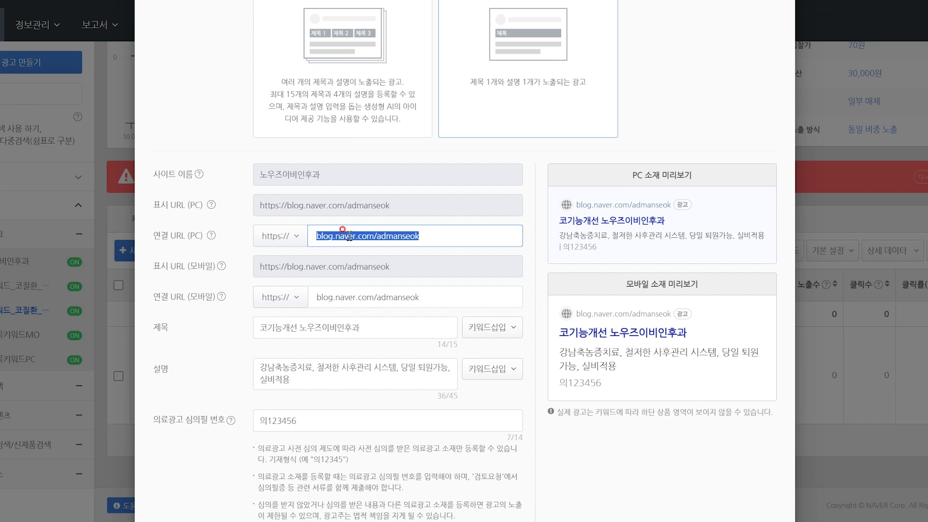
{"action": "scroll", "coordinate": [385, 317], "scroll_direction": "down", "scroll_amount": 10}
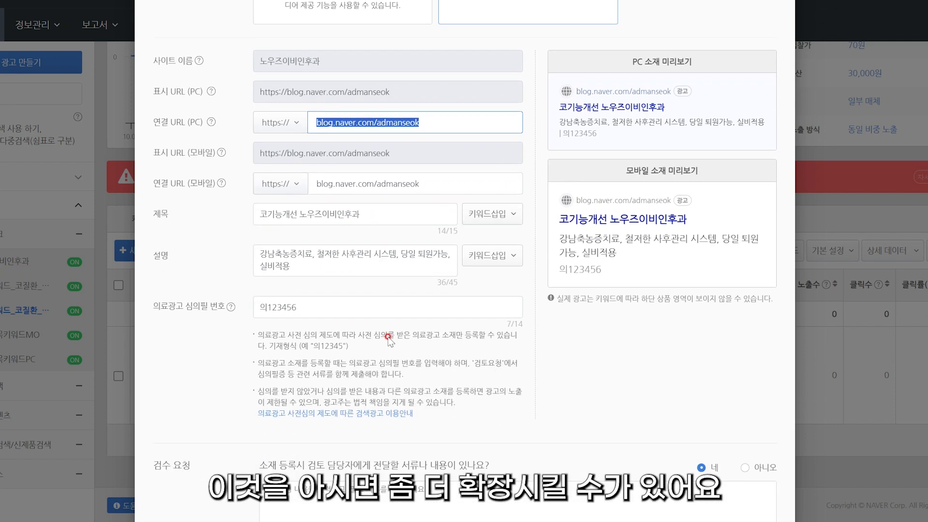
{"action": "left_click", "coordinate": [486, 488]}
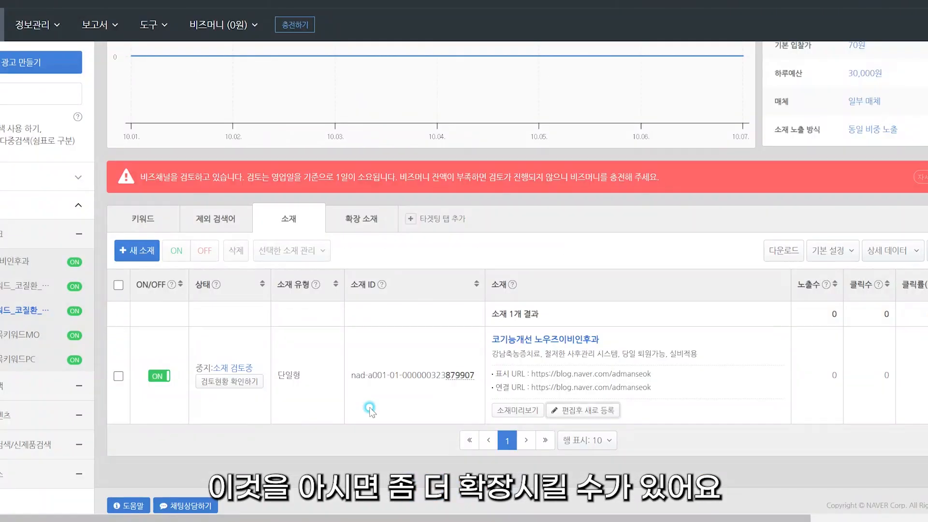